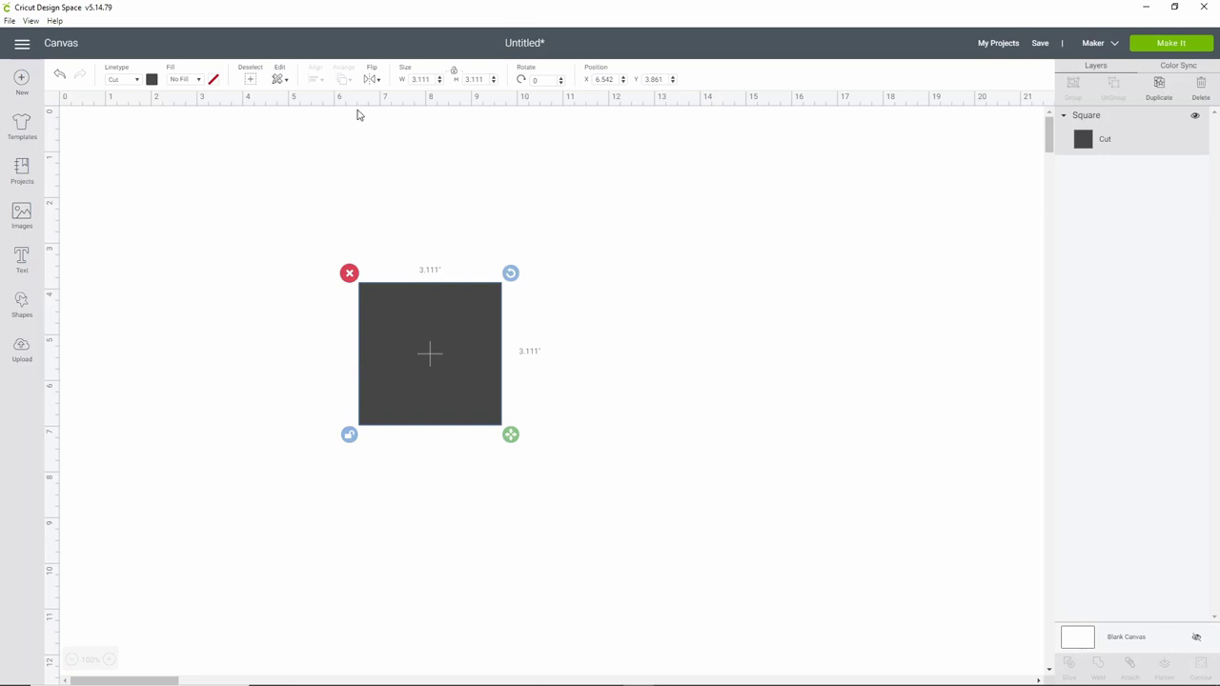
Resize the square to 14 by 11 inches and move it to about X 1.97, Y 0.65 on the canvas.
left_click(420, 79)
type("14")
key("Return")
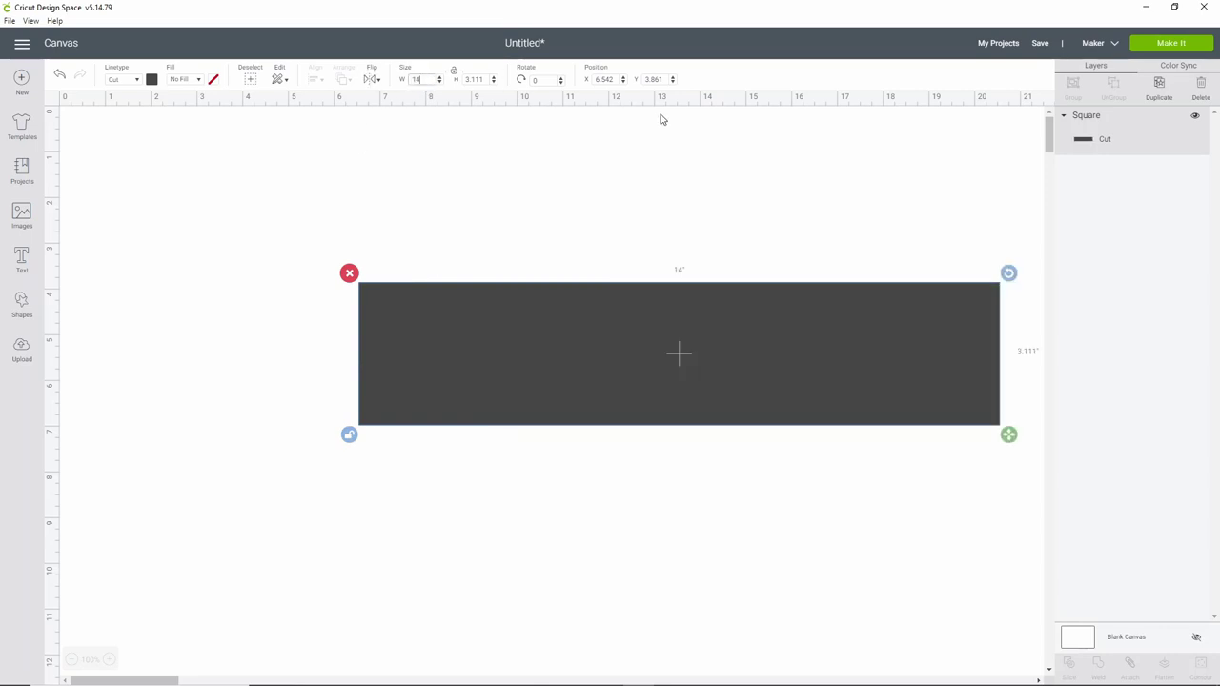
left_click(469, 80)
double_click(469, 79)
type("11")
key("Return")
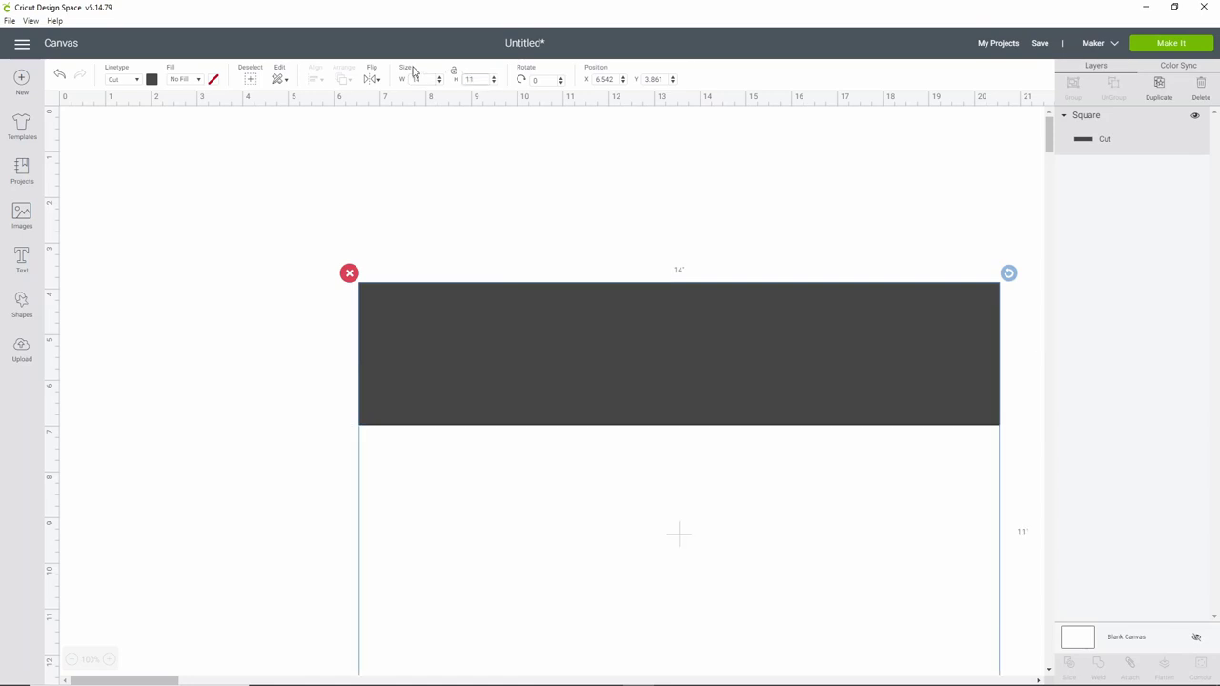
left_click_drag(758, 587, 550, 434)
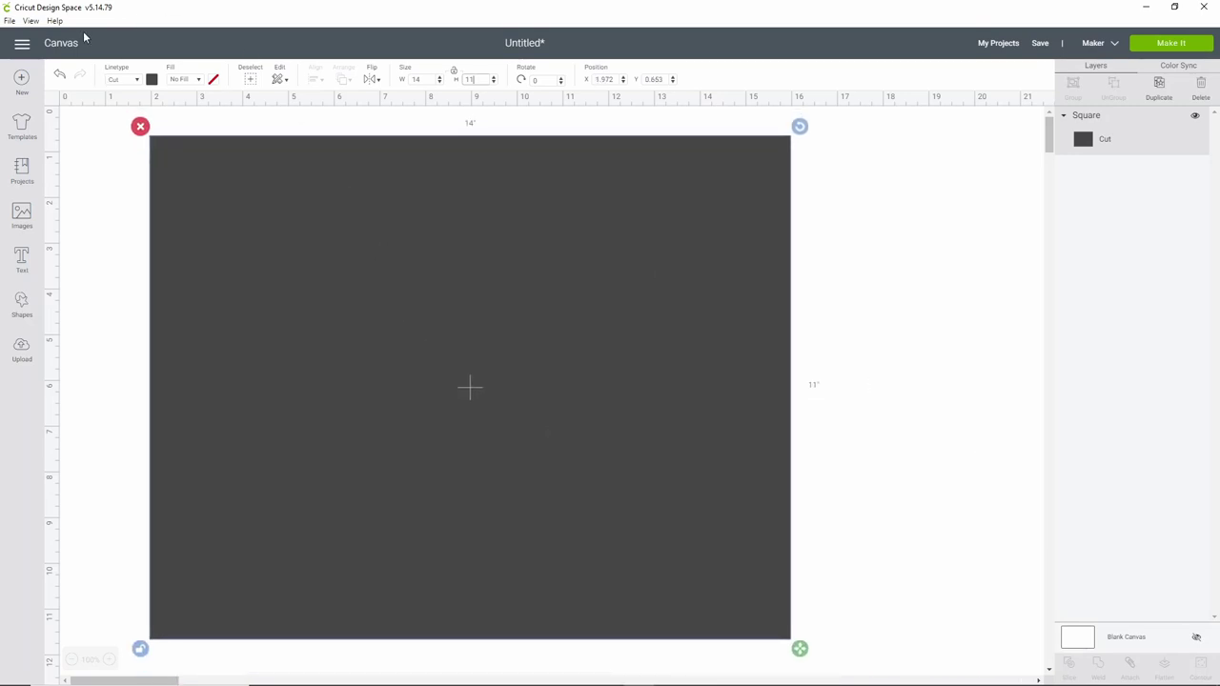
Change the rectangle's material color to light periwinkle blue and deselect it.
left_click(151, 80)
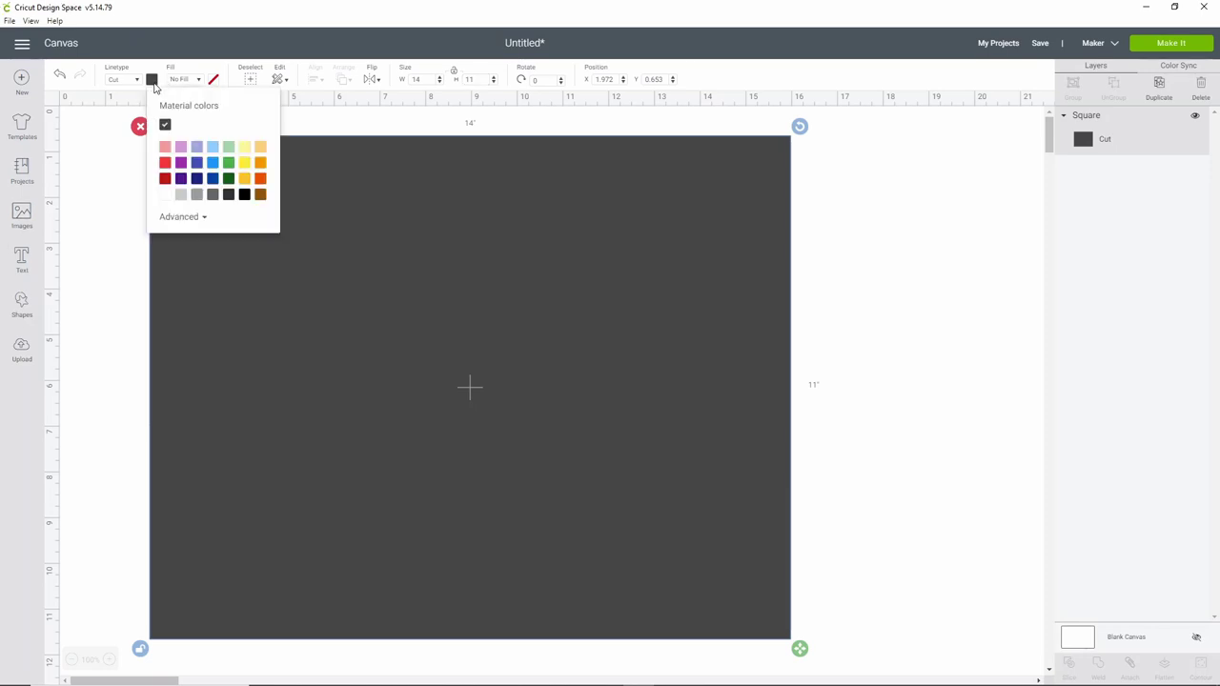
left_click(197, 146)
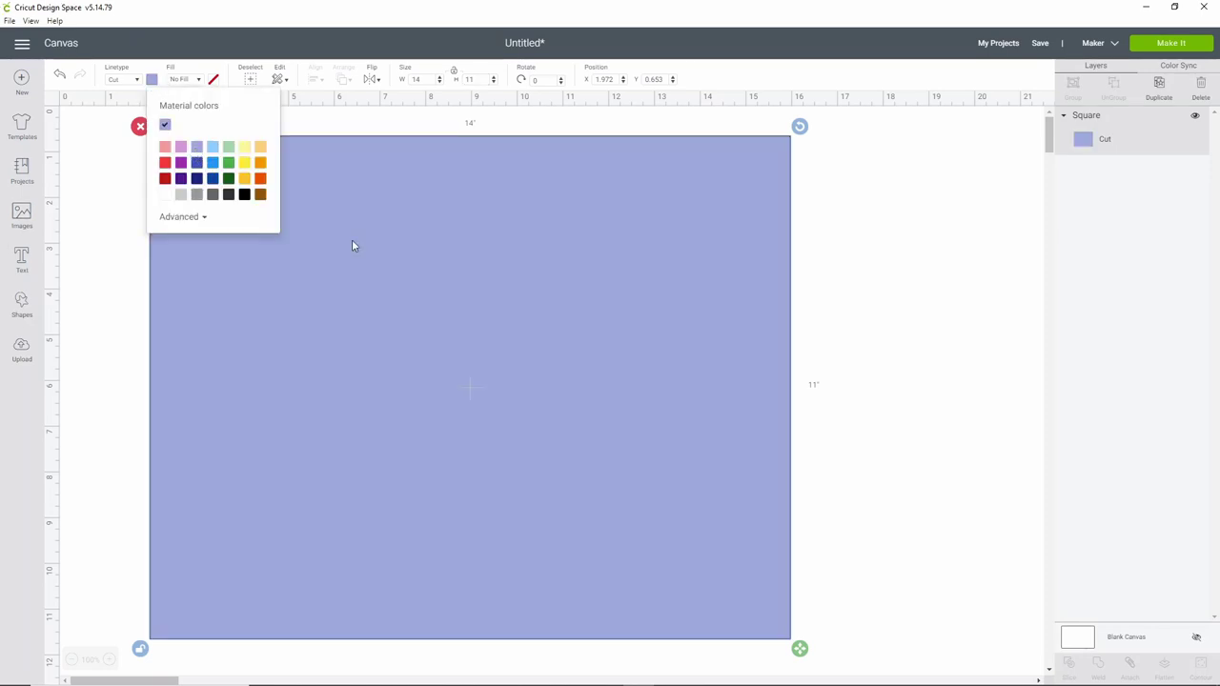
left_click(923, 406)
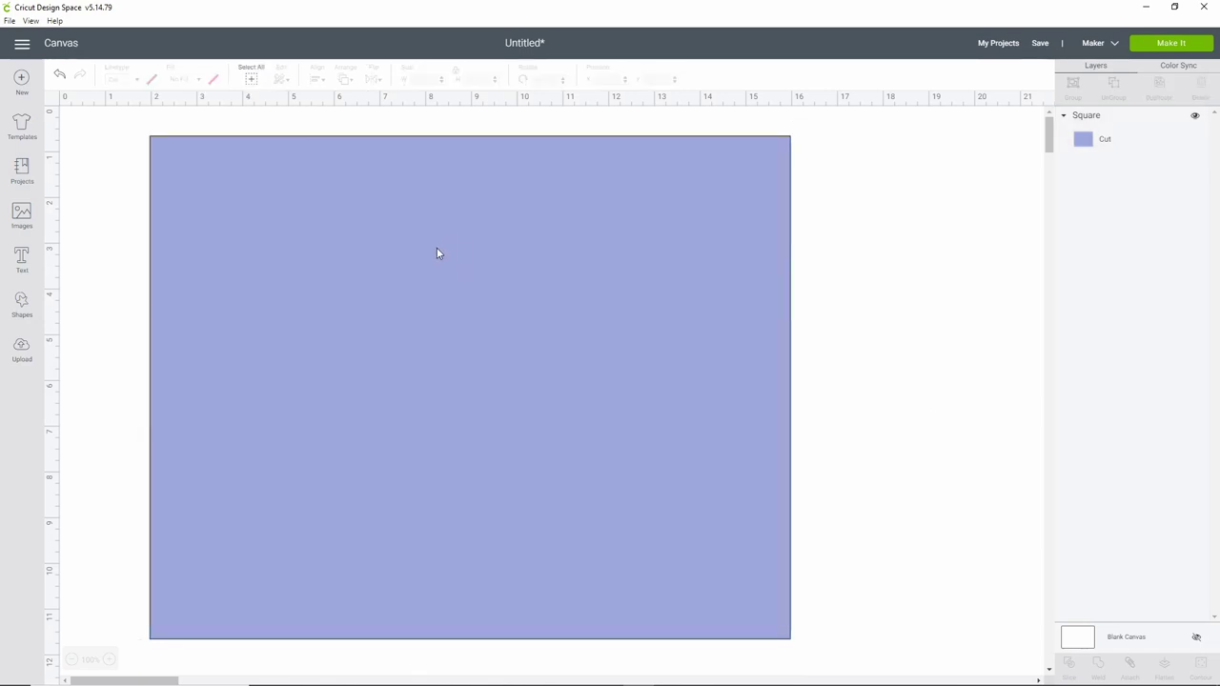
Add the text "Welcome" in the mellony font and place it on the upper half of the rectangle.
left_click(22, 257)
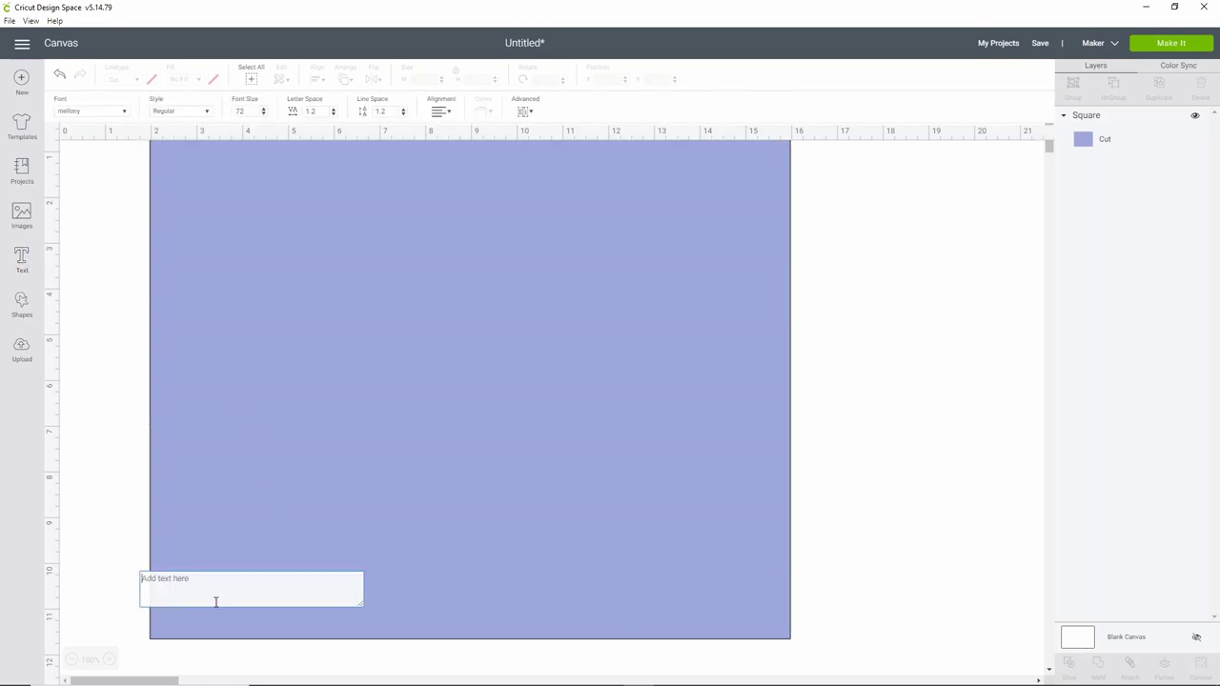
left_click(121, 114)
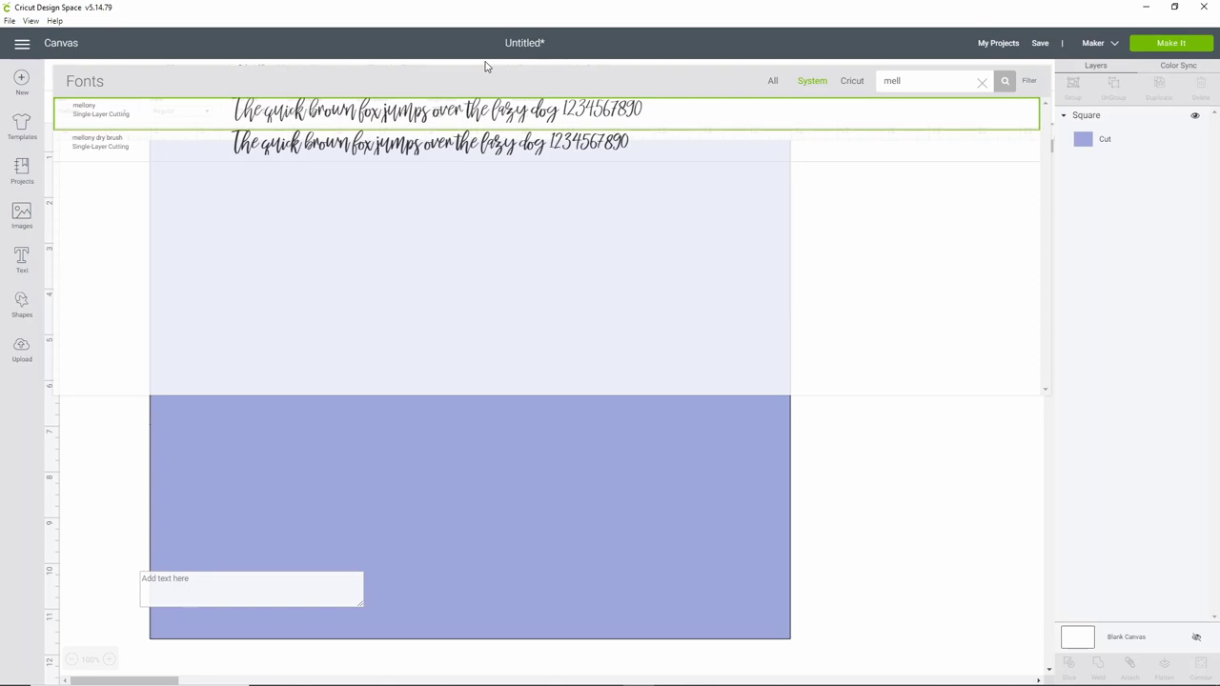
left_click(470, 112)
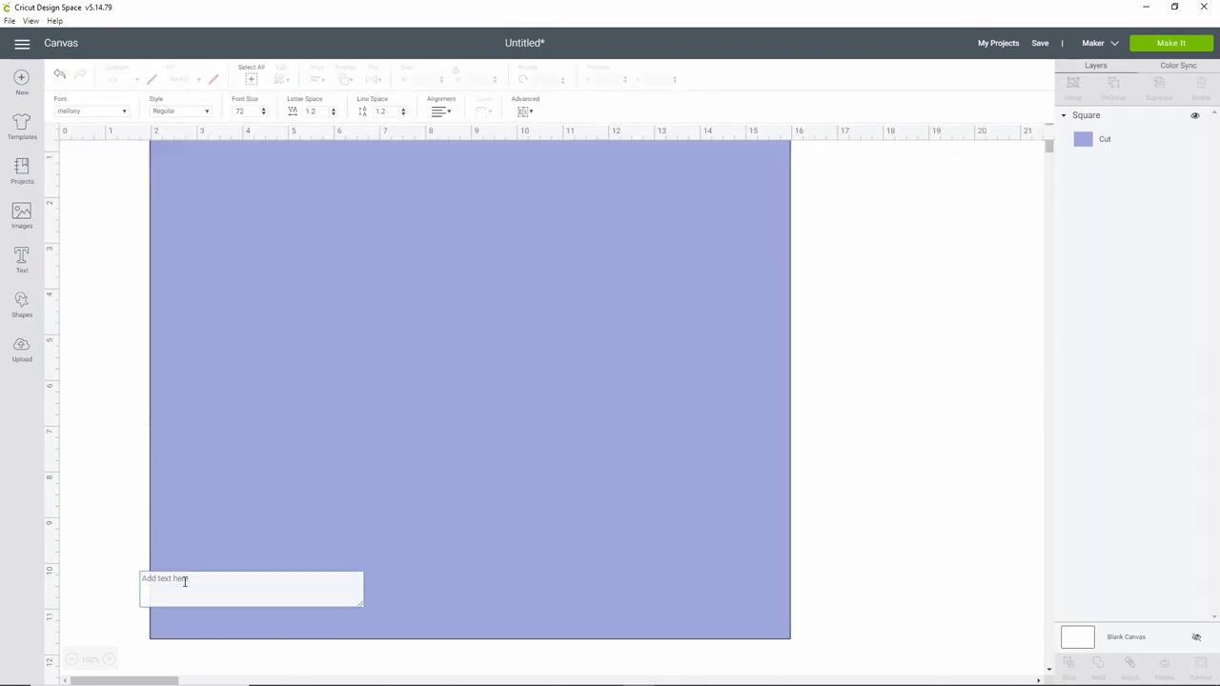
type("Welcome")
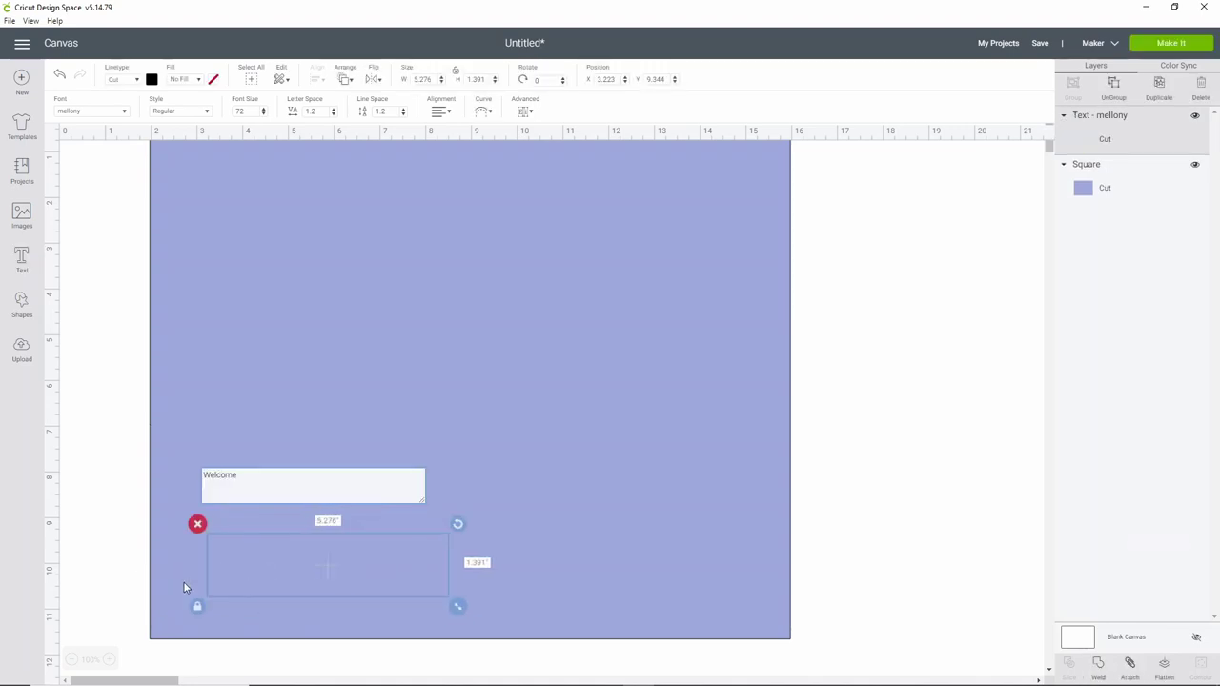
left_click_drag(406, 572, 476, 322)
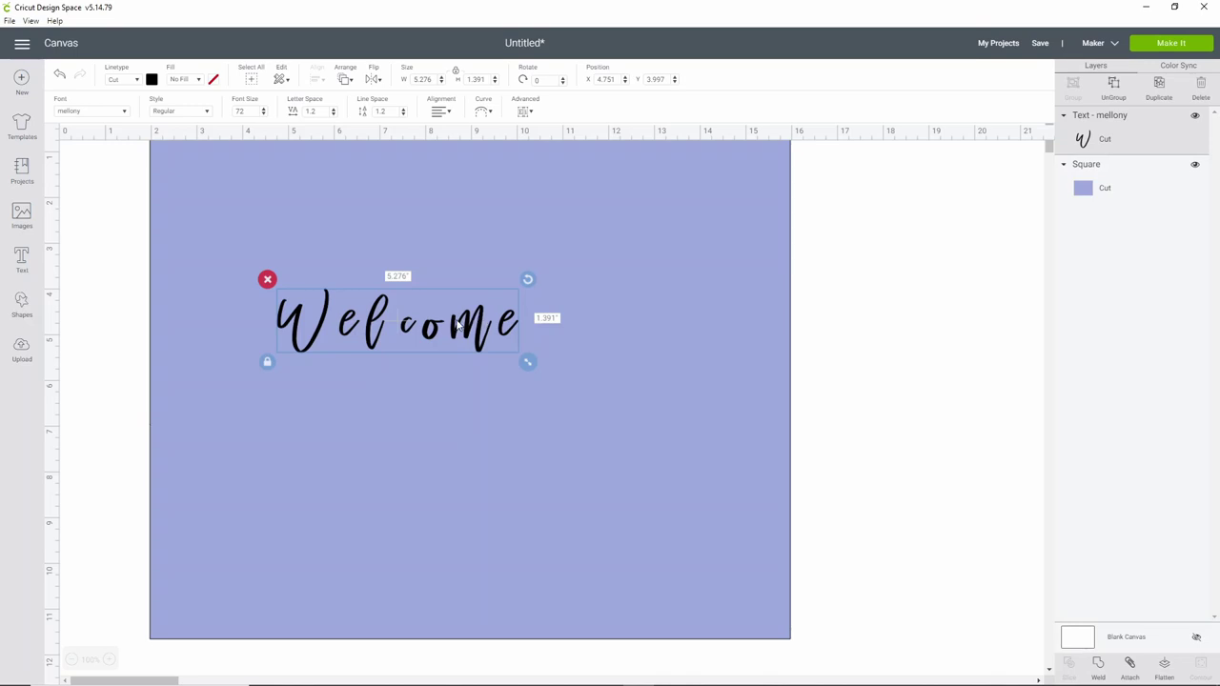
Set the Welcome text's line space to 0.9 and its letter space to -1.2.
left_click(404, 114)
left_click(404, 114)
left_click(403, 114)
left_click(334, 115)
left_click(334, 114)
left_click(334, 114)
left_click(333, 114)
left_click(334, 114)
left_click(334, 114)
left_click(333, 114)
left_click(334, 114)
left_click(334, 114)
left_click(333, 114)
left_click(333, 115)
left_click(334, 114)
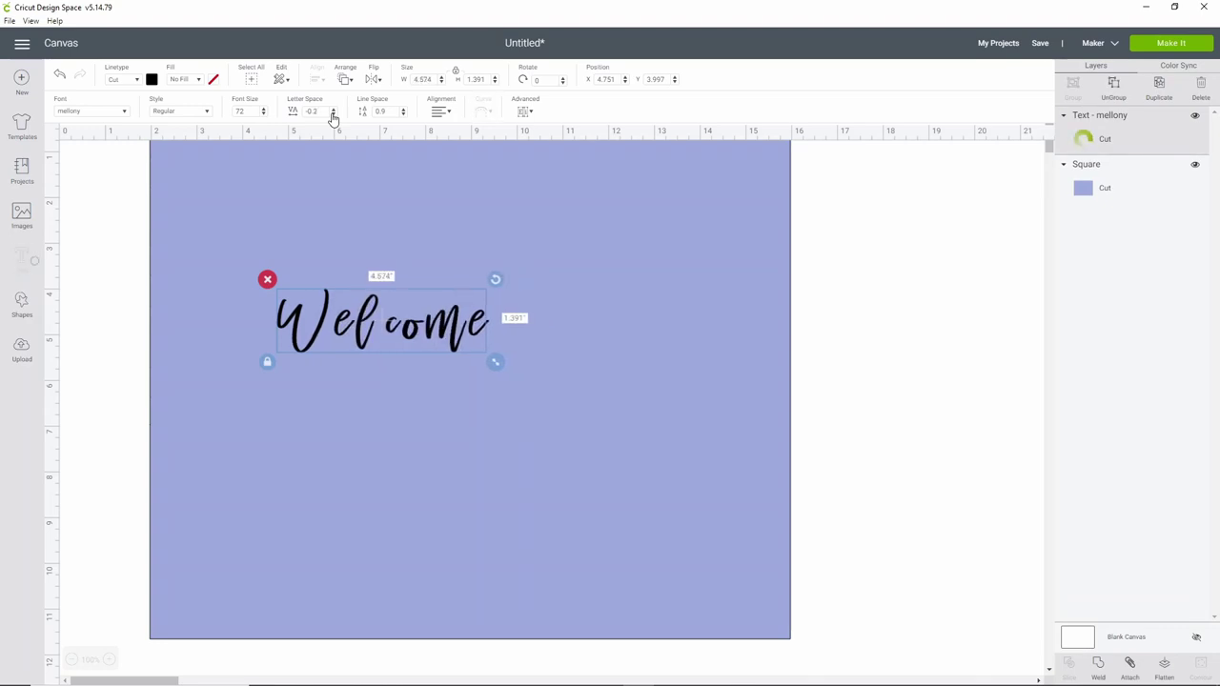
left_click(334, 115)
left_click(333, 115)
left_click(334, 114)
left_click(334, 115)
left_click(334, 114)
left_click(334, 114)
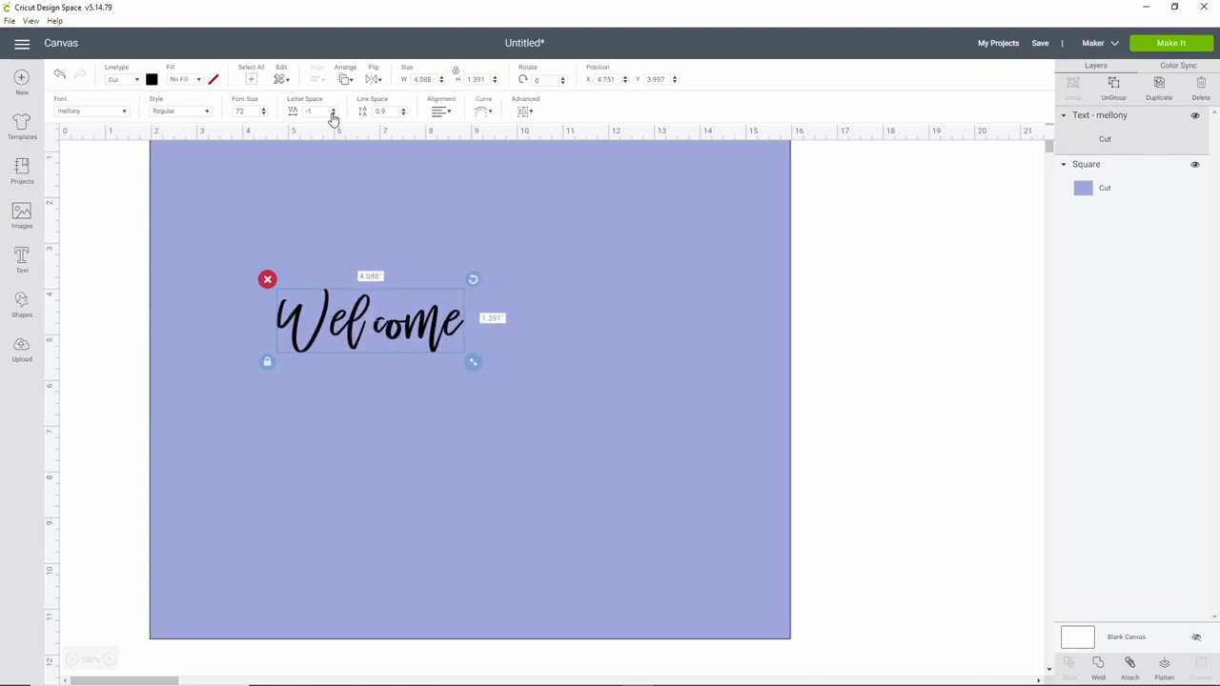
left_click(334, 114)
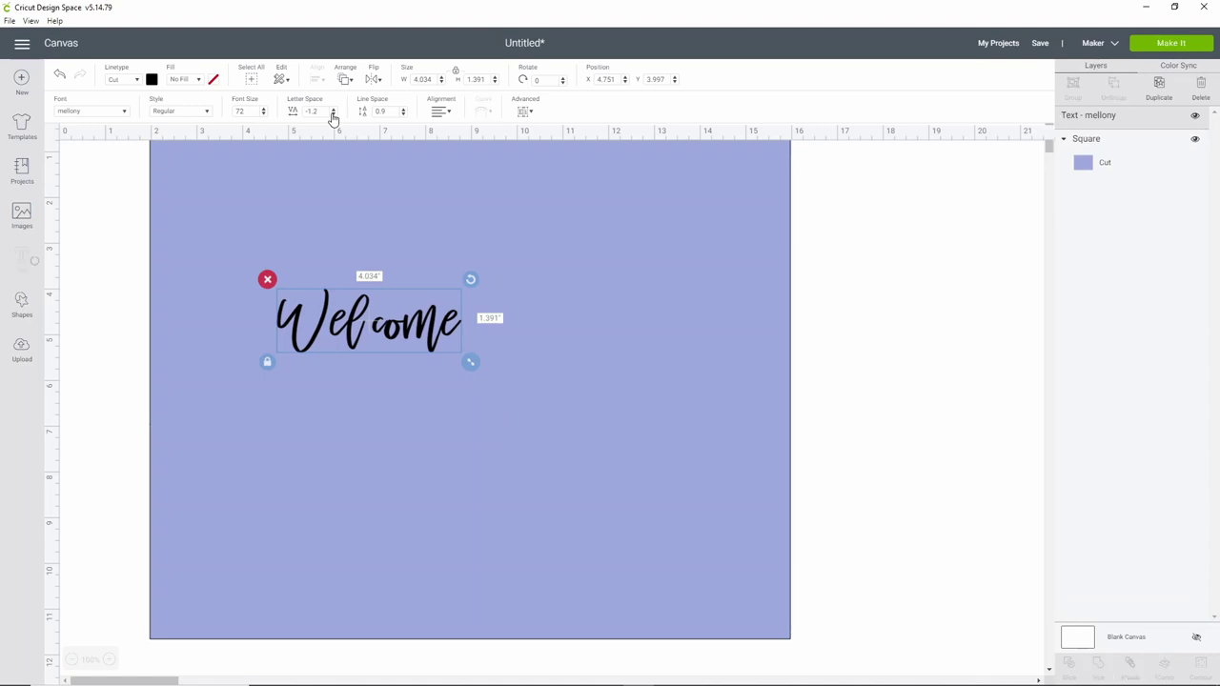
left_click(333, 114)
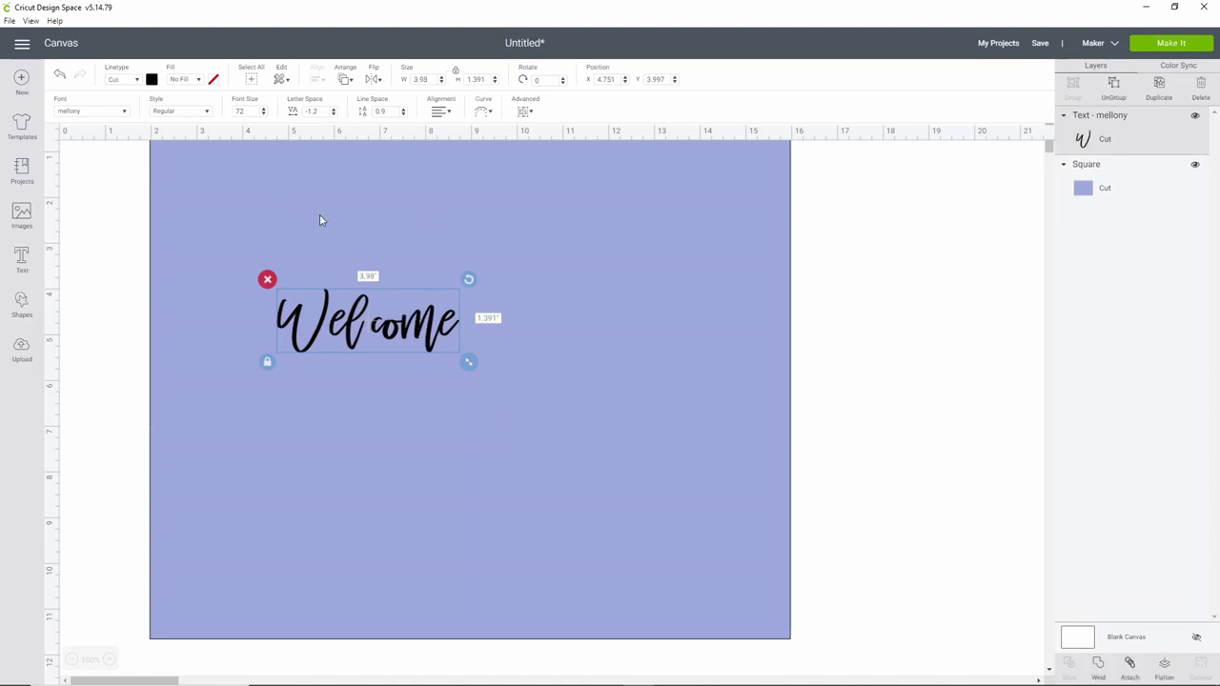
Enlarge the Welcome text to about 18.7 inches wide and reposition it across the rectangle, extending past both sides.
left_click_drag(473, 362, 1031, 558)
left_click_drag(794, 436, 646, 346)
left_click_drag(885, 467, 989, 533)
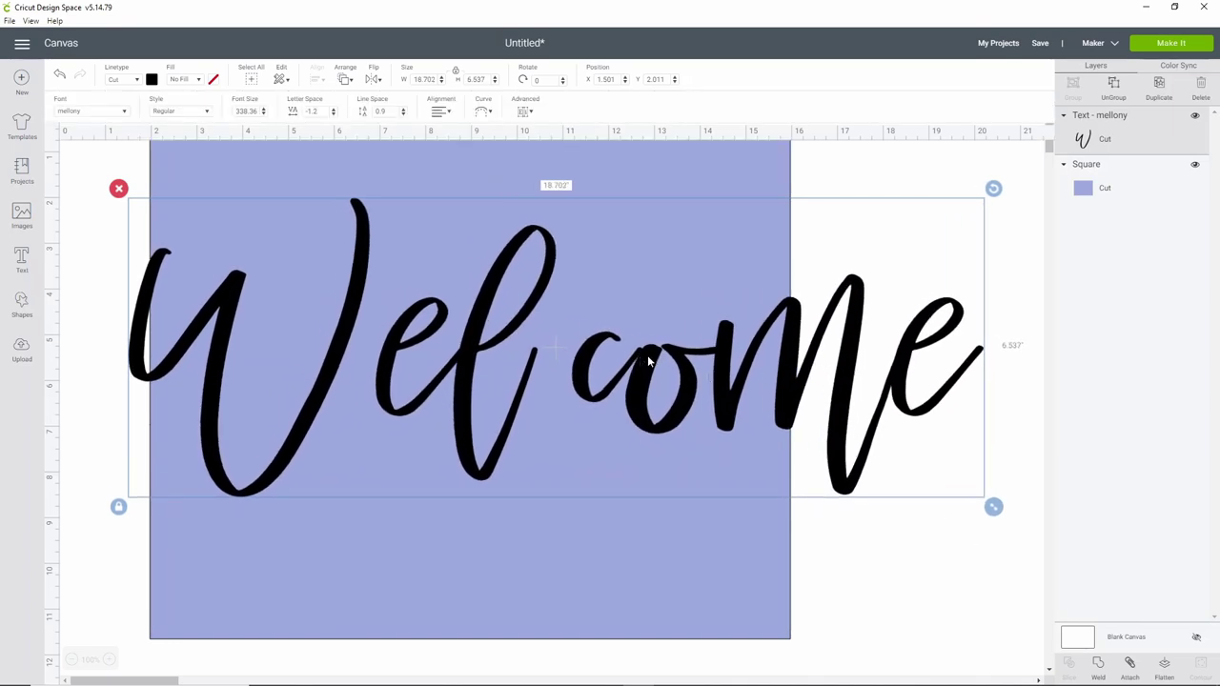
Ungroup the Welcome text and shift the c, the first e with the l, and the W rightward to close the gaps.
left_click(1114, 86)
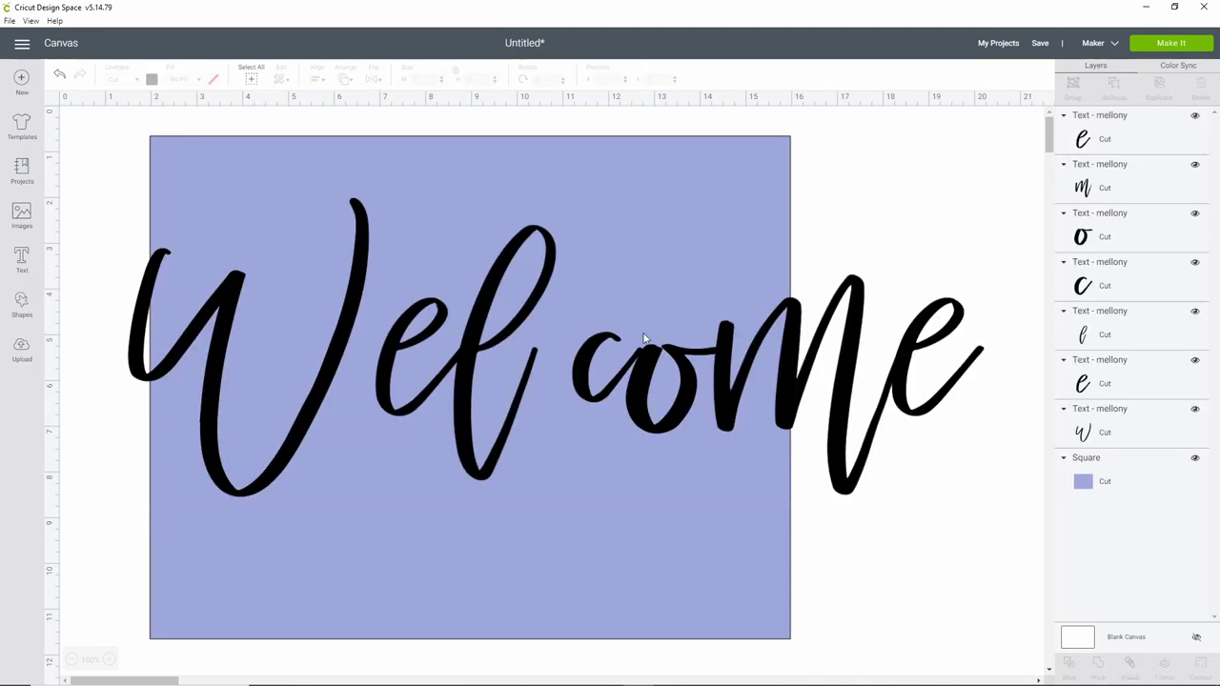
left_click(589, 377)
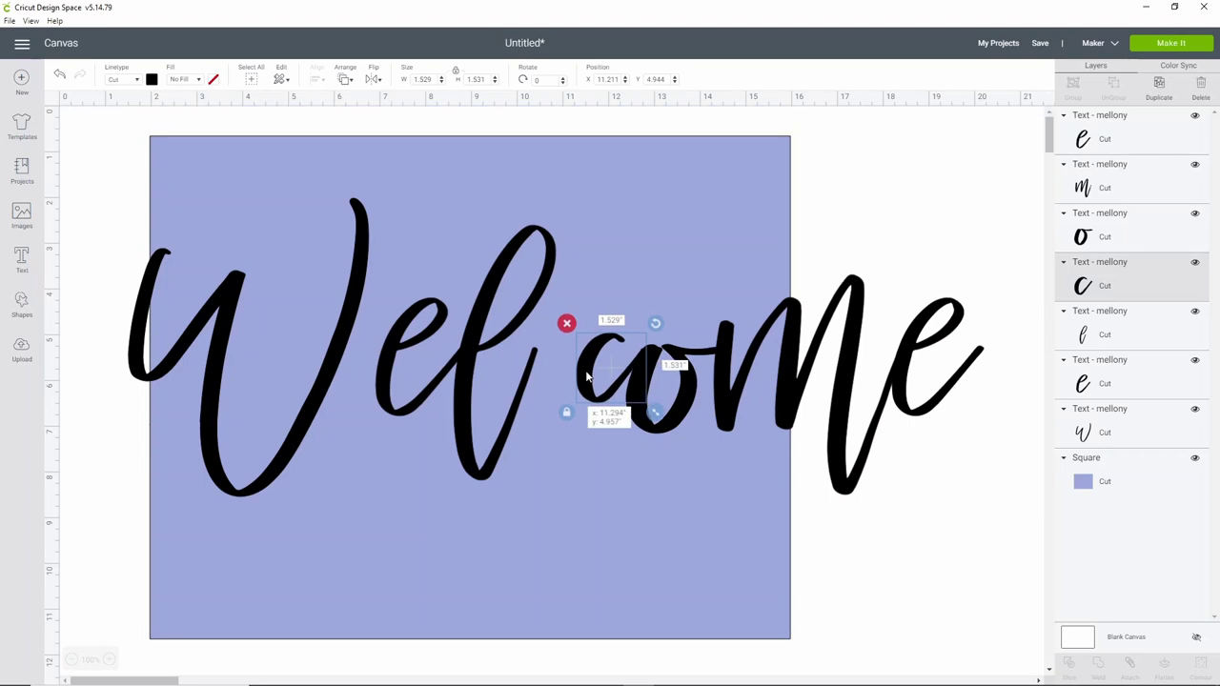
left_click(416, 308)
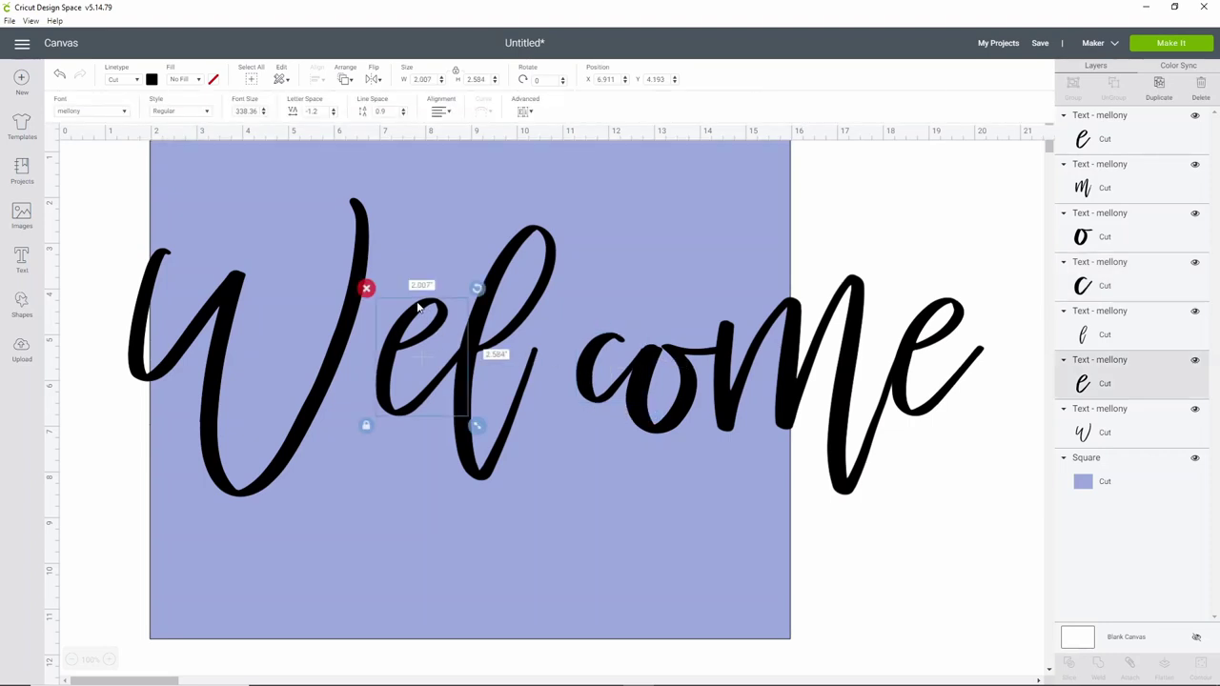
left_click(520, 246, "shift")
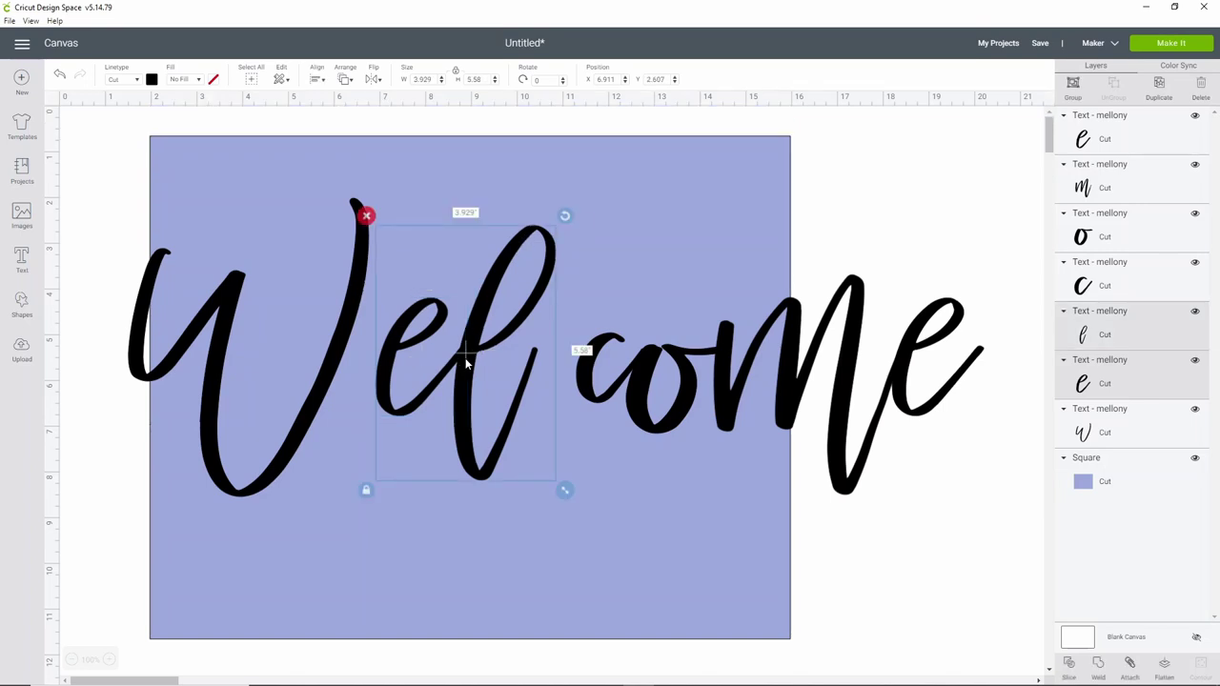
left_click_drag(463, 357, 514, 359)
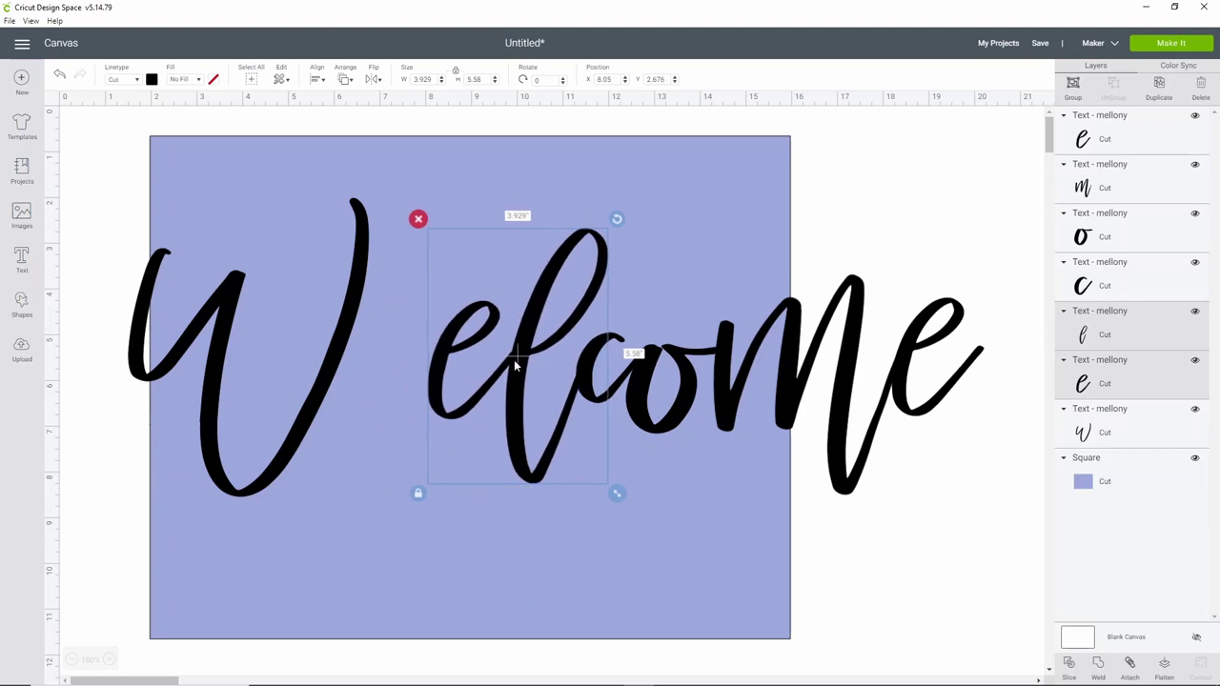
left_click(331, 351)
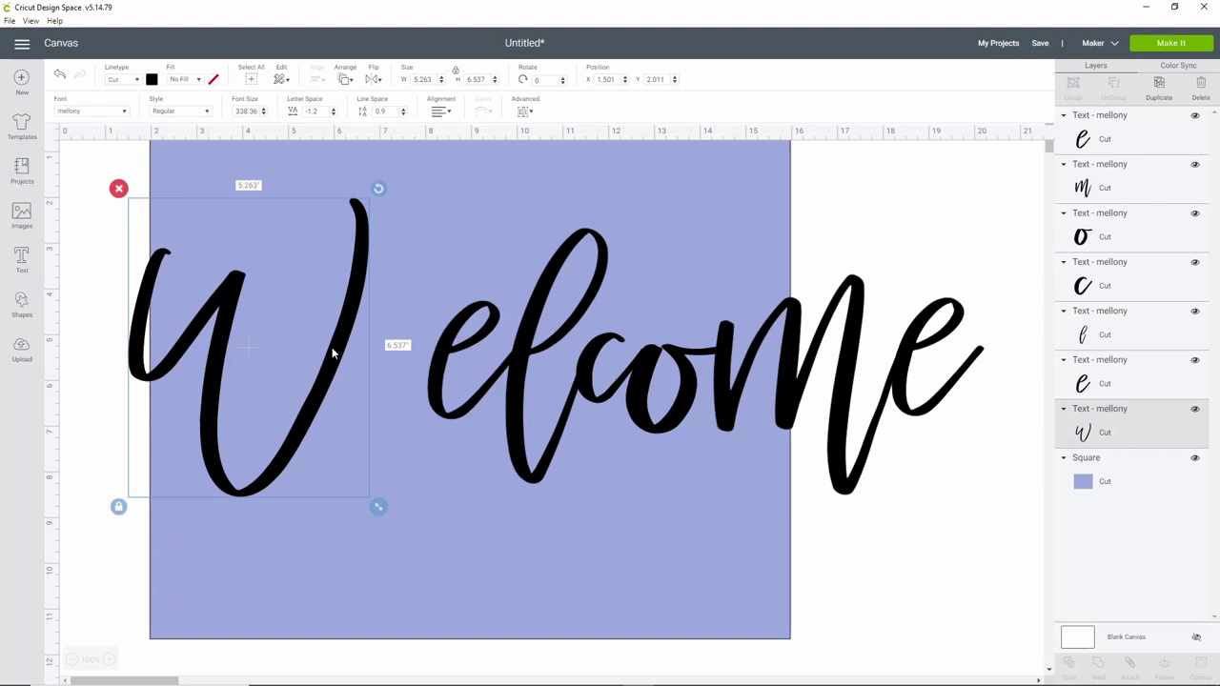
left_click_drag(332, 352, 392, 349)
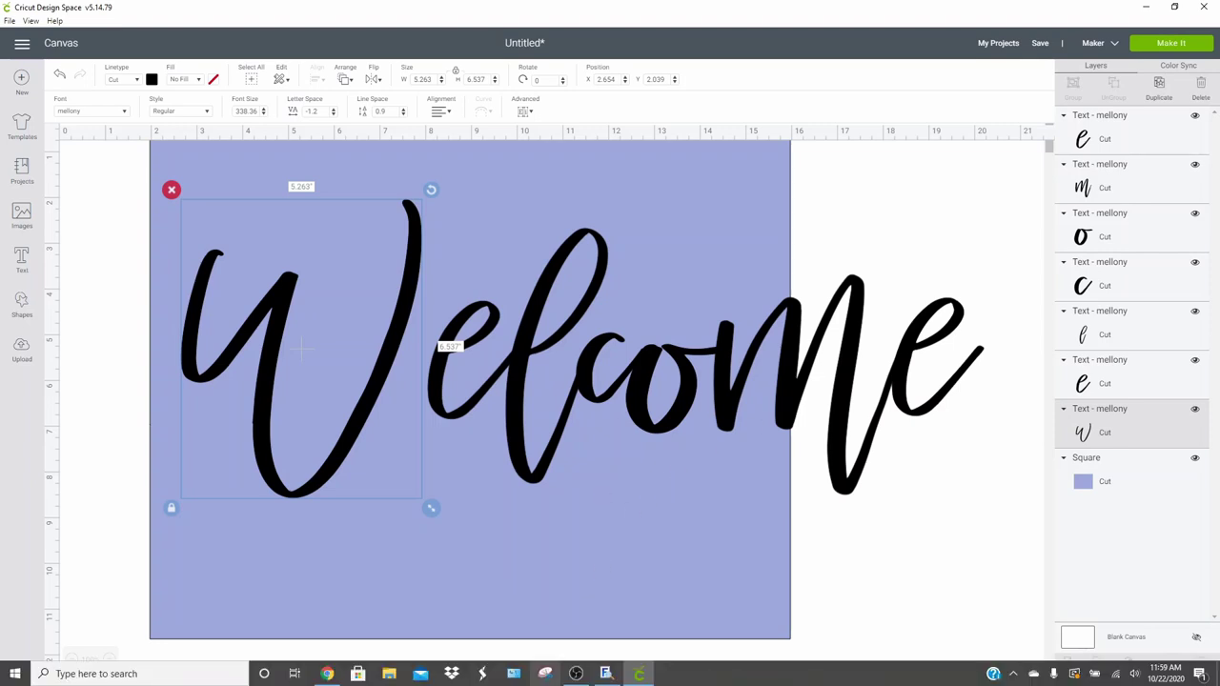
Switch to MainType and dismiss its notification bars.
left_click(609, 674)
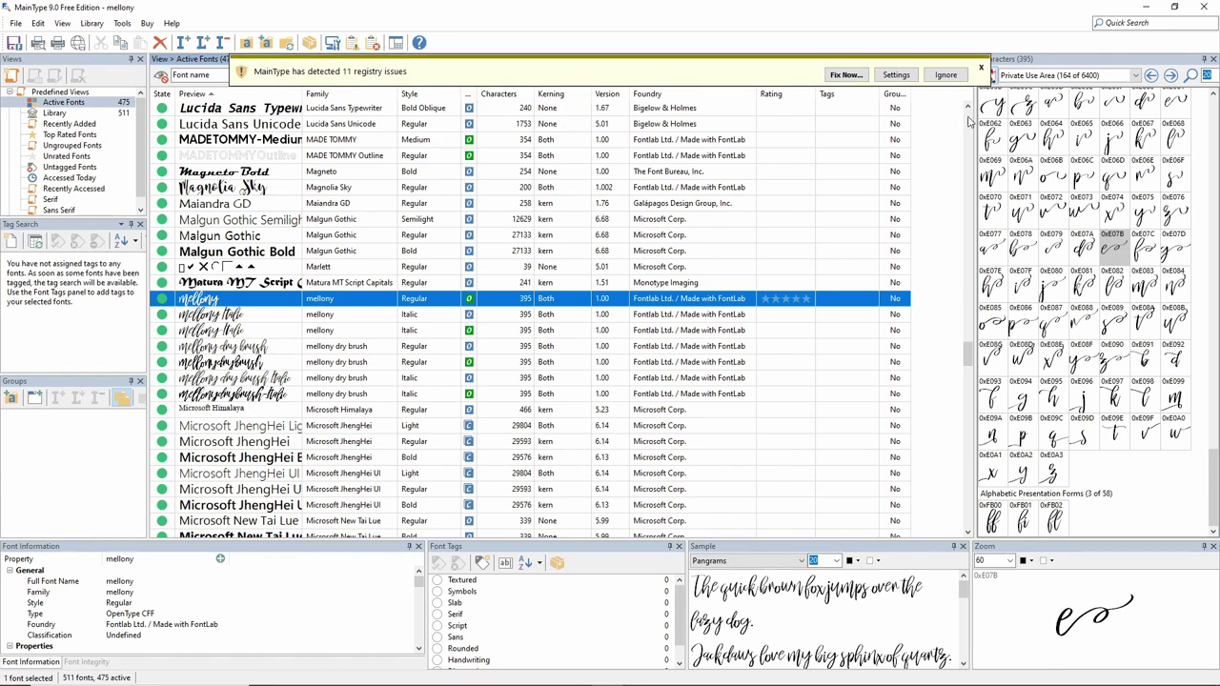
left_click(981, 68)
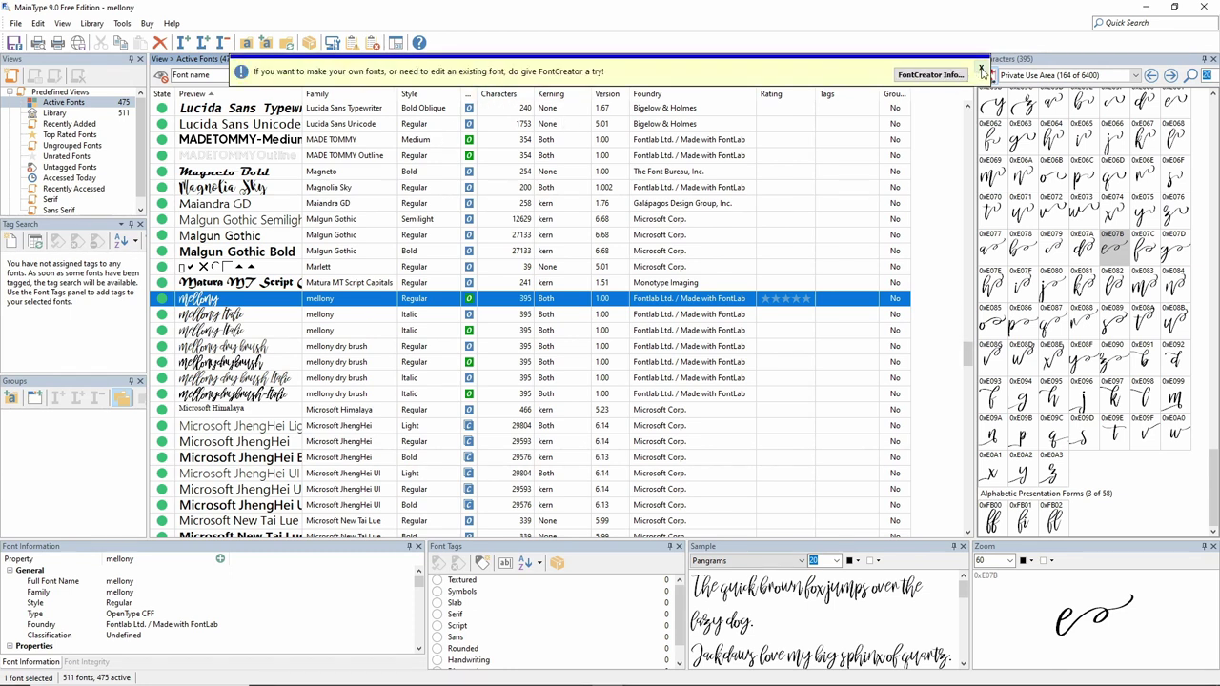
left_click(981, 71)
left_click(981, 71)
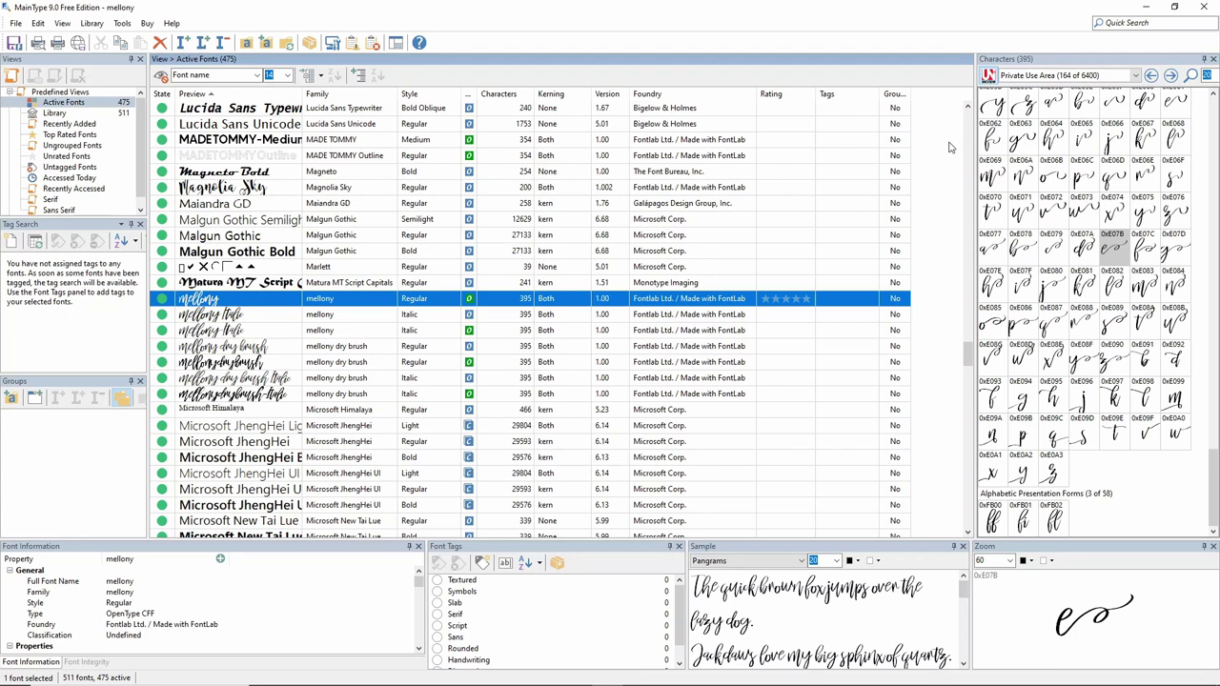
Copy the mellony lowercase w glyph with the leading swash, code 0xE03F in the Private Use Area, to the clipboard.
left_click(1135, 75)
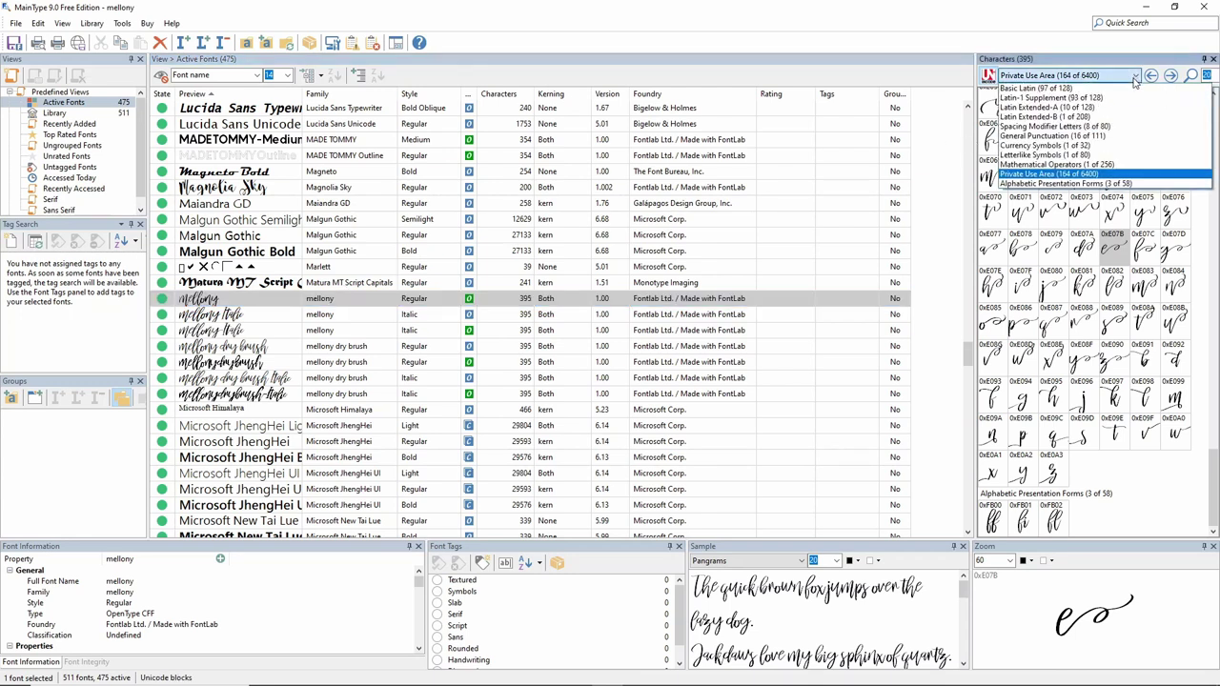
left_click(1118, 88)
left_click_drag(1213, 133, 1213, 307)
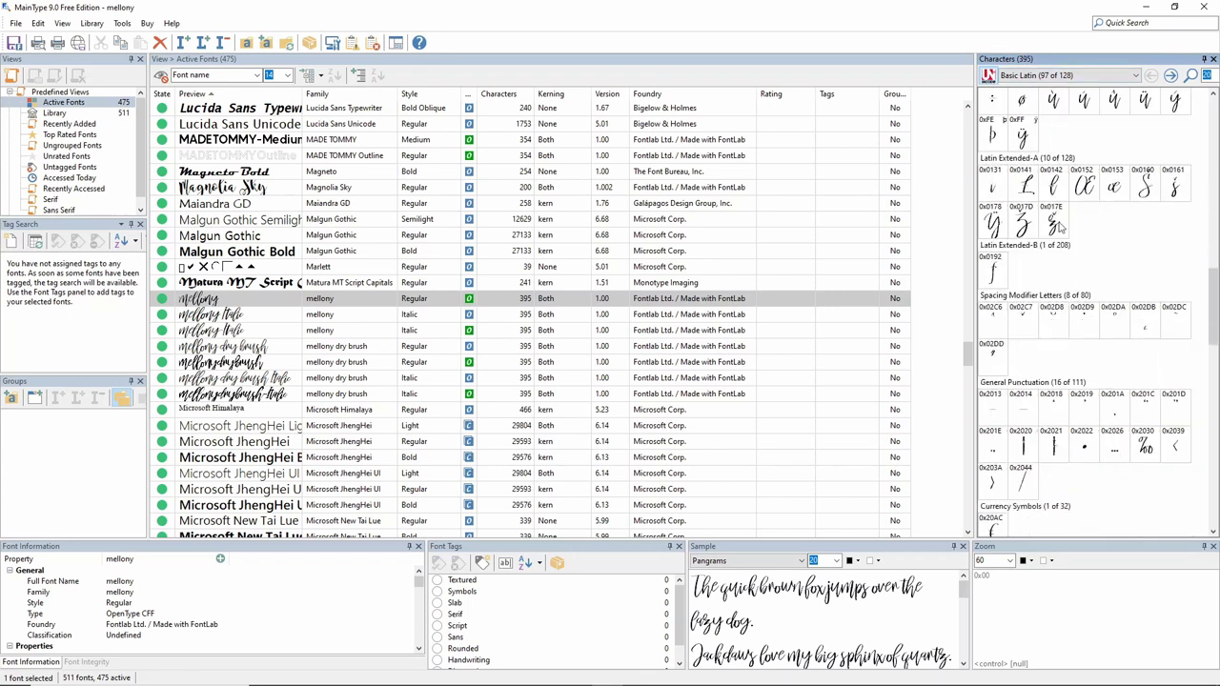
scroll(1058, 225, "down", 10)
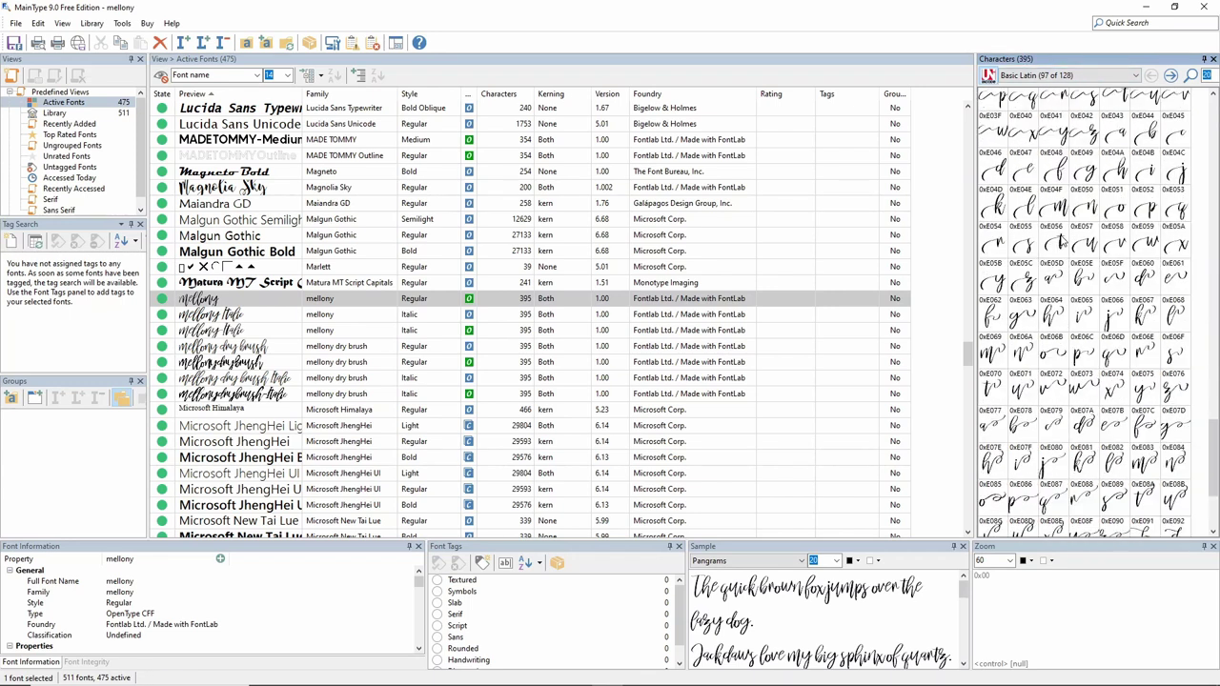
scroll(1060, 243, "up", 1)
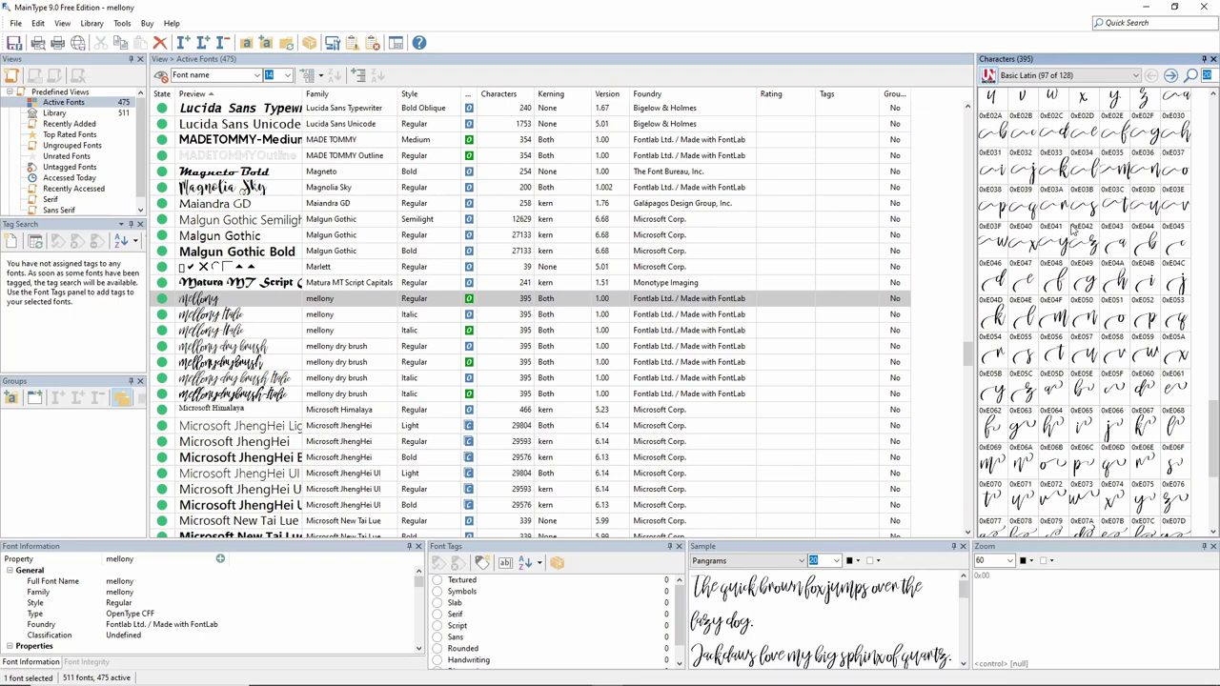
left_click(1001, 246)
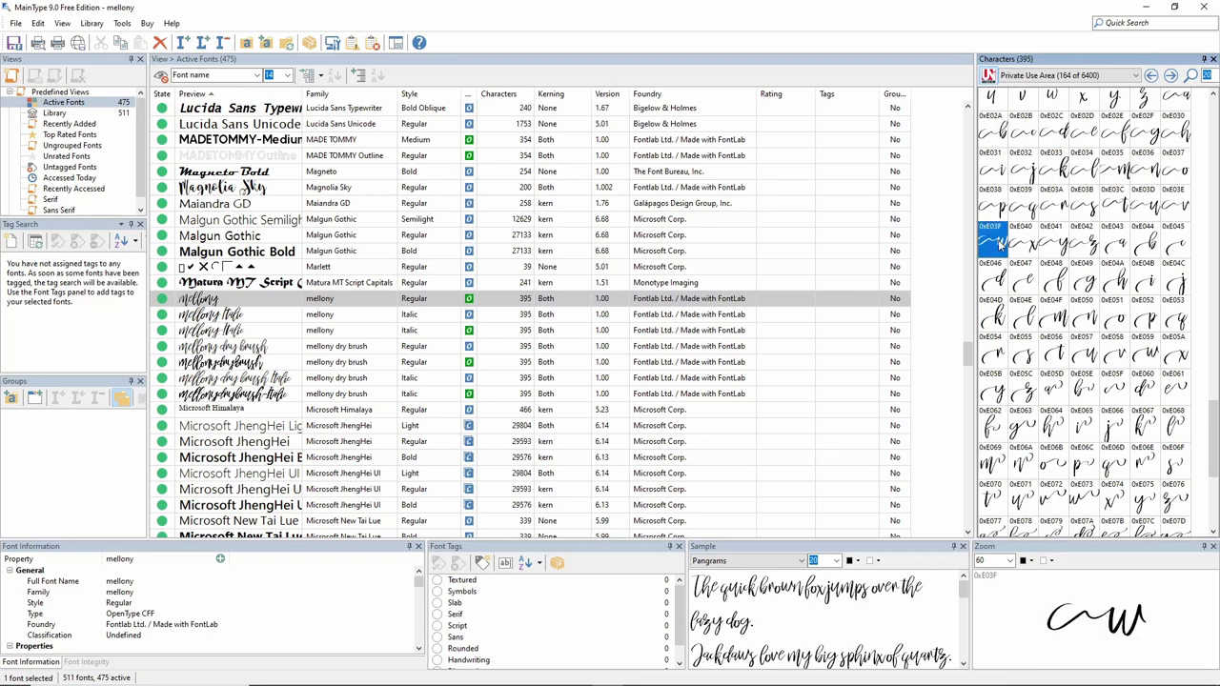
right_click(999, 244)
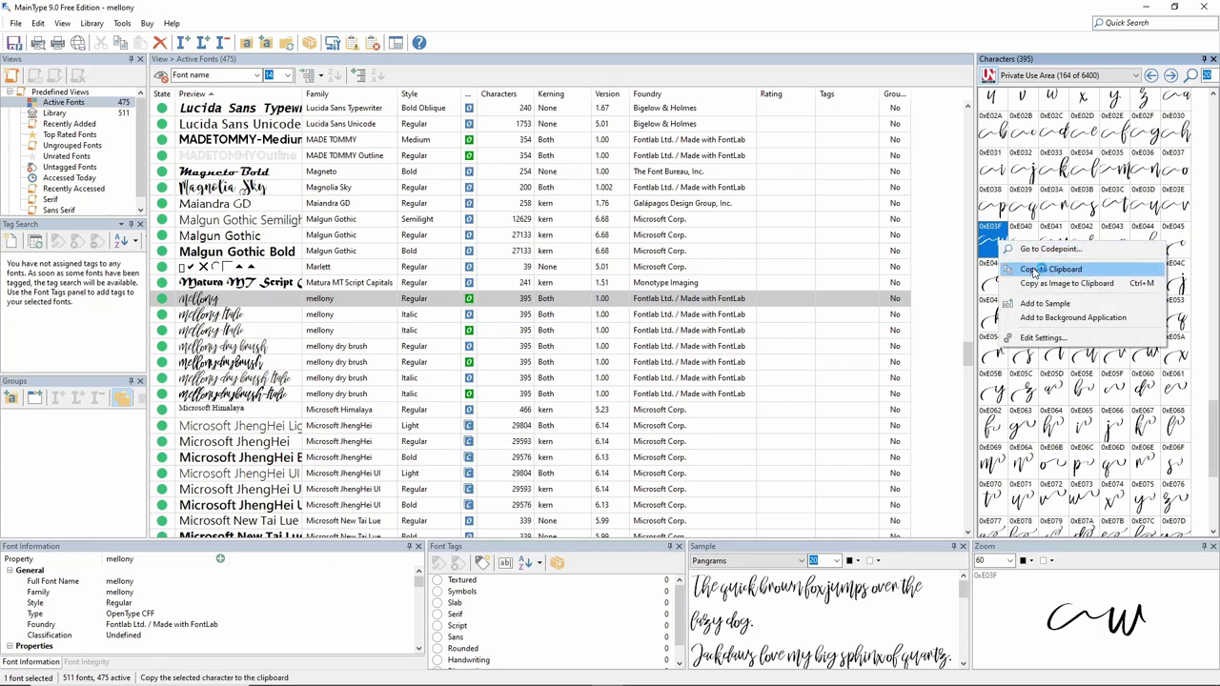
left_click(1037, 270)
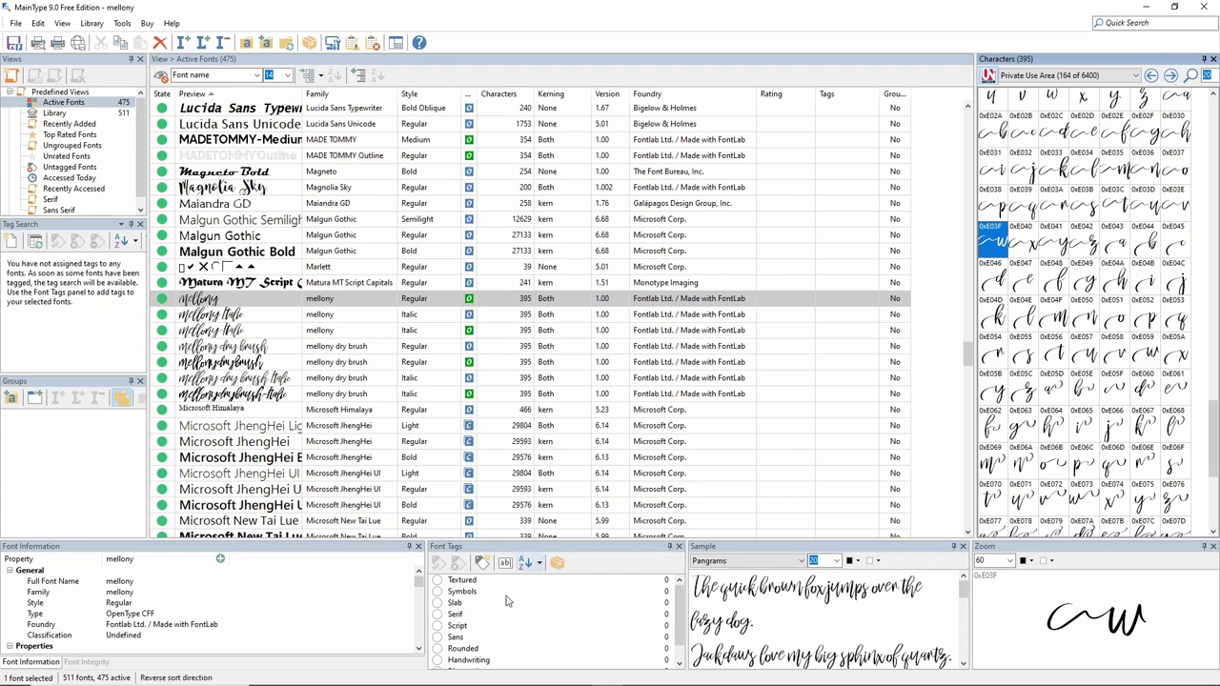
Switch to Cricut Design Space, replace the W with the copied swash w glyph, and move it above and before the remaining letters.
mouse_move(483, 681)
left_click(638, 674)
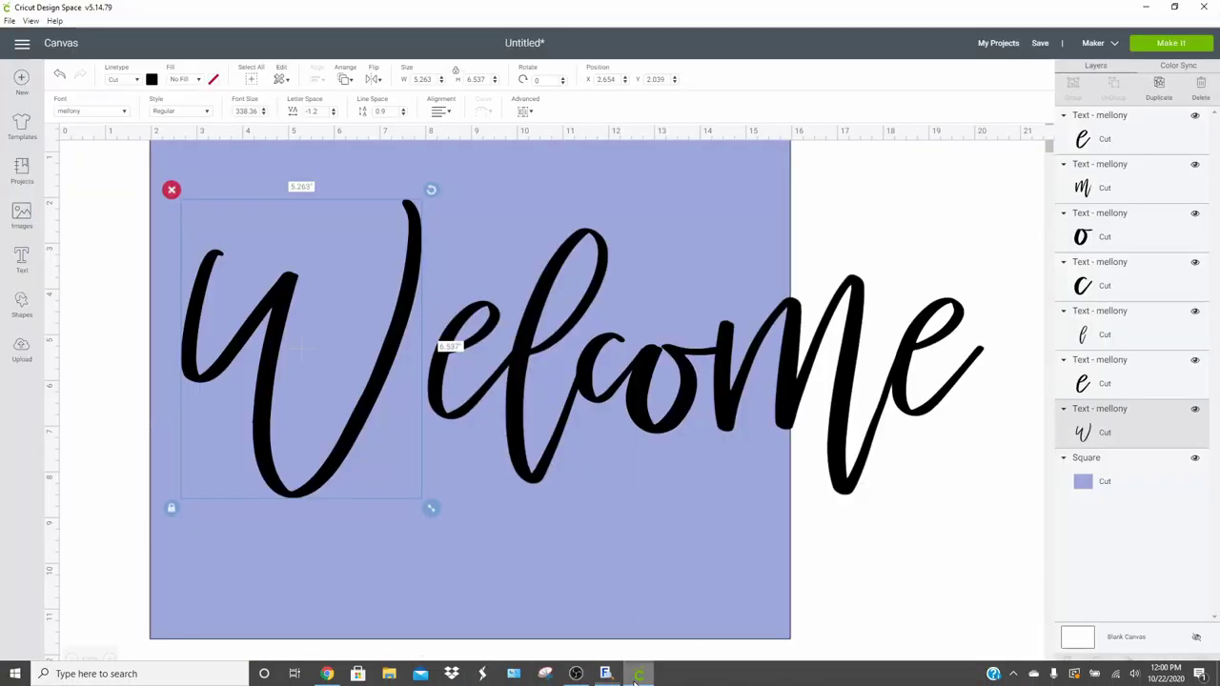
double_click(382, 346)
key("BackSpace")
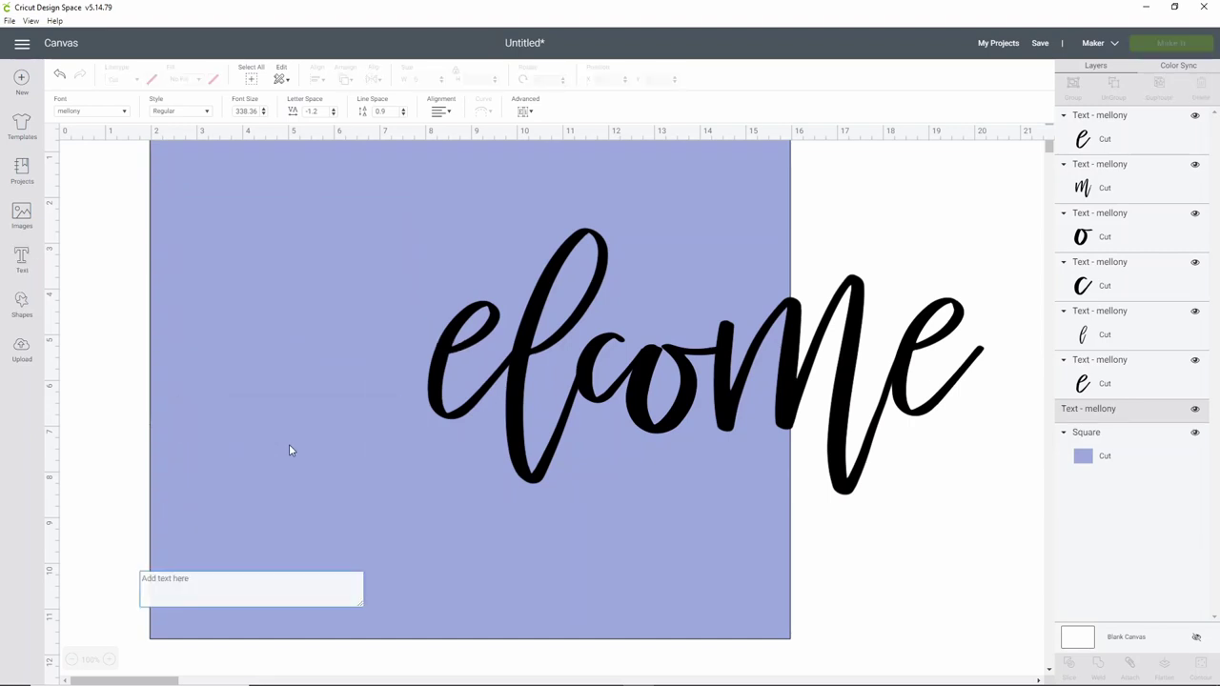
key("ctrl+v")
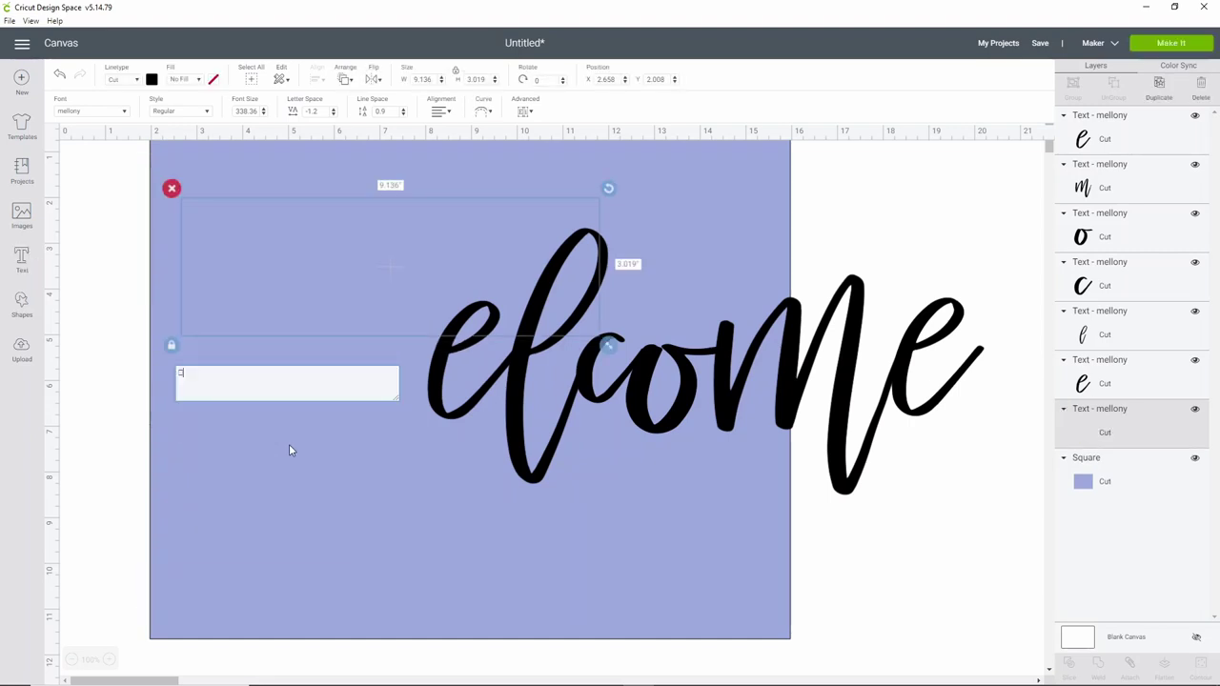
left_click(562, 282)
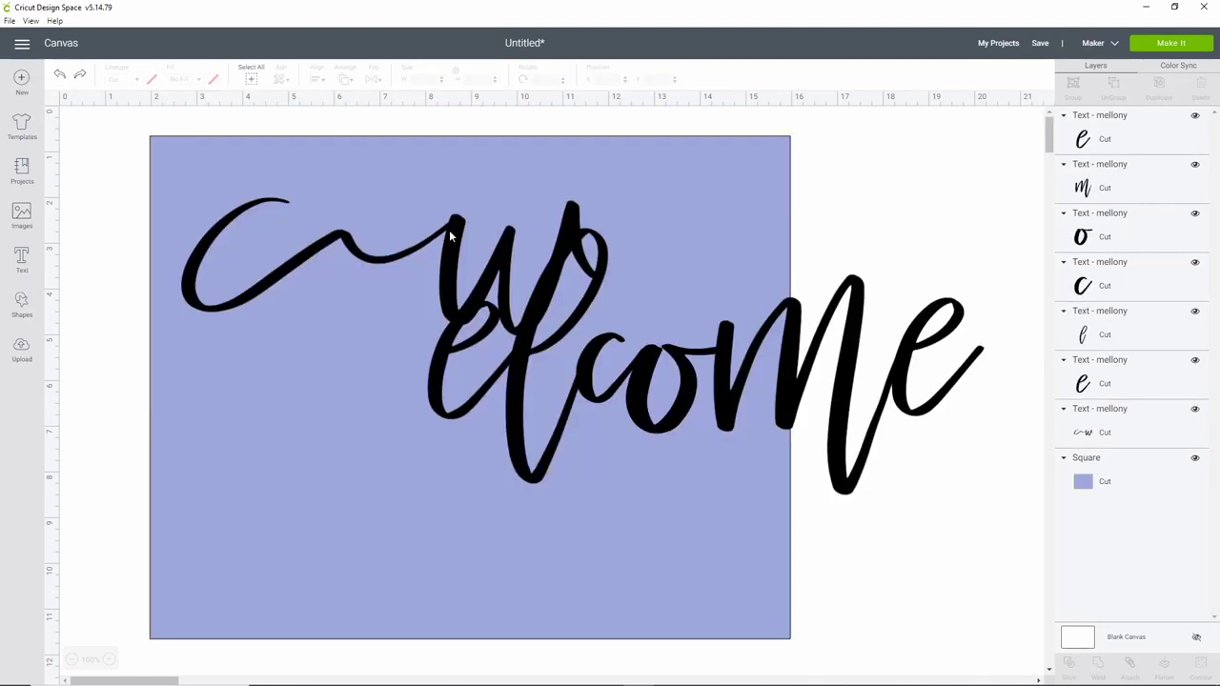
left_click_drag(453, 235, 296, 307)
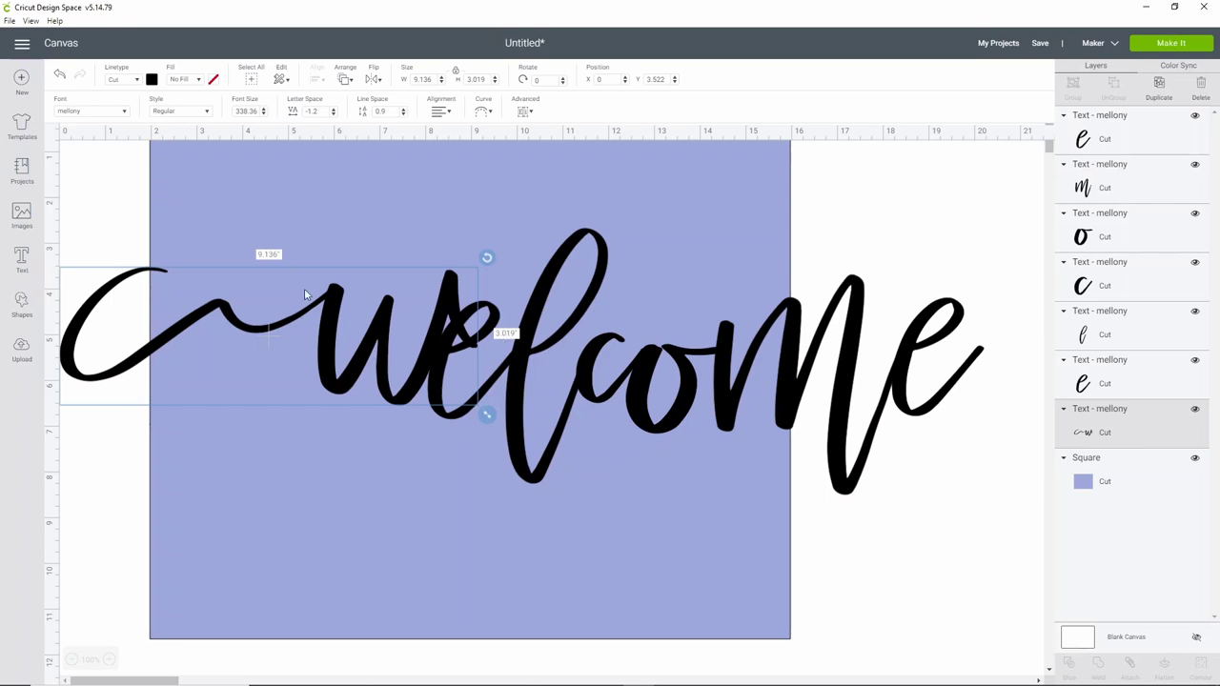
left_click_drag(384, 372, 357, 271)
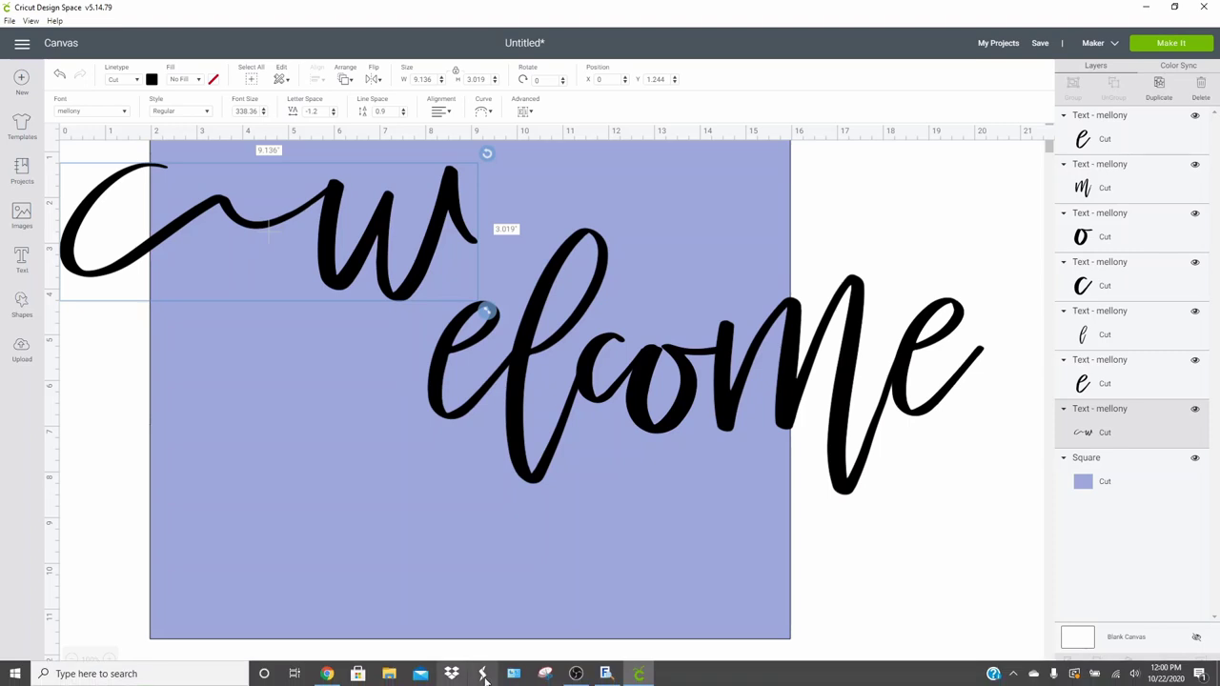
Switch to MainType and copy the mellony e glyph with the trailing swash, code 0xE061, to the clipboard.
left_click(604, 674)
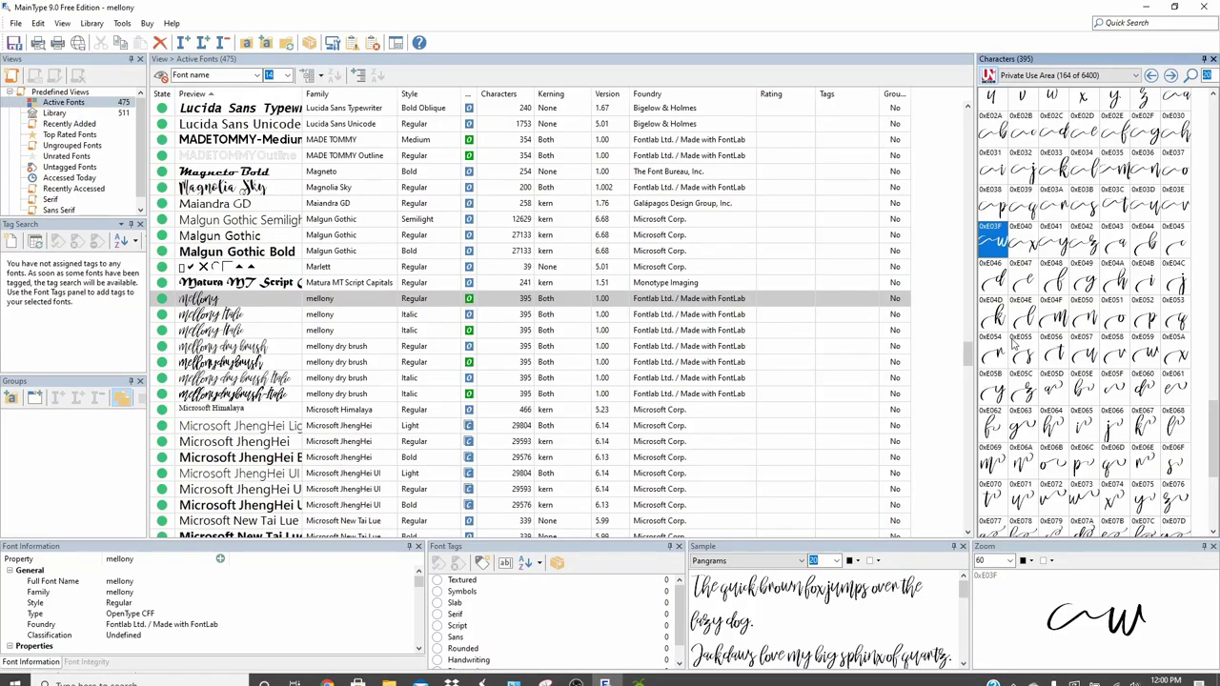
scroll(1130, 354, "down", 2)
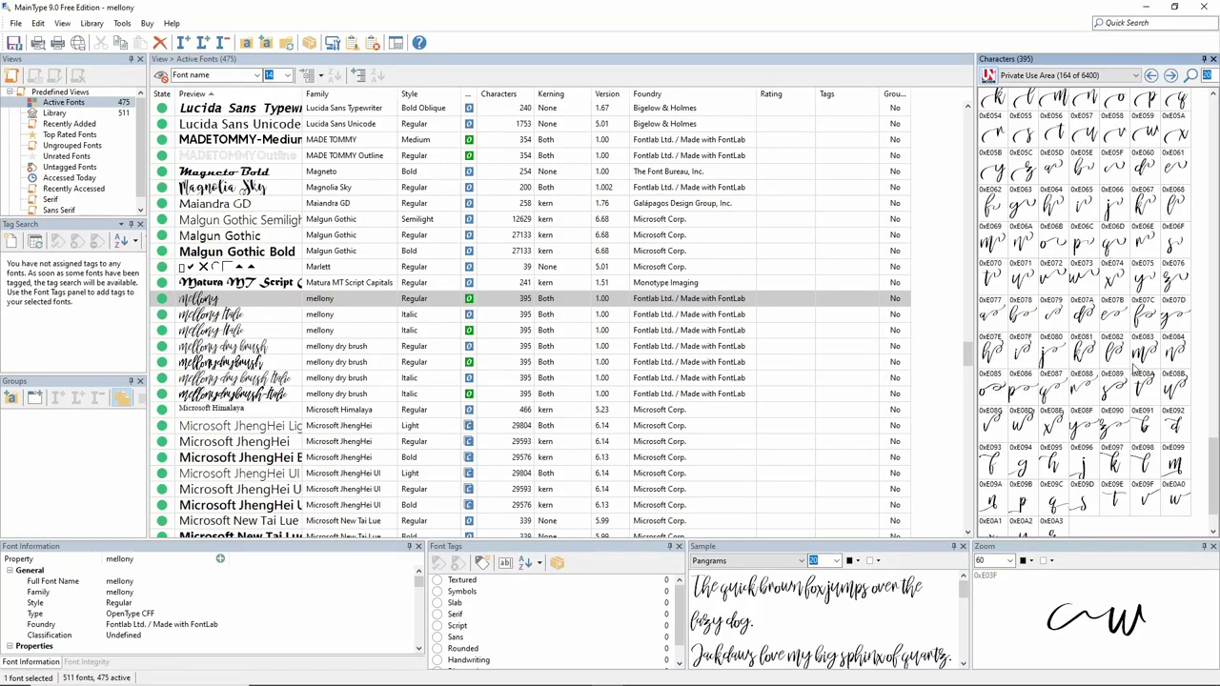
left_click(1173, 169)
right_click(1173, 172)
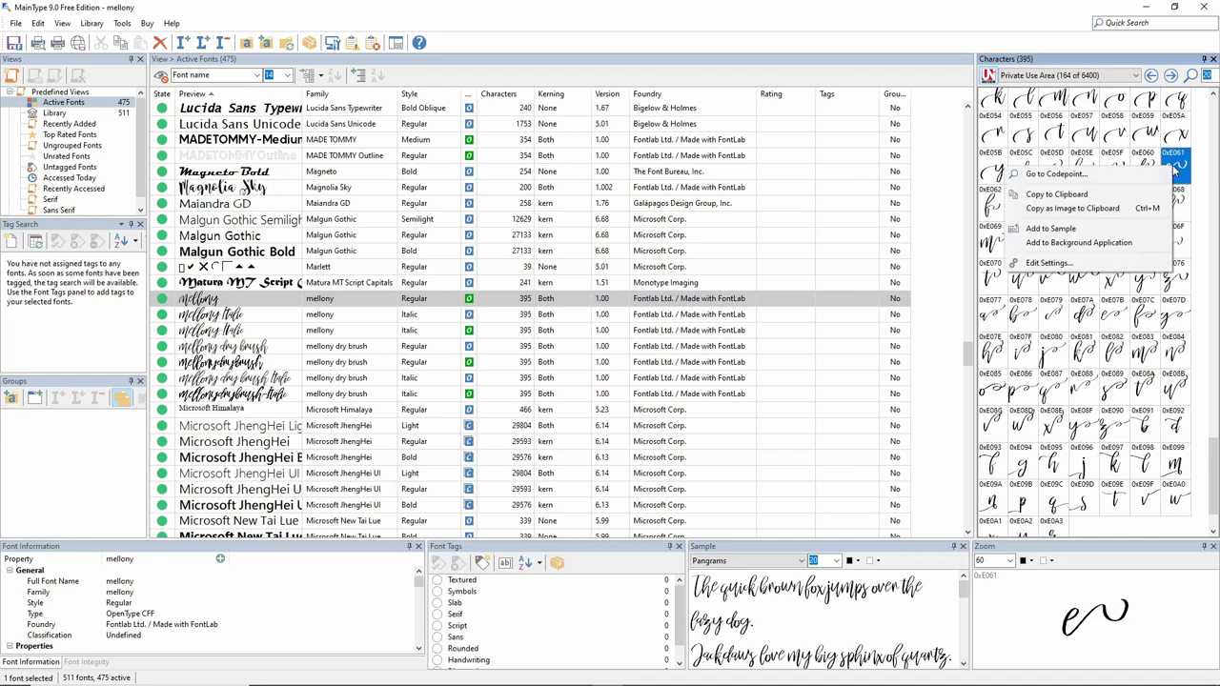
left_click(1122, 194)
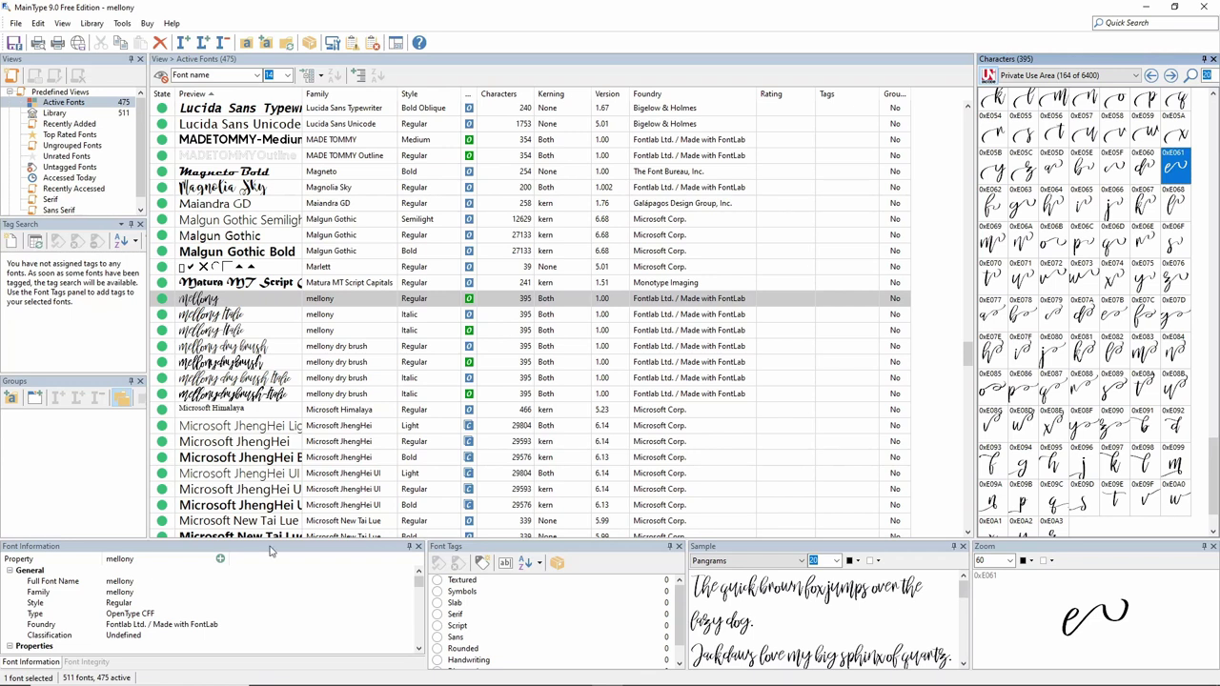
Switch to Cricut Design Space, replace the final e with the copied swash e glyph, and align it against the m.
left_click(623, 675)
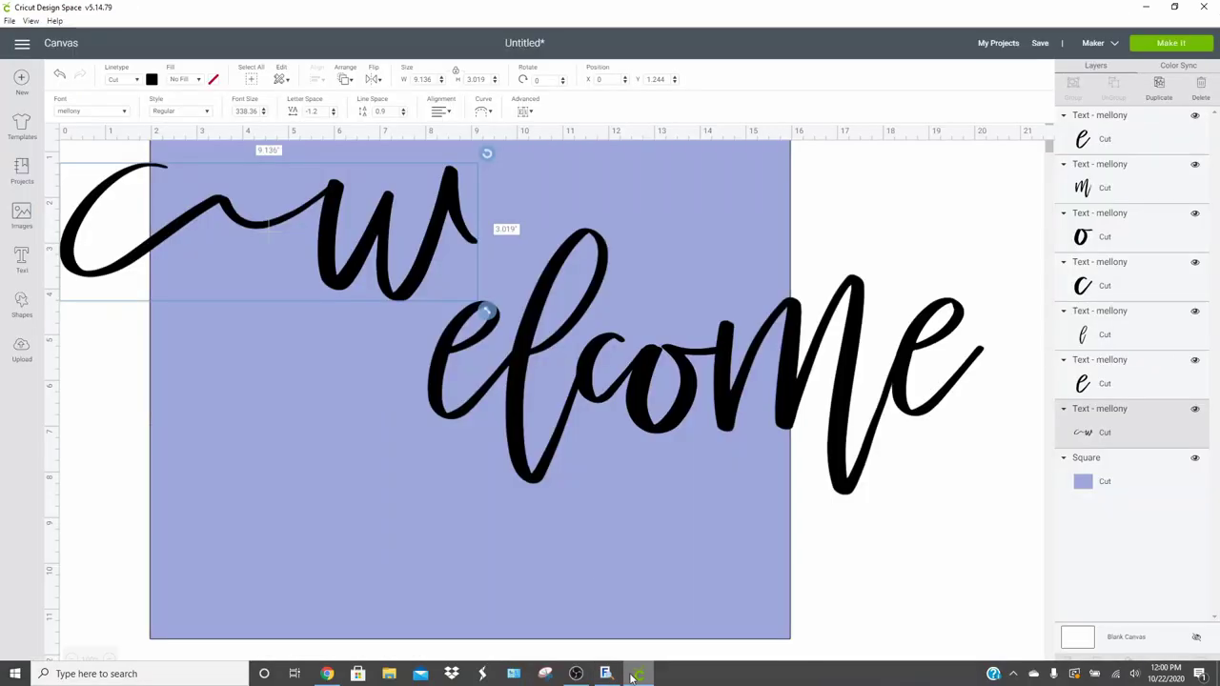
left_click(958, 327)
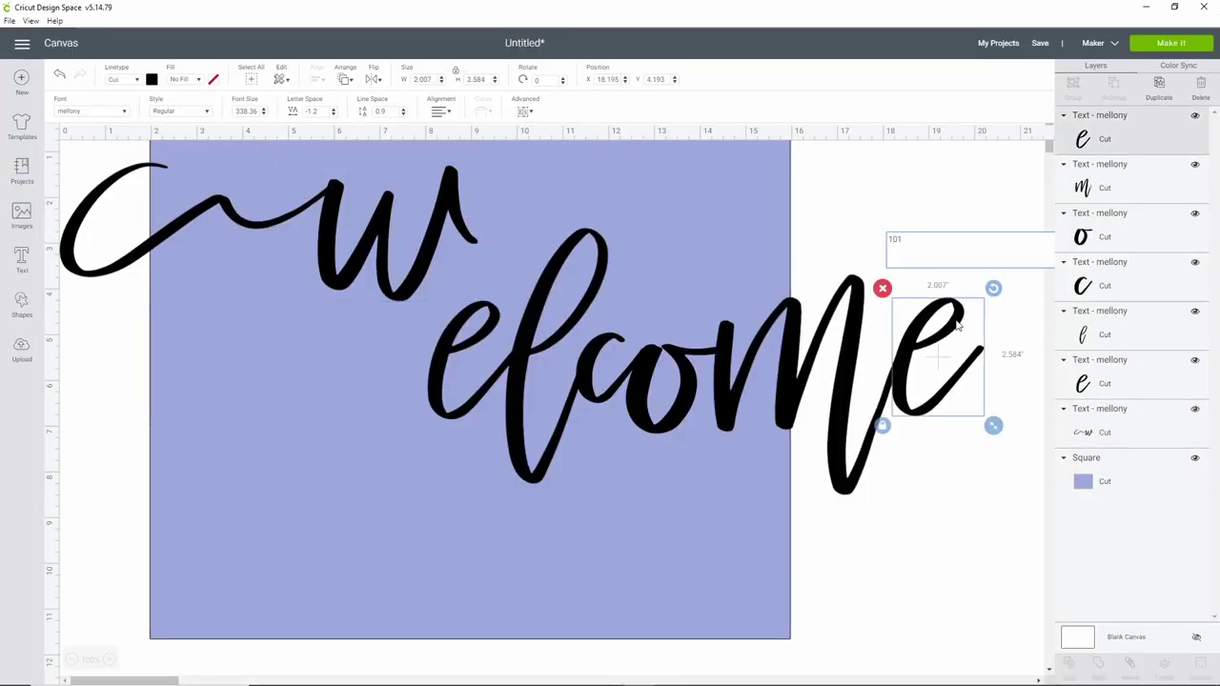
key("Delete")
key("t")
left_click(958, 326)
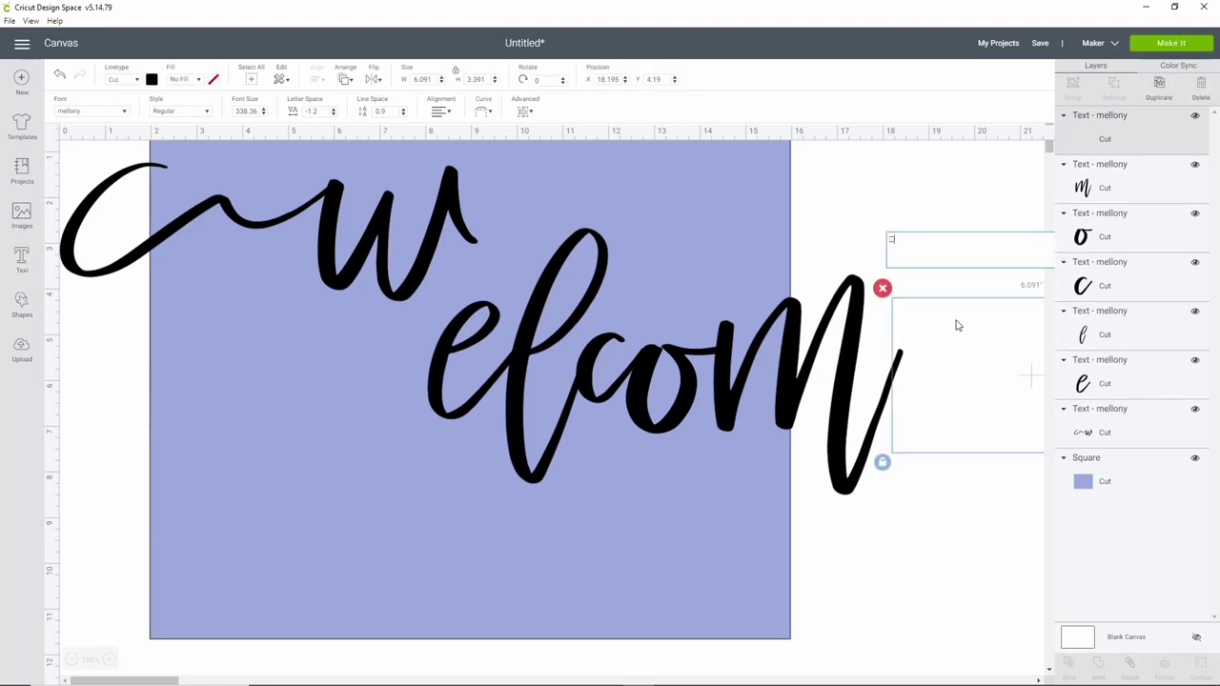
key("ctrl+v")
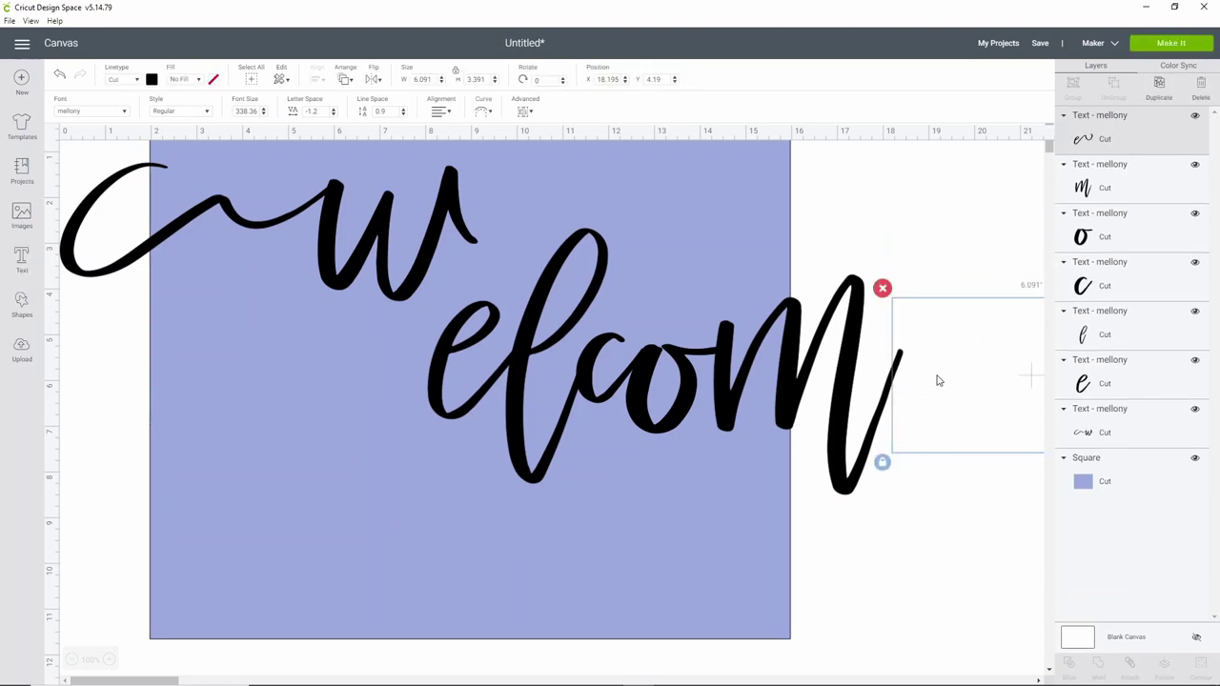
left_click_drag(938, 378, 934, 348)
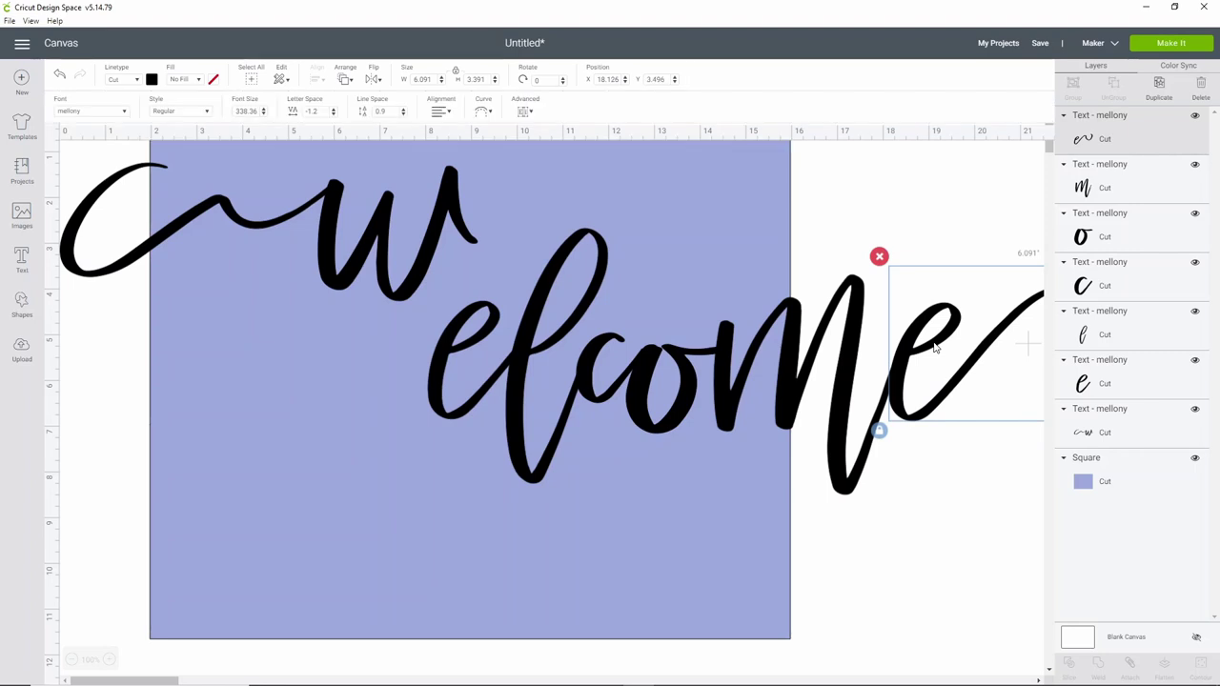
Scale all seven letters together to a width of 10 inches and move them inside the upper half of the rectangle.
left_click(1096, 186, "shift")
left_click(1101, 234, "shift")
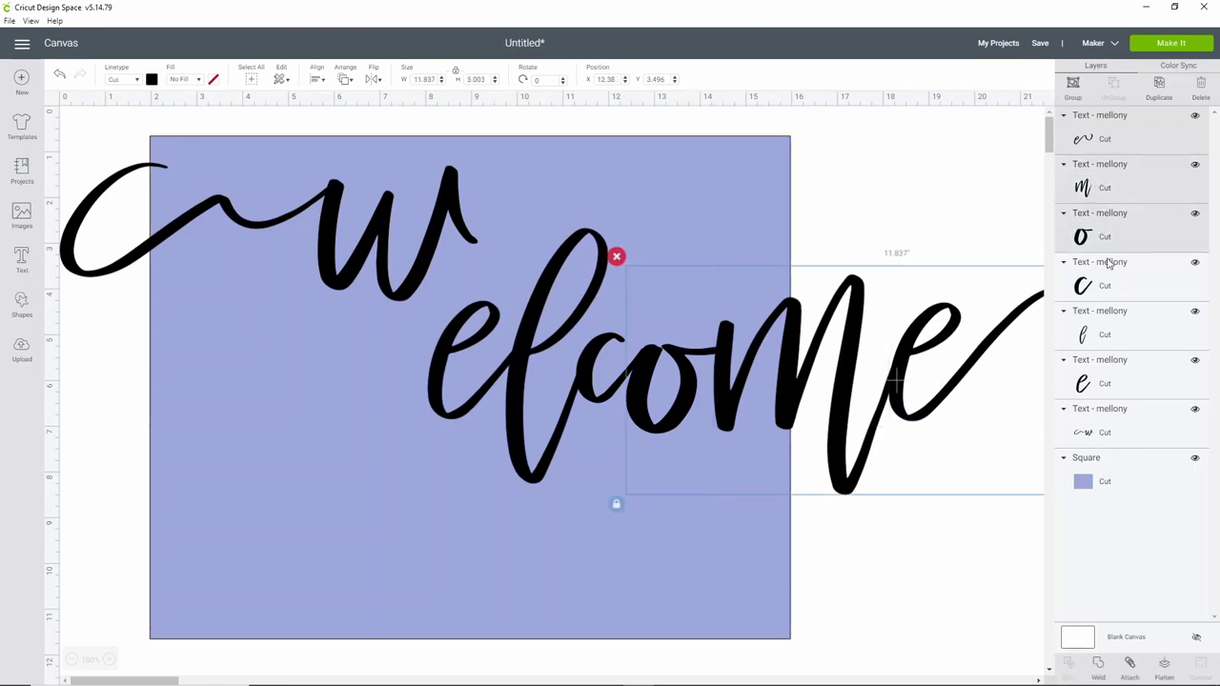
left_click(1104, 284, "shift")
left_click(1105, 333, "shift")
left_click(1111, 378, "shift")
left_click(1101, 431, "shift")
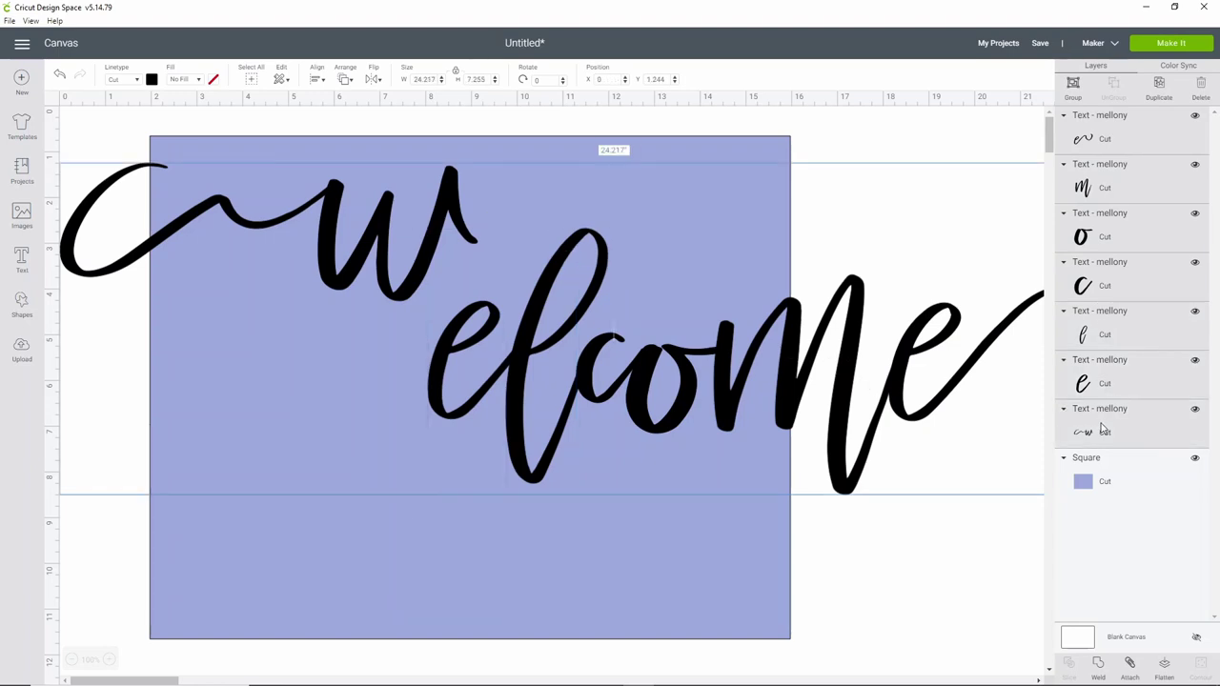
left_click(434, 79)
key("Return")
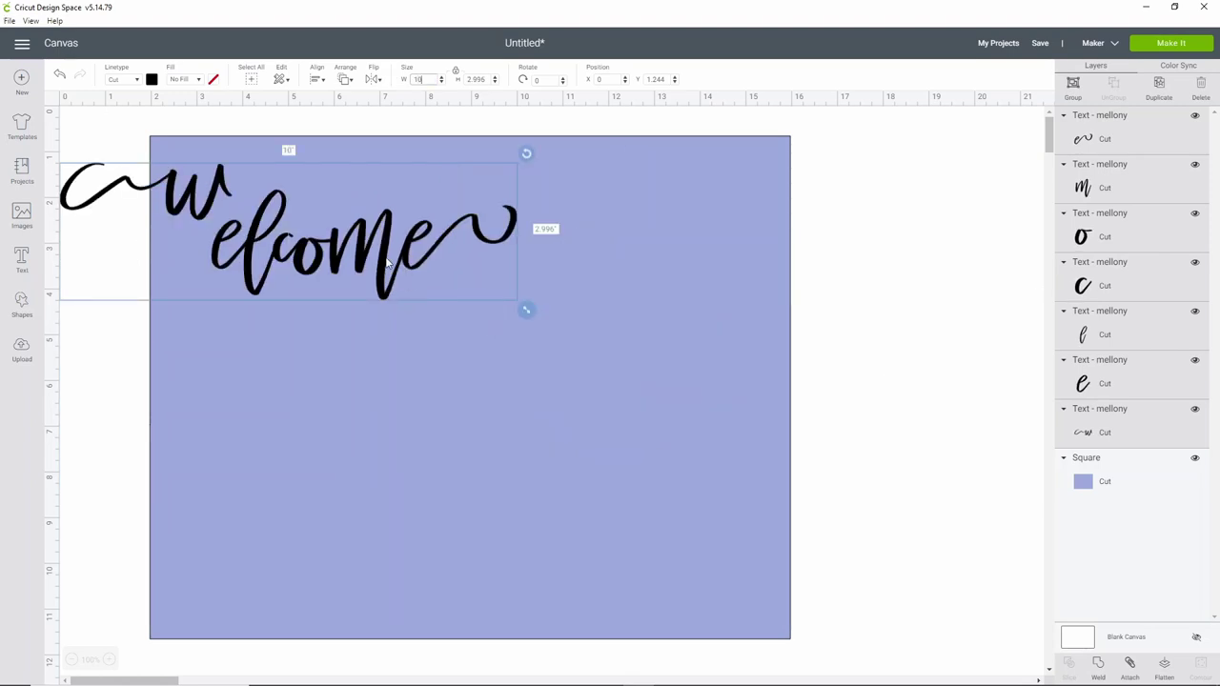
left_click_drag(387, 262, 566, 321)
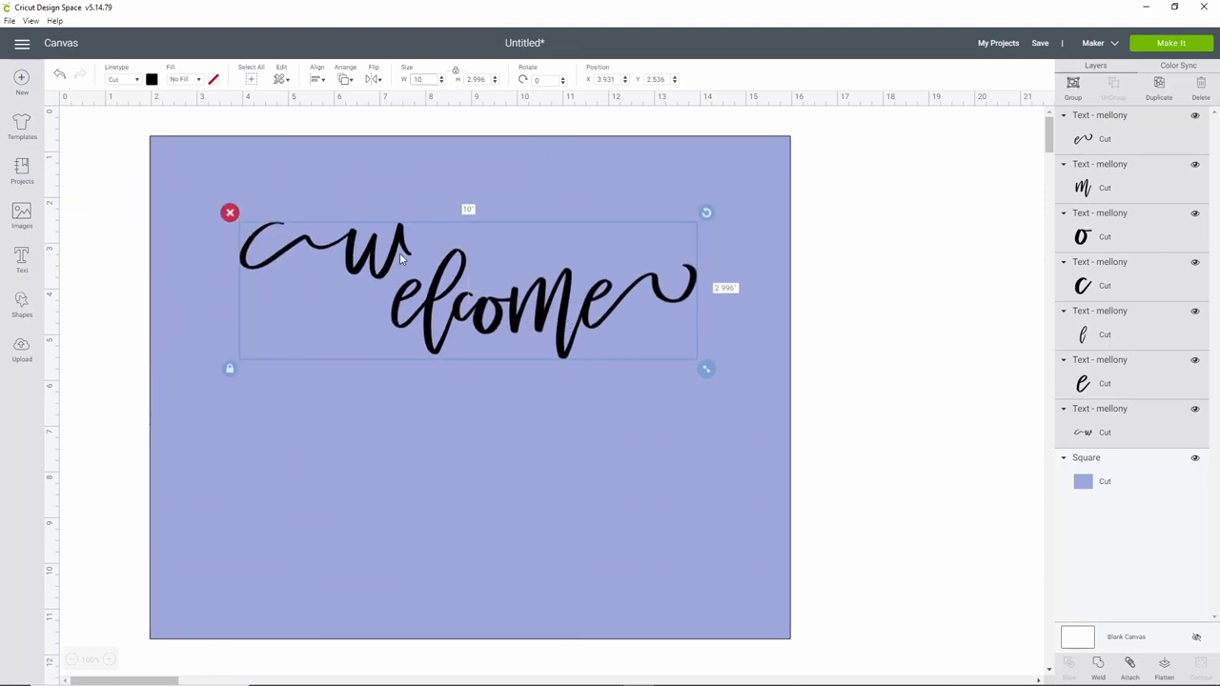
left_click(120, 259)
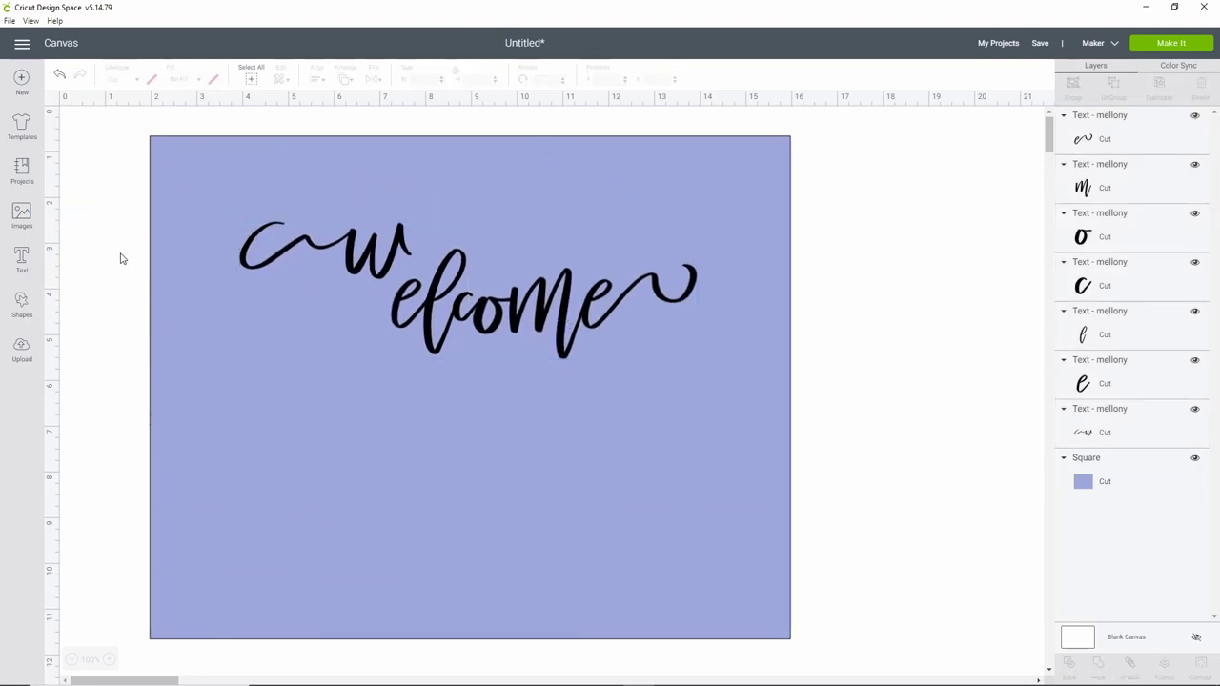
Move the swash w against the first e and weld all seven letters into one shape.
left_click_drag(402, 245, 386, 291)
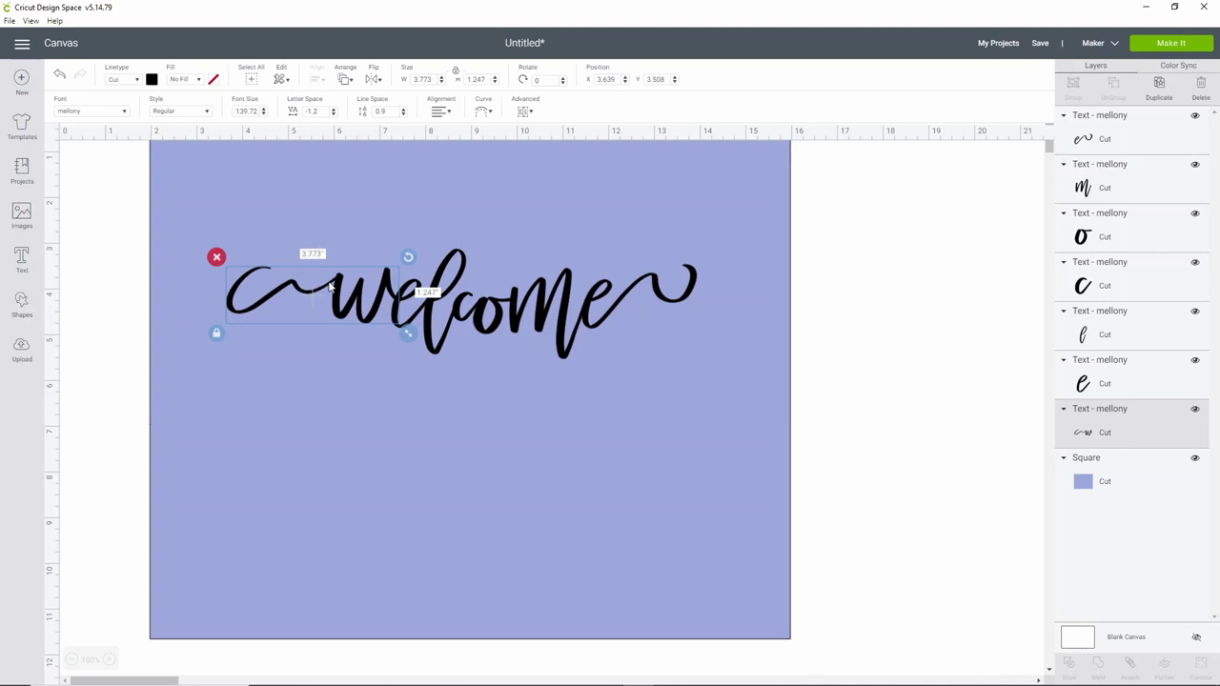
left_click(1120, 381, "shift")
left_click(1106, 334, "shift")
left_click(1096, 284, "shift")
left_click(1092, 235, "shift")
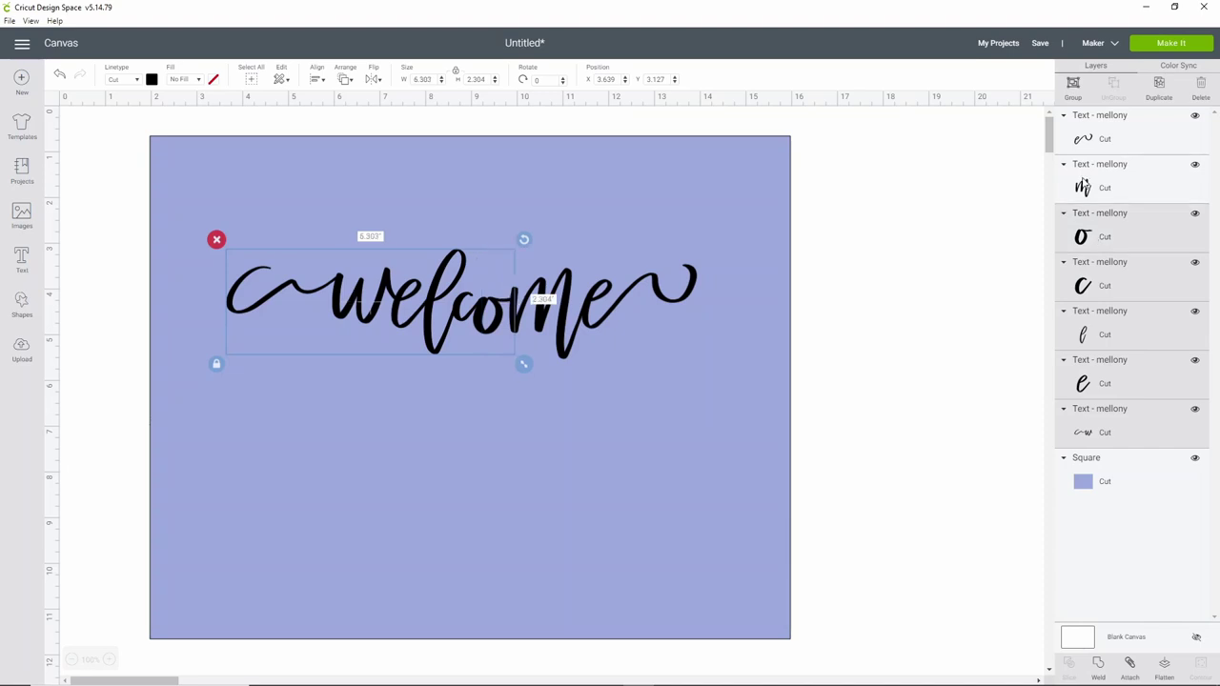
left_click(1084, 186, "shift")
left_click(1087, 139, "shift")
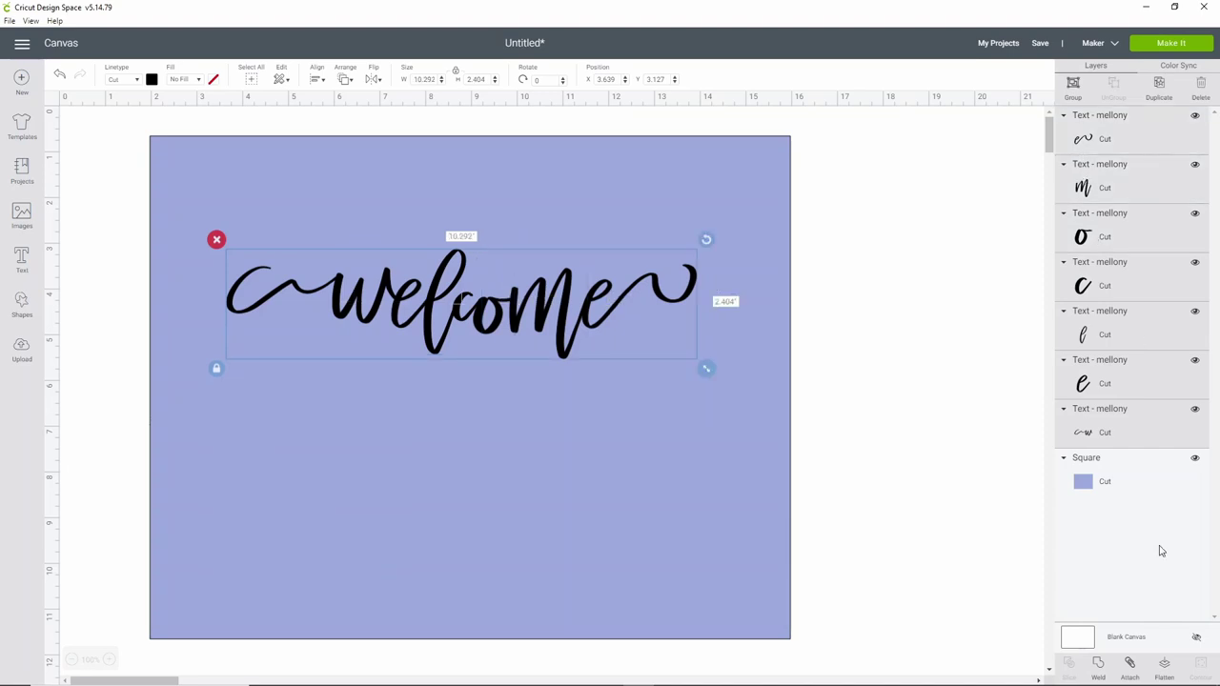
left_click(1100, 666)
Set the welded welcome shape's width to 11.5 inches and center it horizontally near the rectangle's upper edge.
left_click(482, 312)
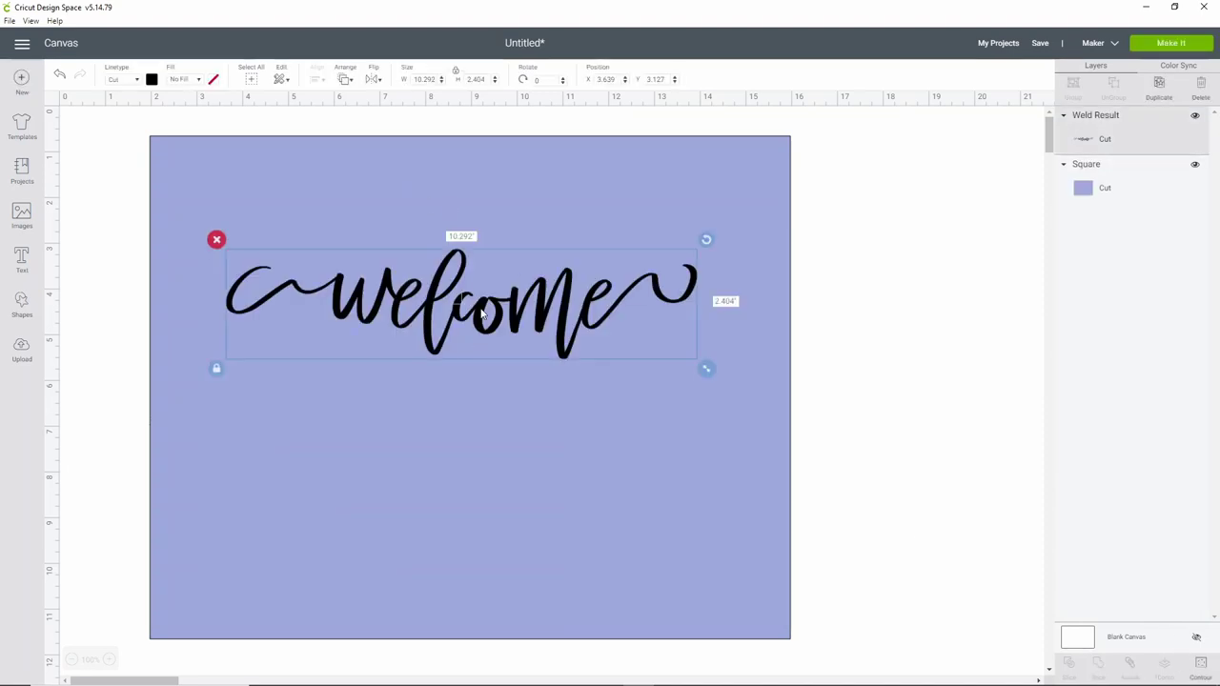
left_click_drag(481, 313, 428, 309)
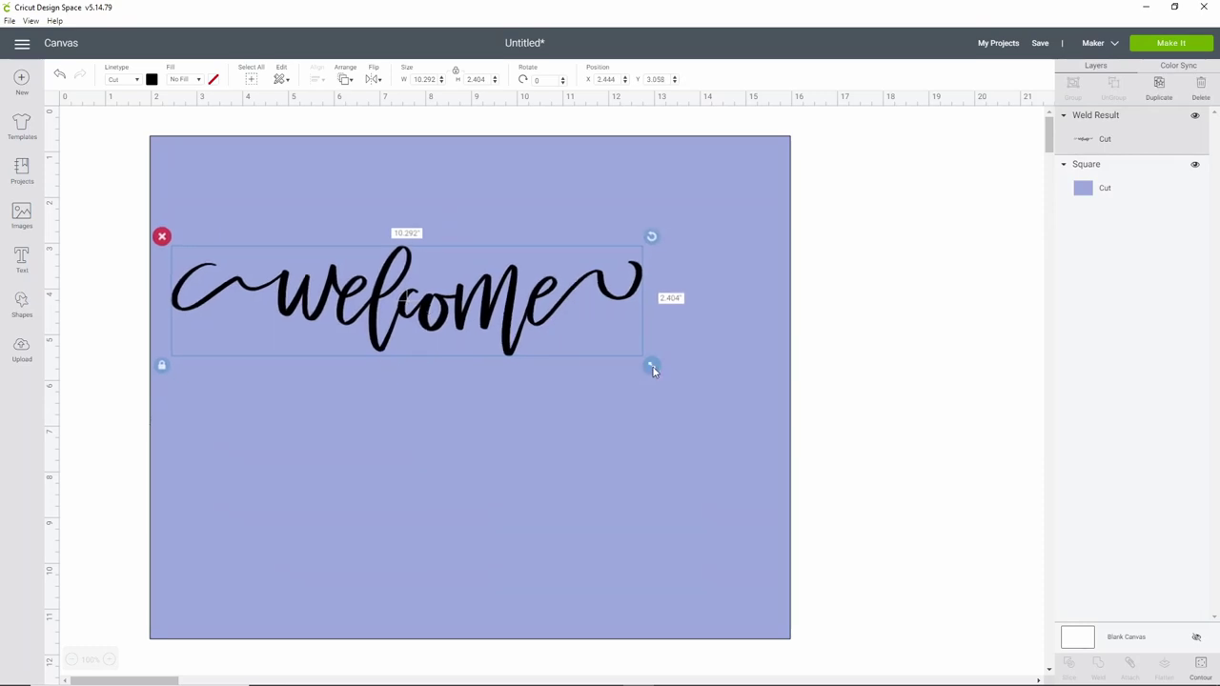
left_click_drag(652, 368, 711, 407)
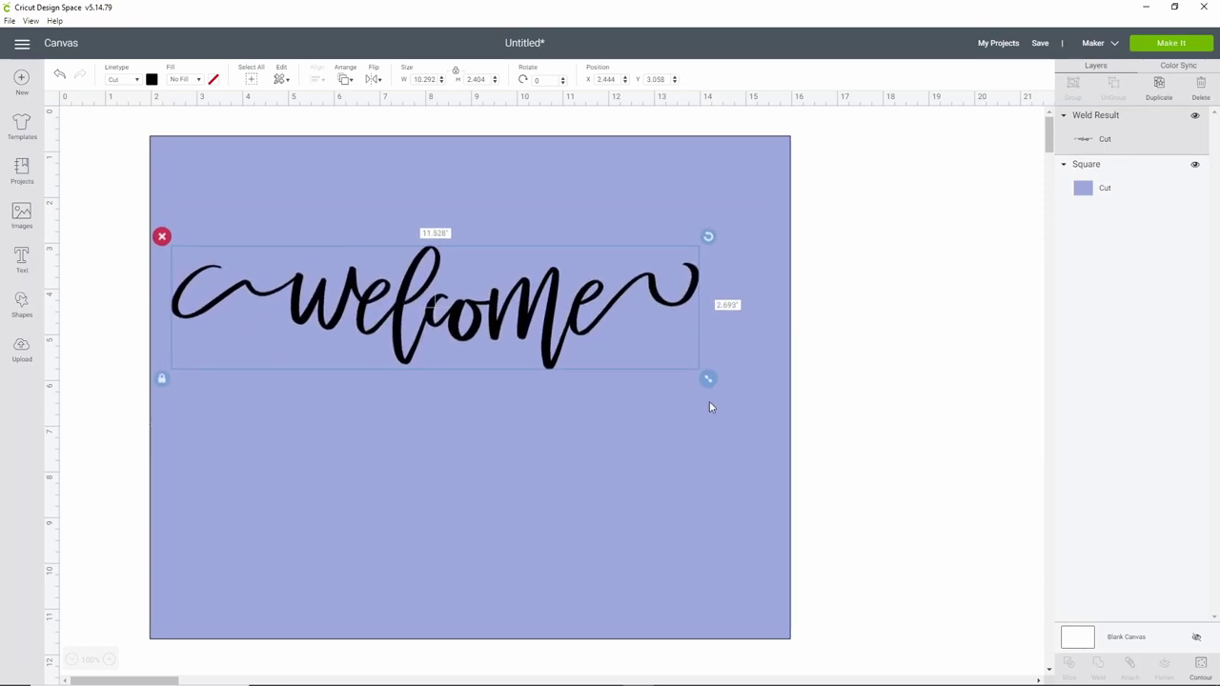
left_click(416, 80)
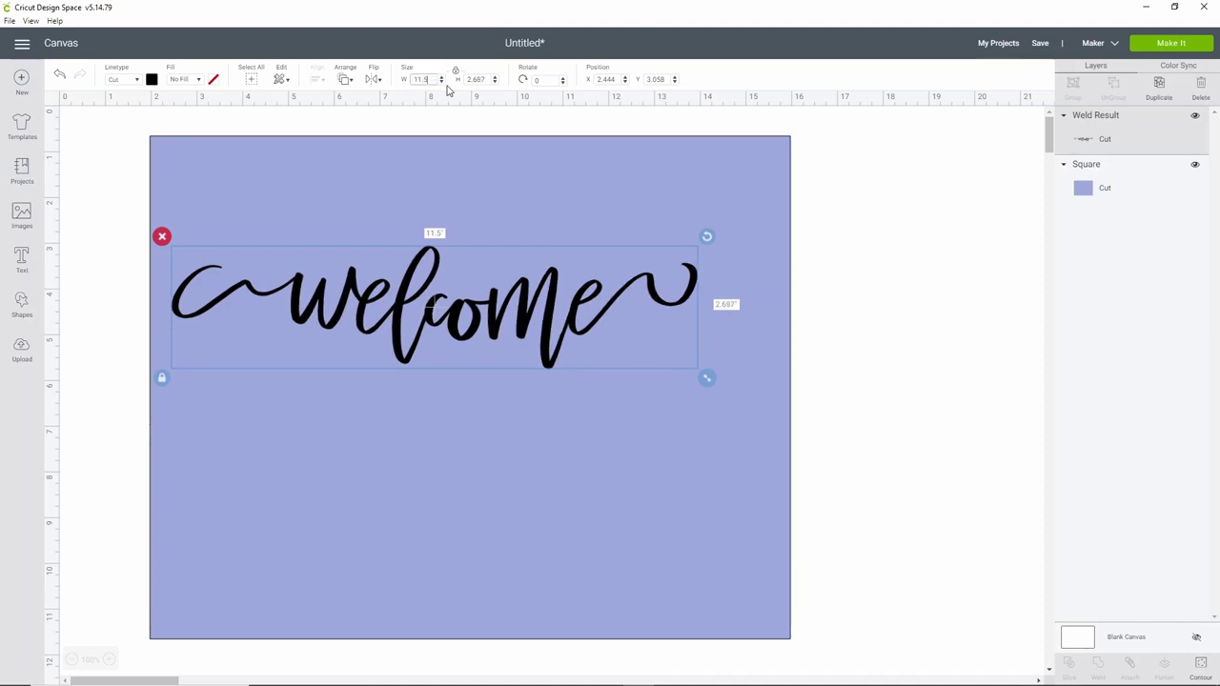
left_click_drag(522, 324, 560, 275)
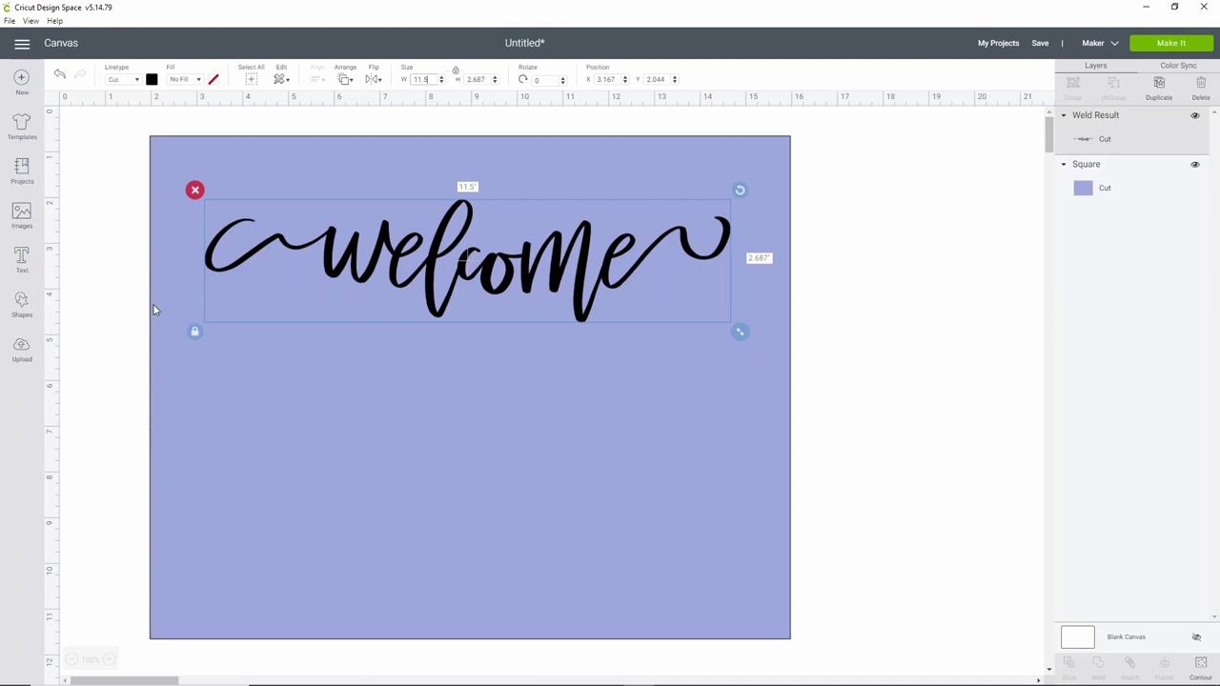
Add a new text object with the couple's first names joined by an ampersand below the welcome shape.
left_click(128, 316)
left_click(33, 270)
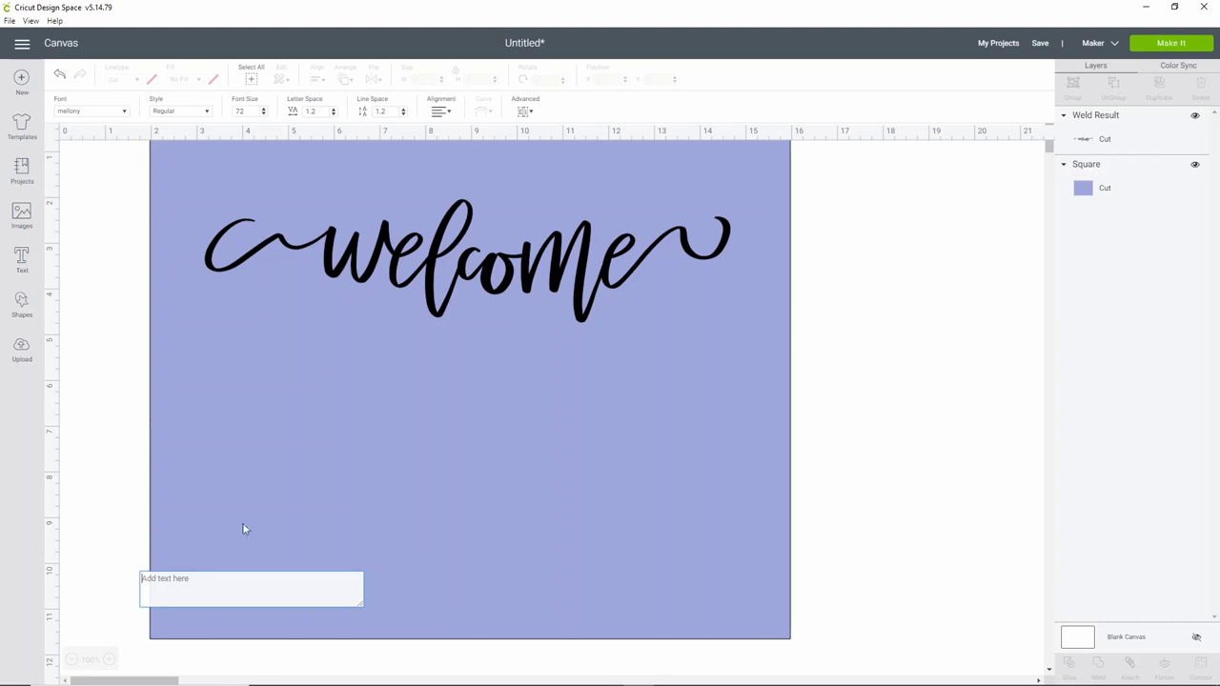
type("Corinne")
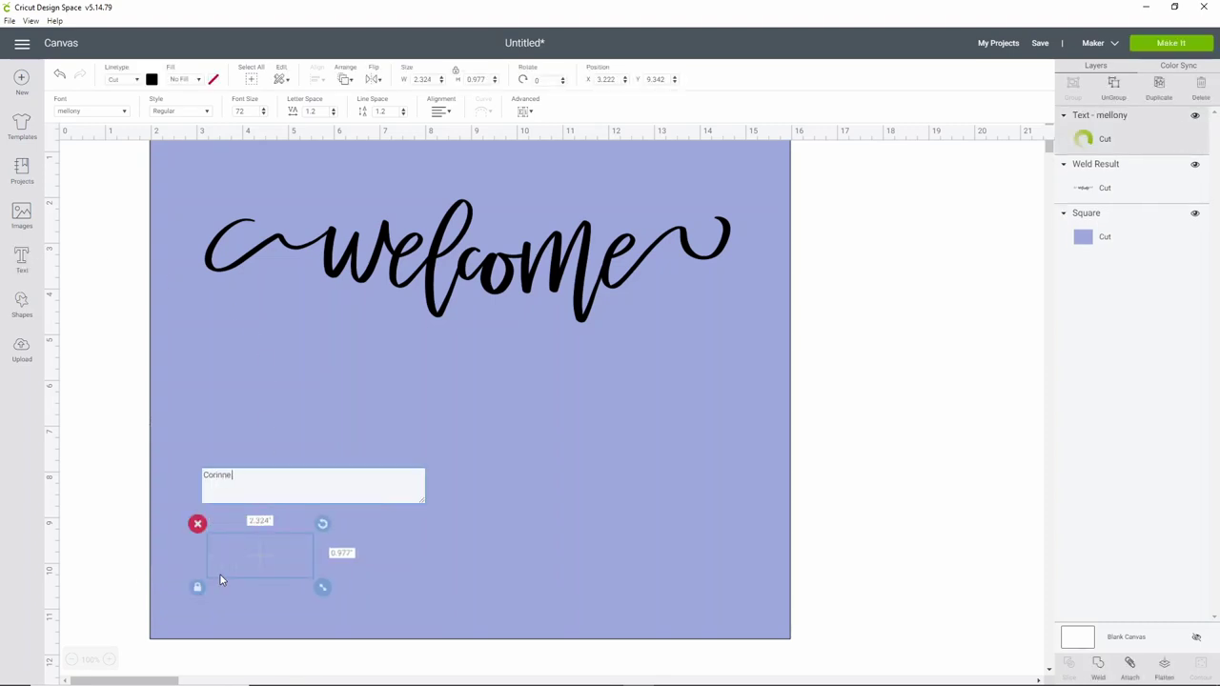
type(" & Brian")
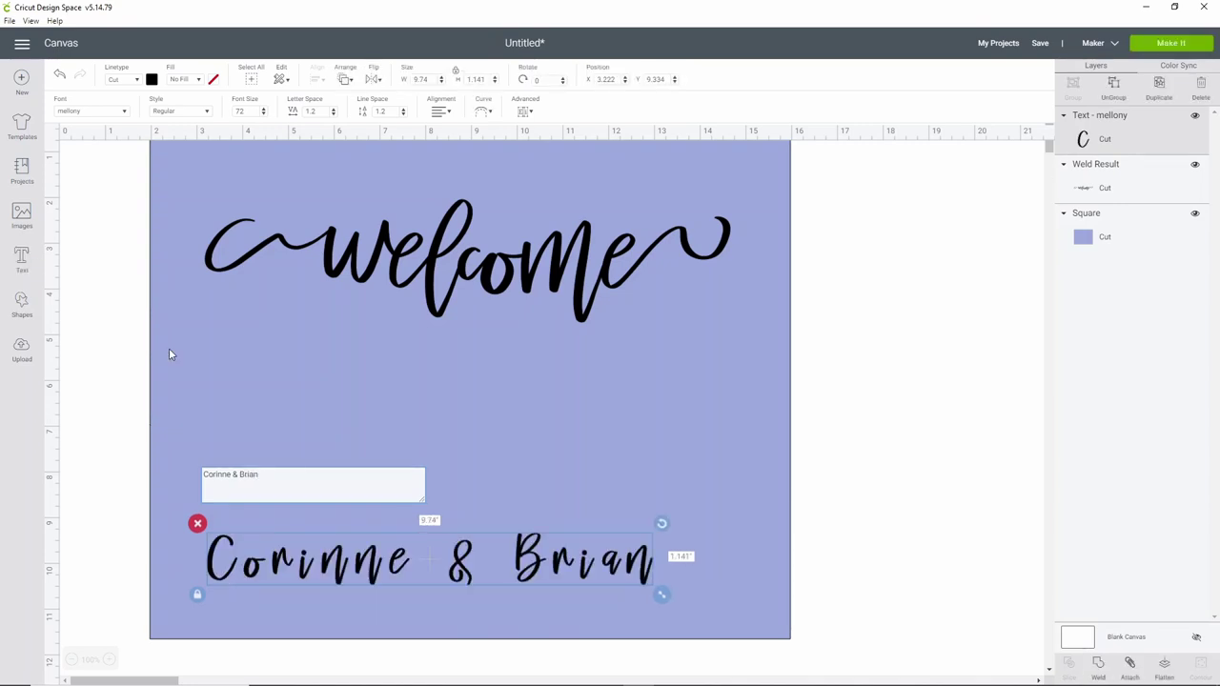
Set the couple's names text in the DK Lemon Yellow Sun font and move it up directly beneath the welcome shape.
left_click(128, 111)
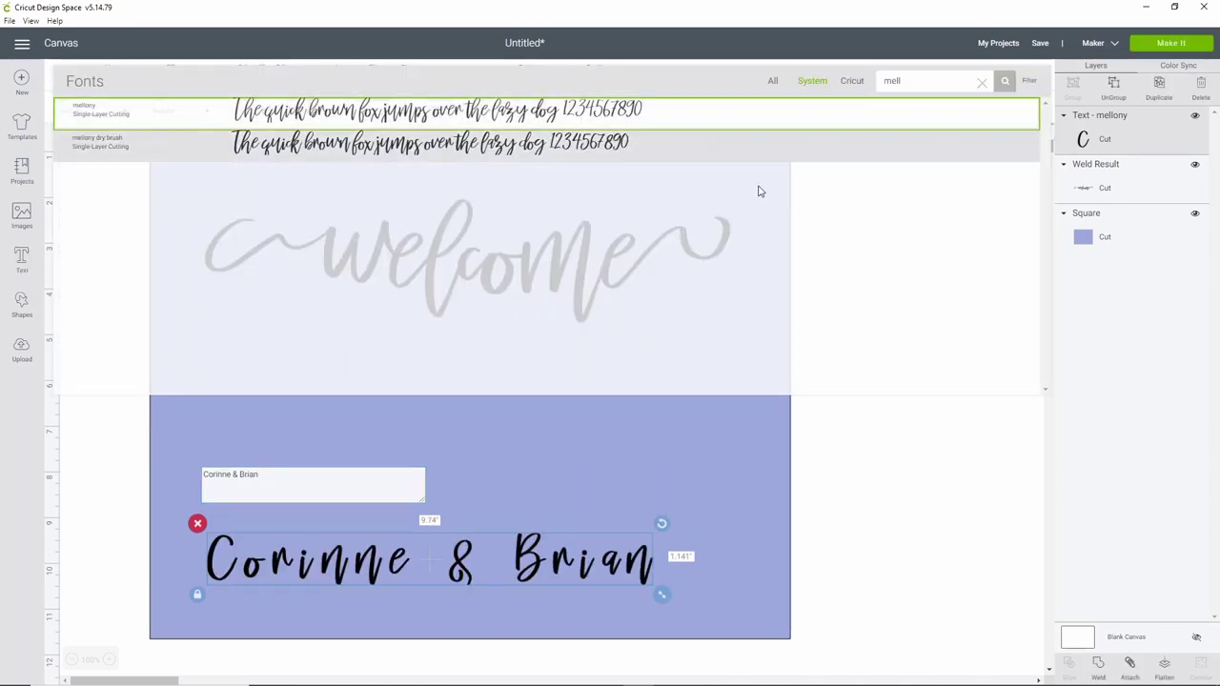
left_click(982, 82)
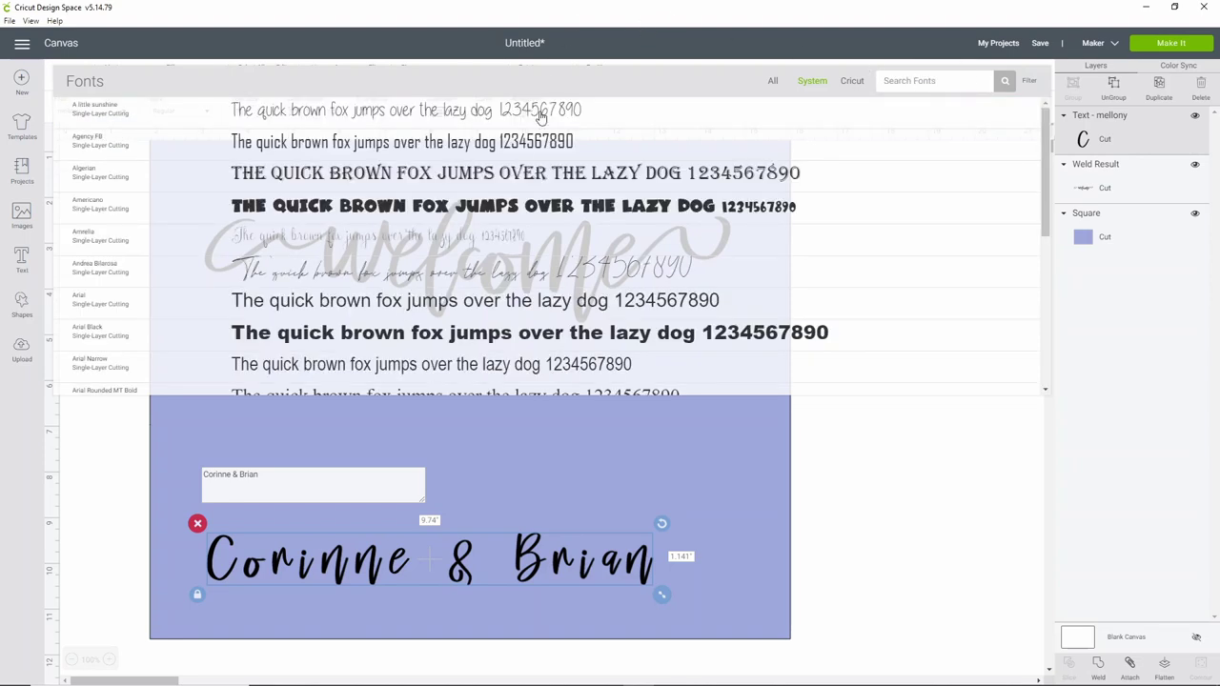
scroll(525, 162, "down", 2)
scroll(519, 181, "down", 5)
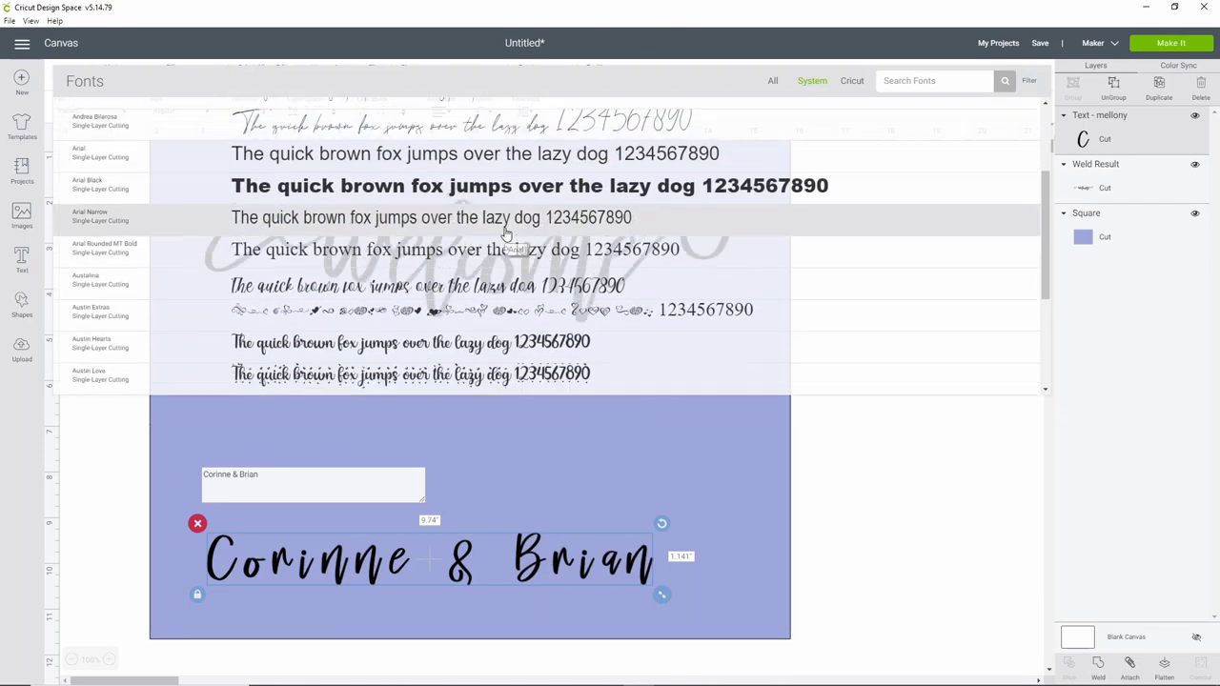
scroll(506, 235, "down", 10)
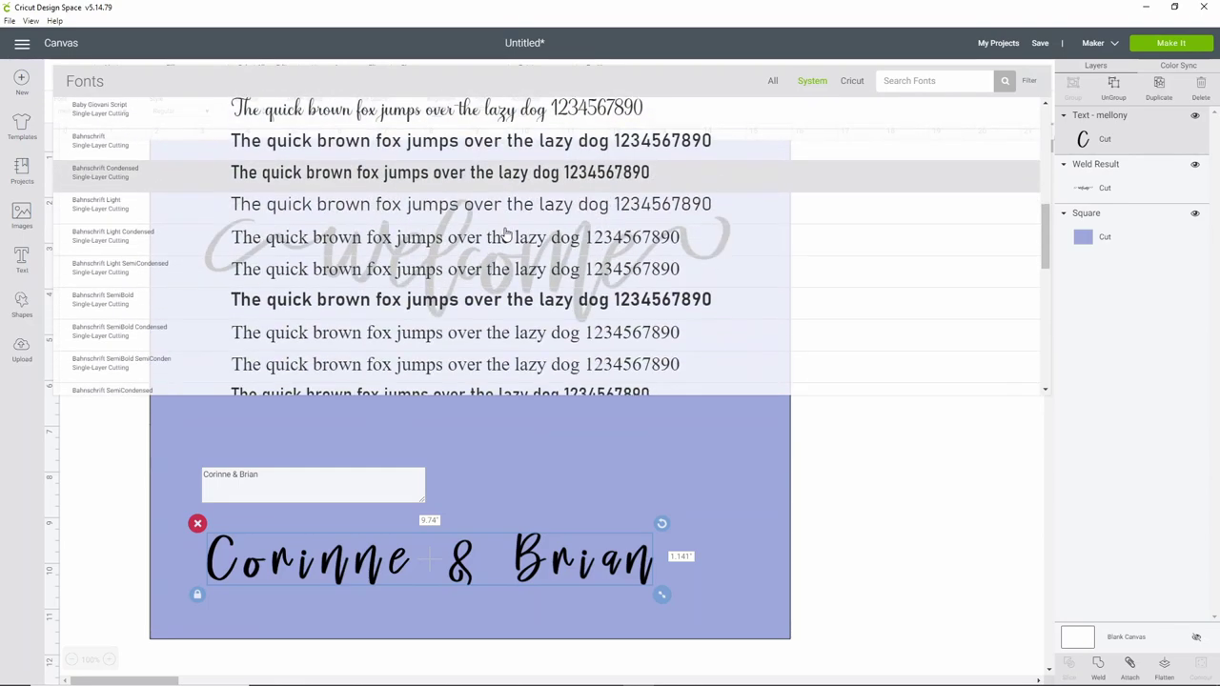
scroll(445, 240, "down", 8)
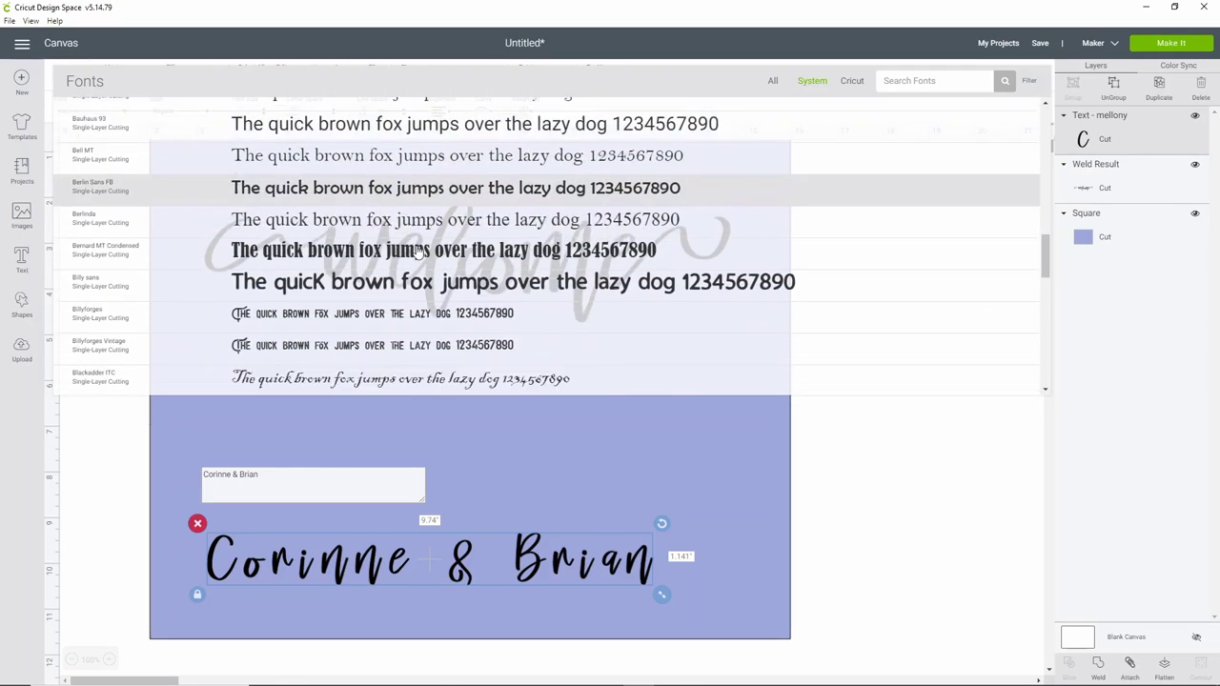
scroll(416, 251, "down", 5)
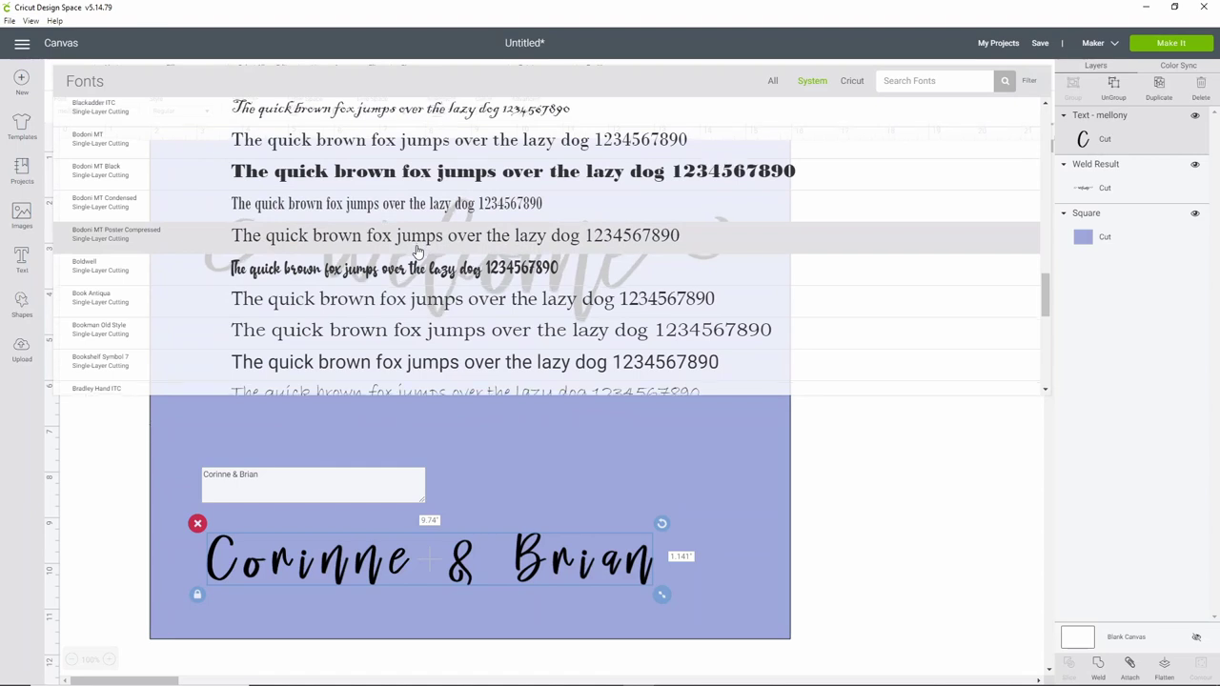
scroll(417, 251, "down", 12)
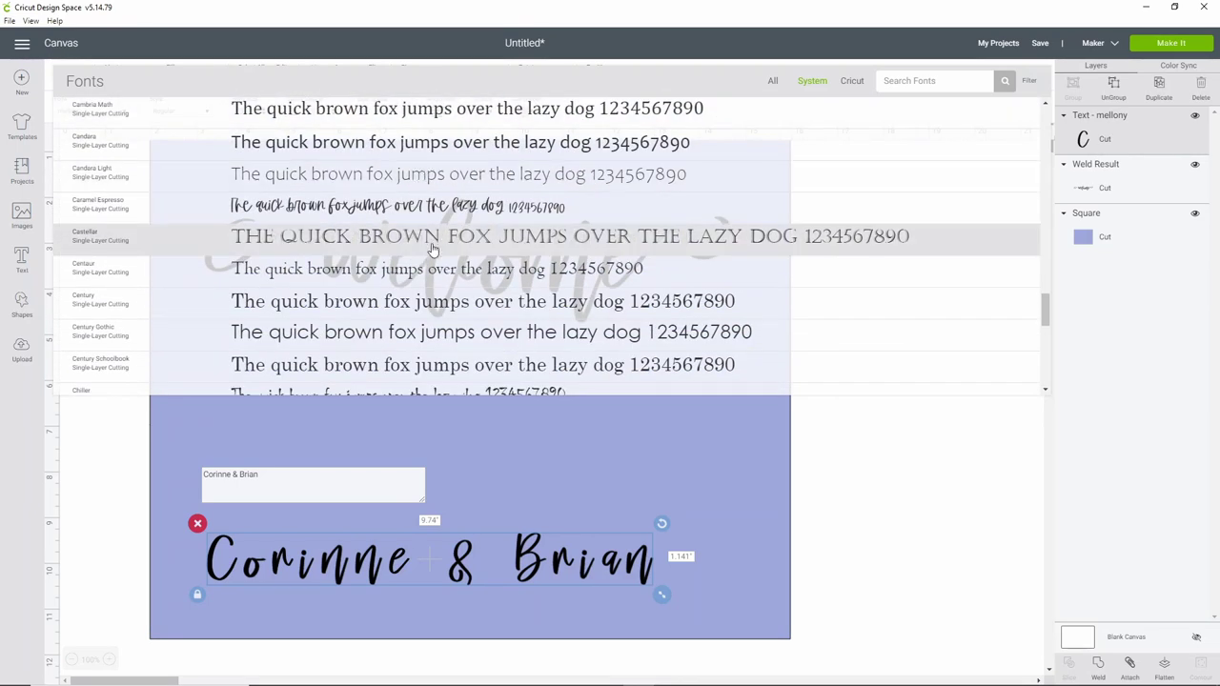
scroll(424, 249, "down", 2)
scroll(432, 249, "down", 4)
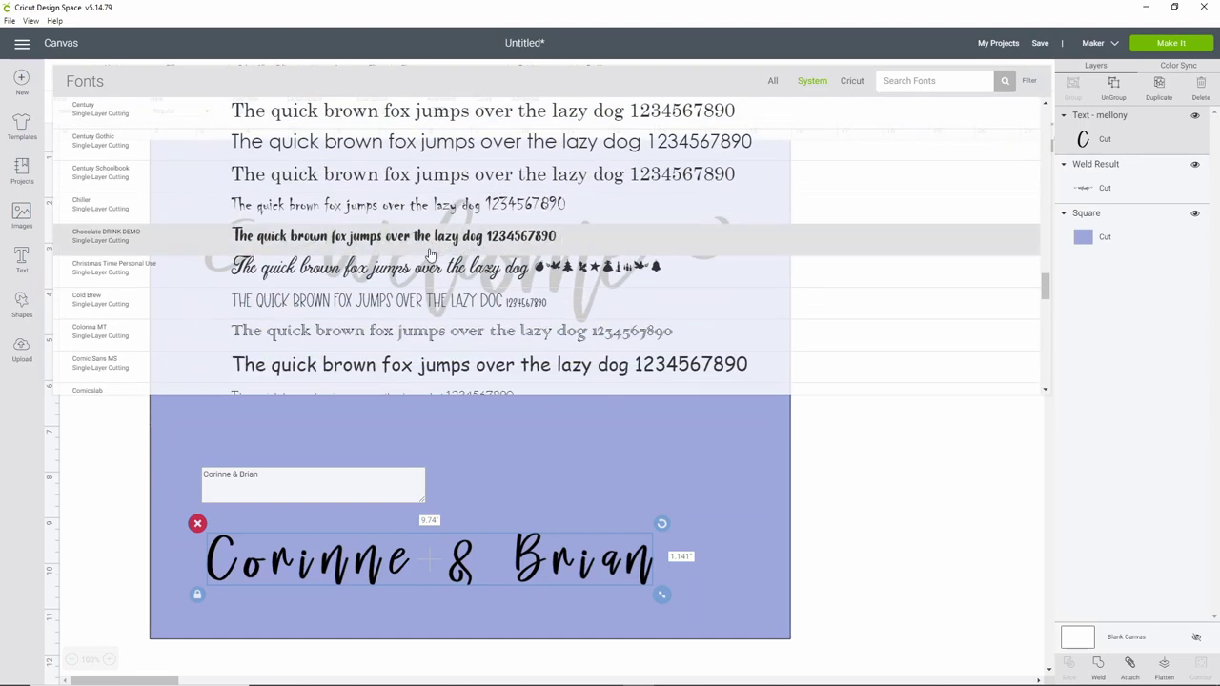
scroll(402, 255, "down", 8)
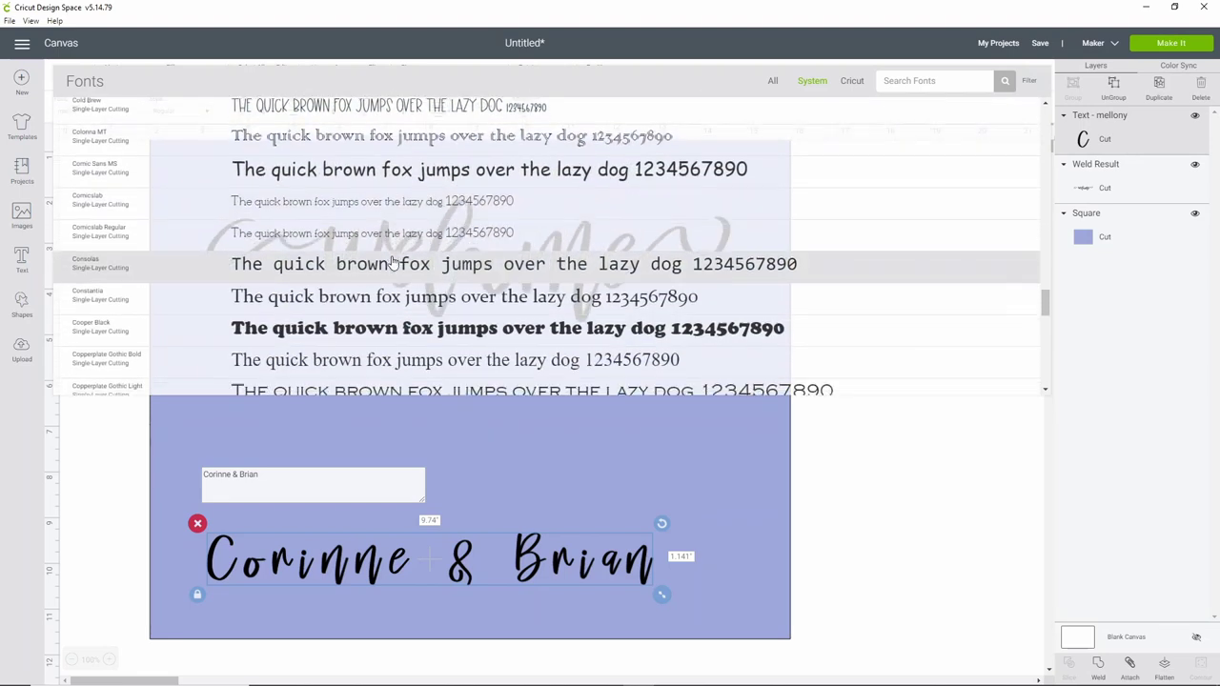
scroll(393, 261, "down", 6)
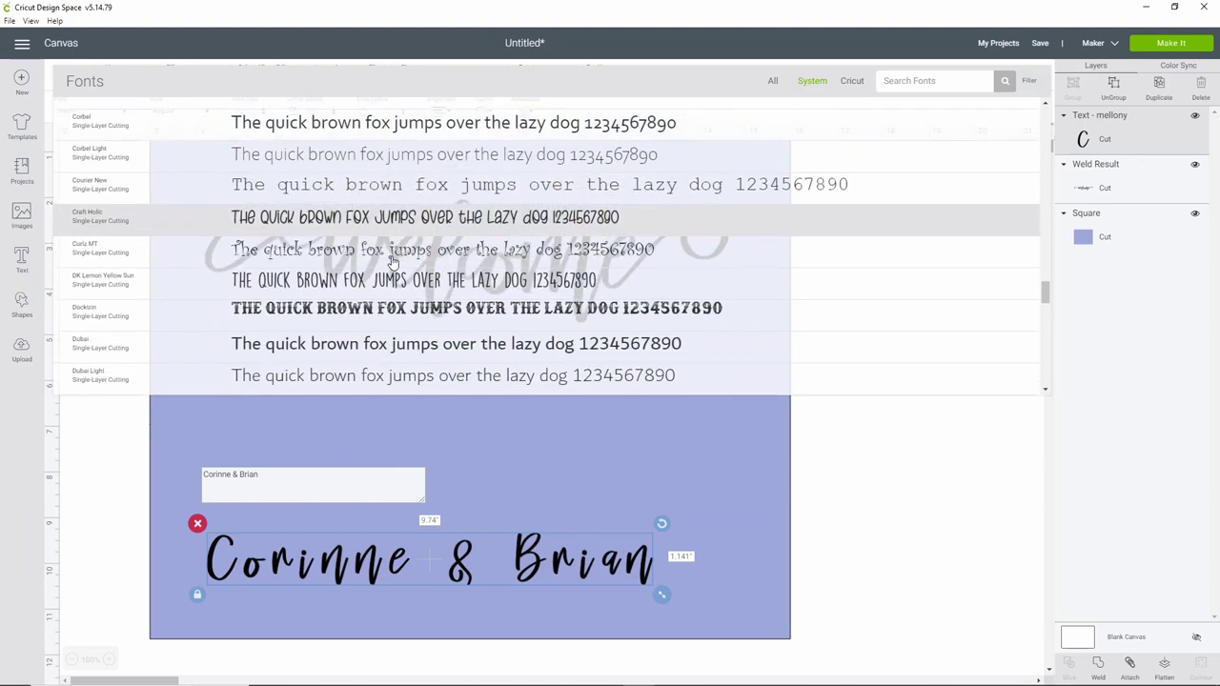
left_click(390, 268)
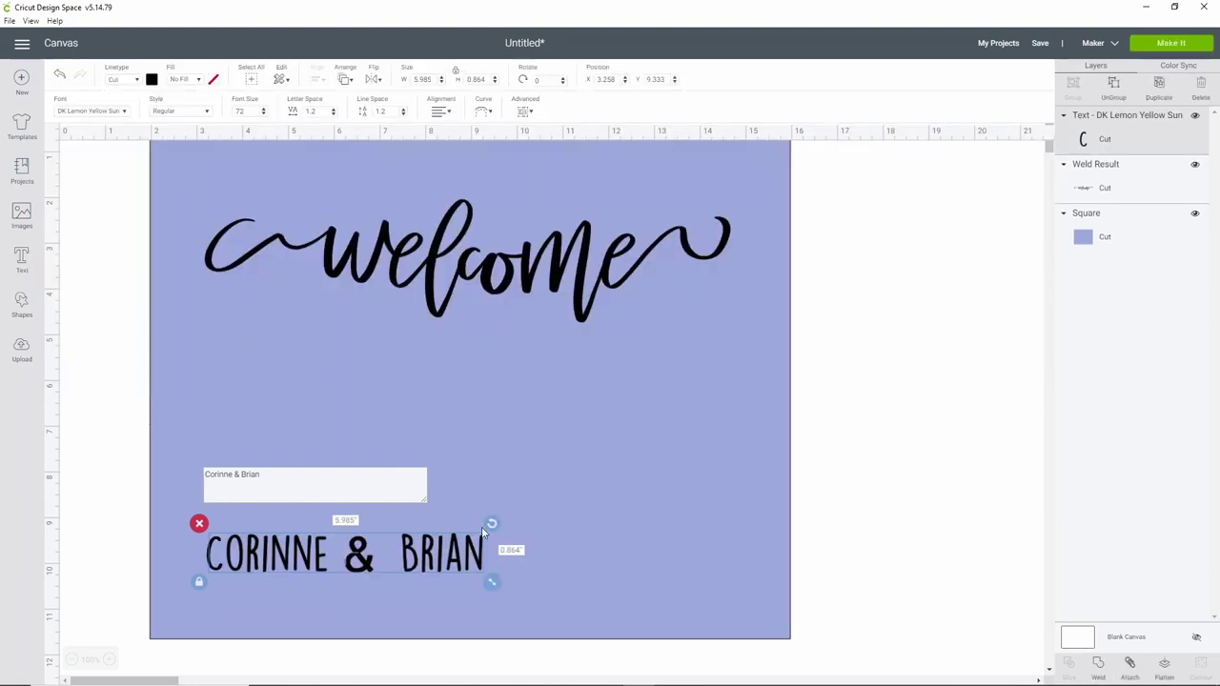
left_click_drag(462, 563, 544, 366)
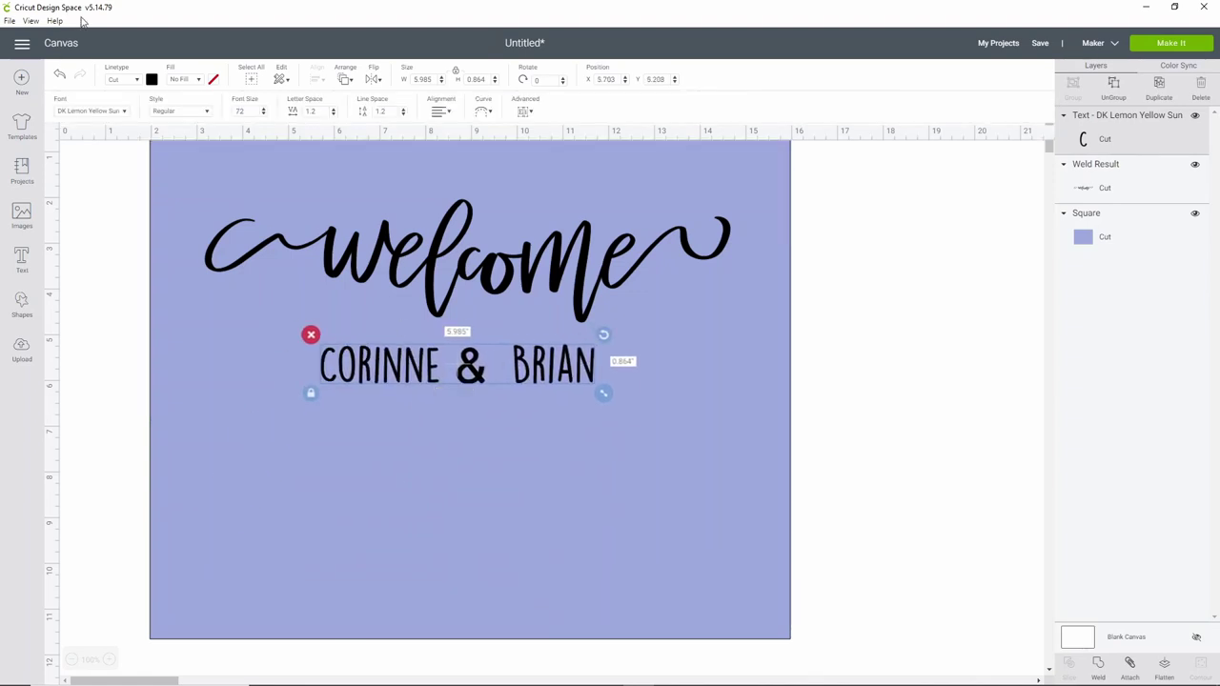
Change the names text to the Candara Light font and place it slightly lower beneath the welcome shape.
left_click(117, 111)
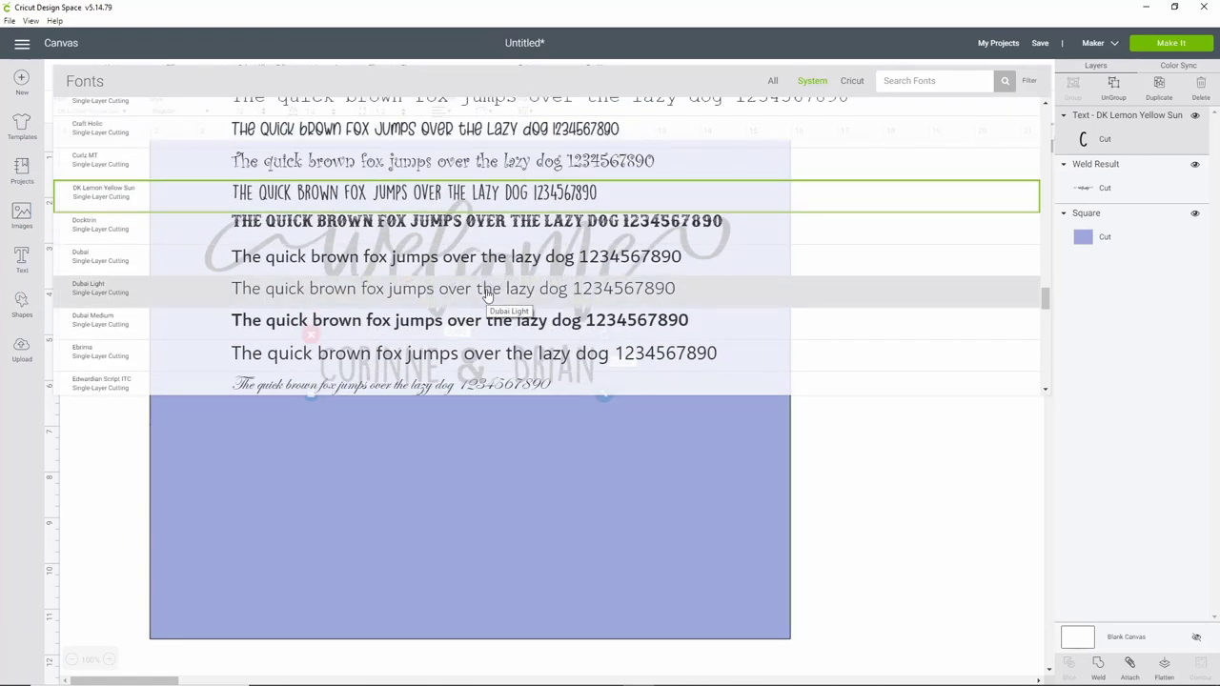
scroll(486, 296, "down", 5)
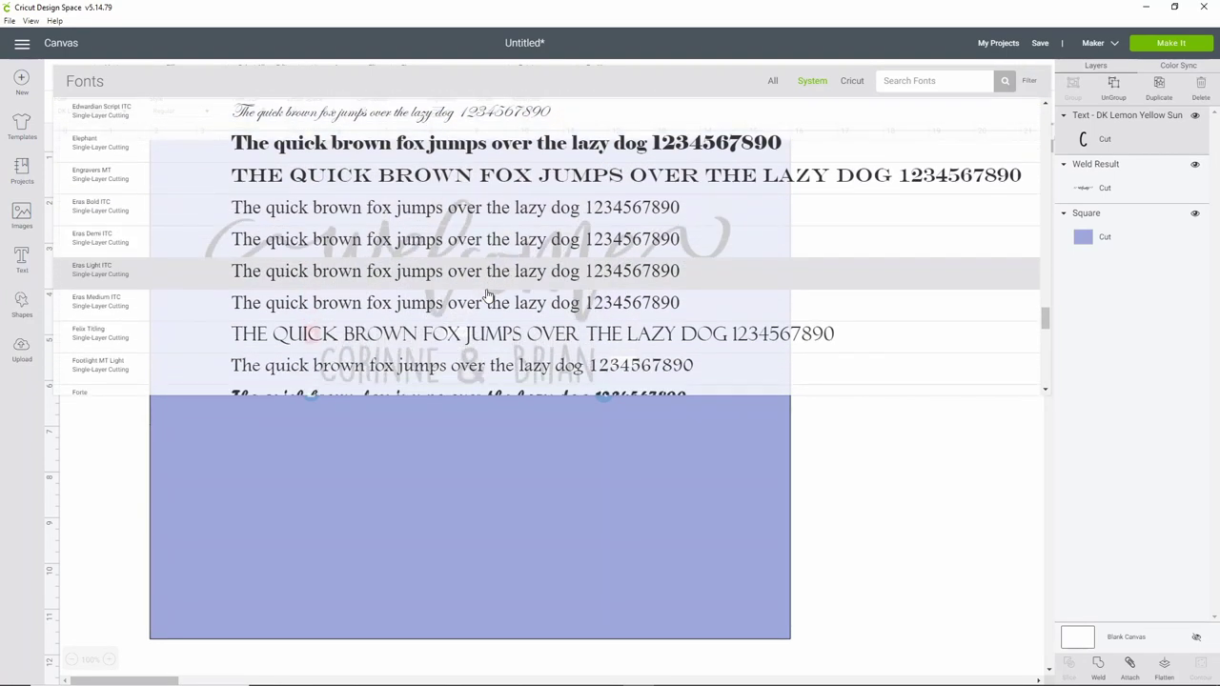
scroll(486, 296, "down", 5)
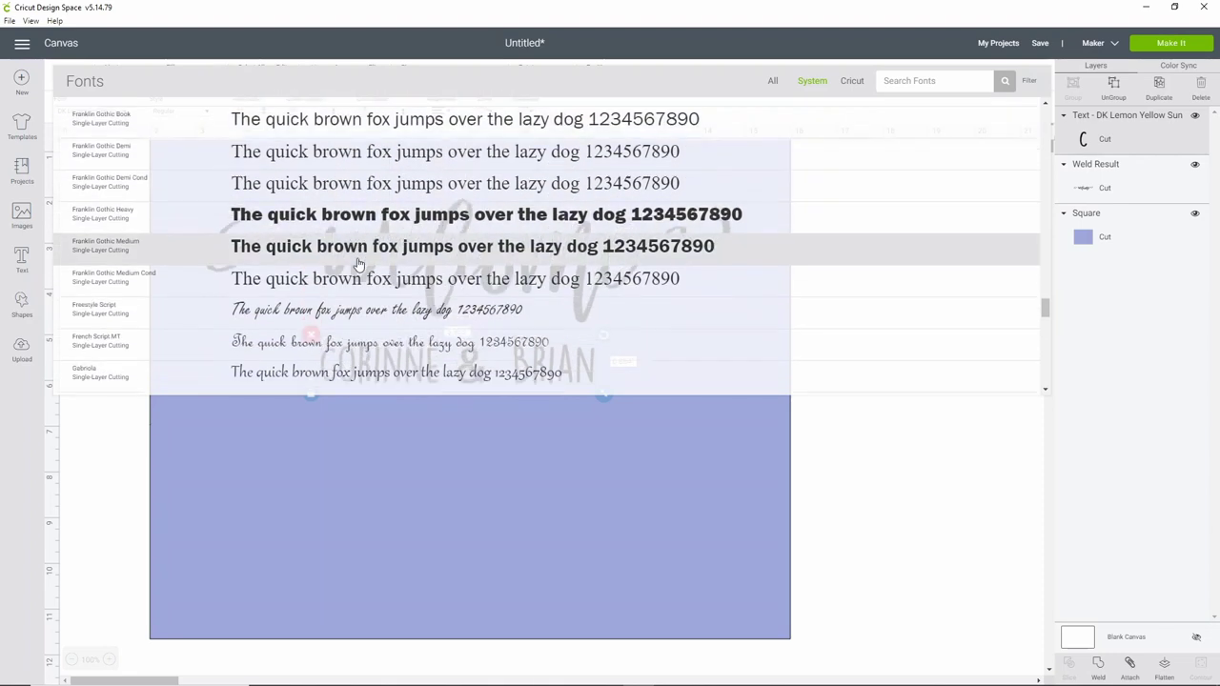
scroll(360, 264, "down", 5)
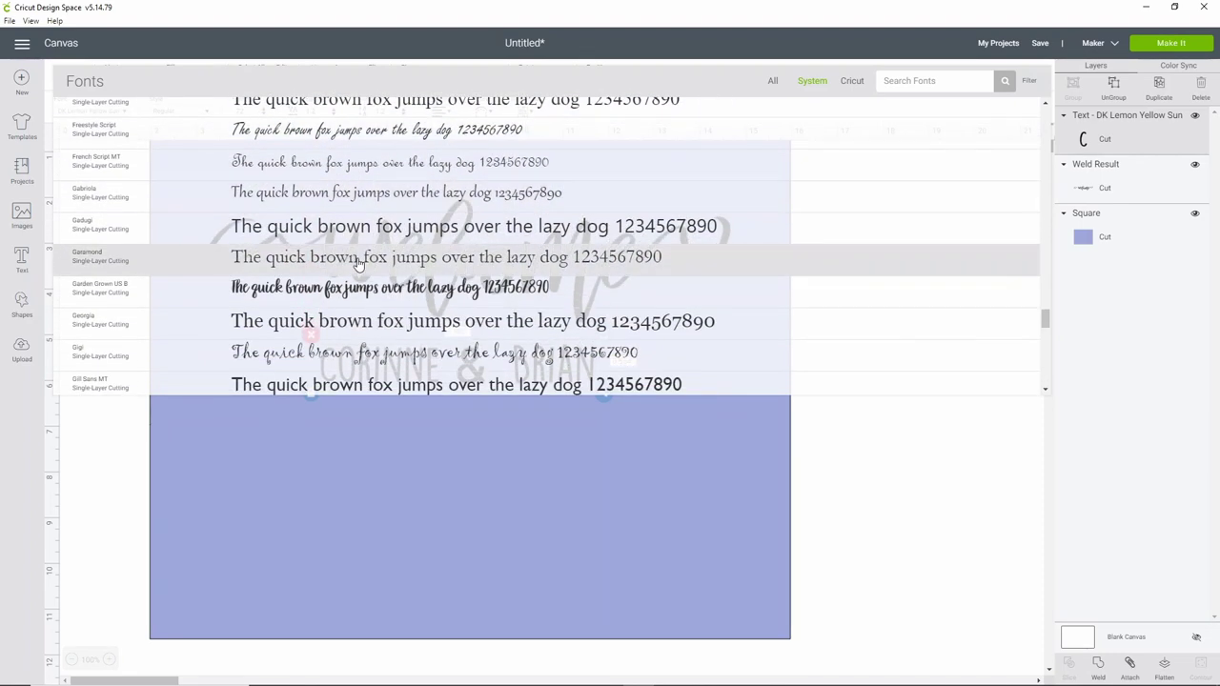
scroll(359, 264, "down", 5)
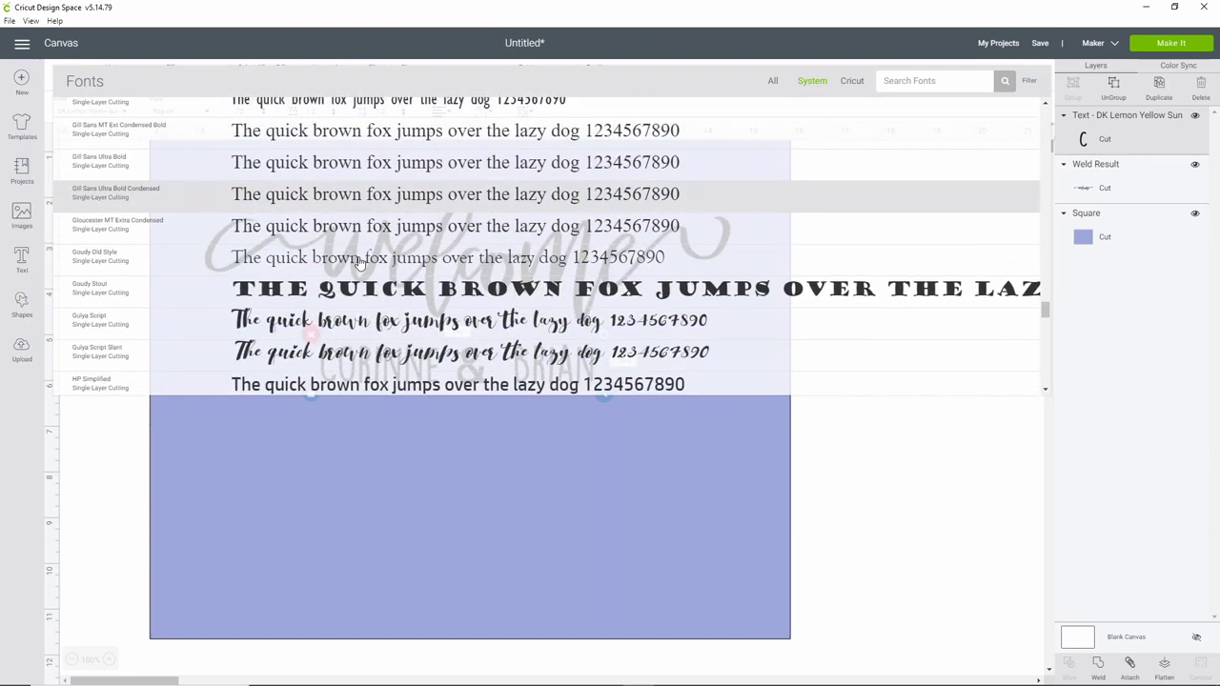
scroll(360, 264, "down", 5)
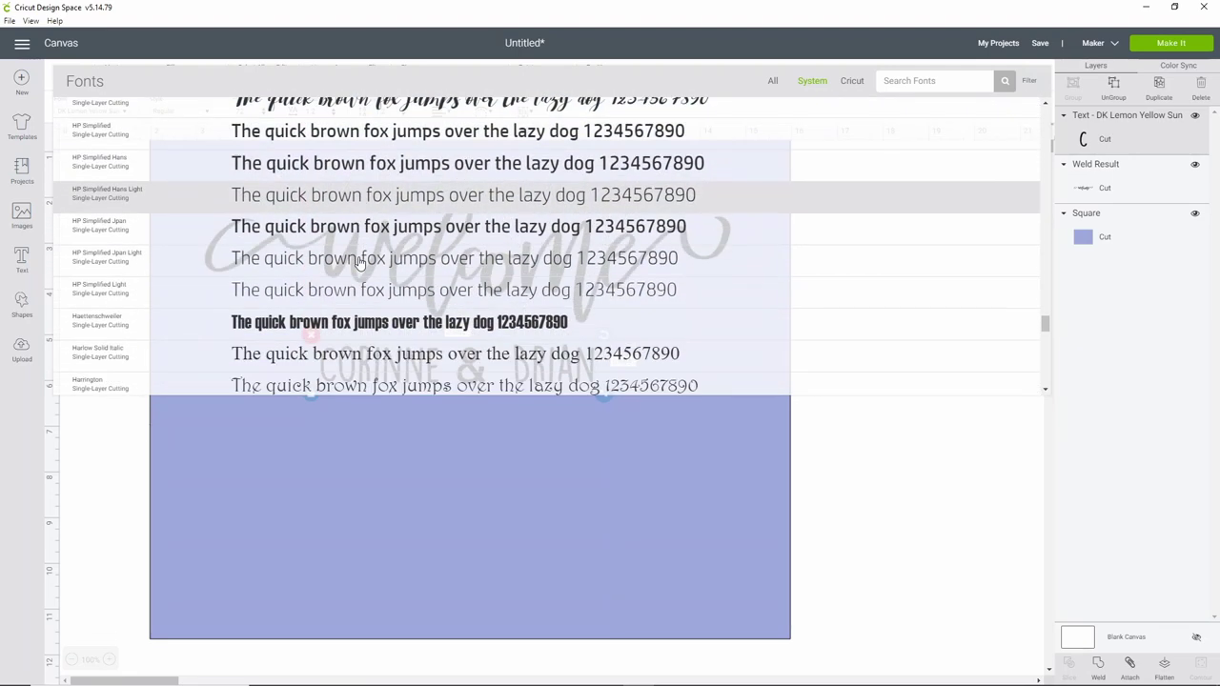
scroll(359, 264, "down", 3)
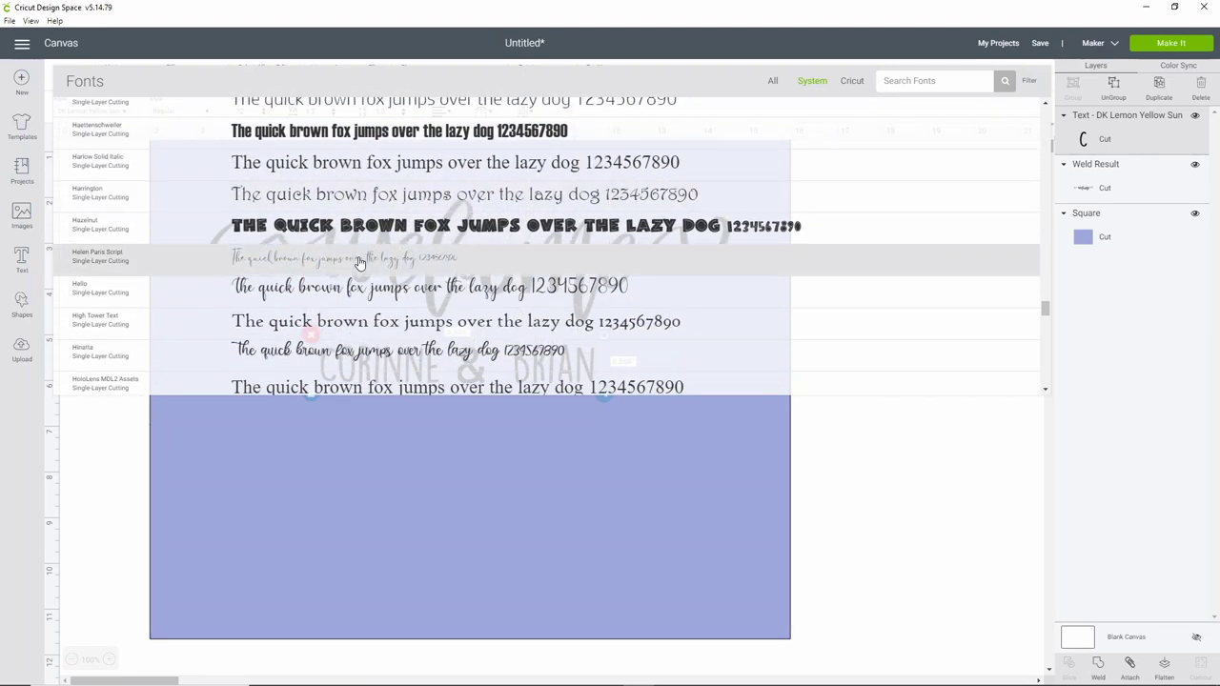
scroll(359, 264, "down", 2)
scroll(359, 264, "down", 2)
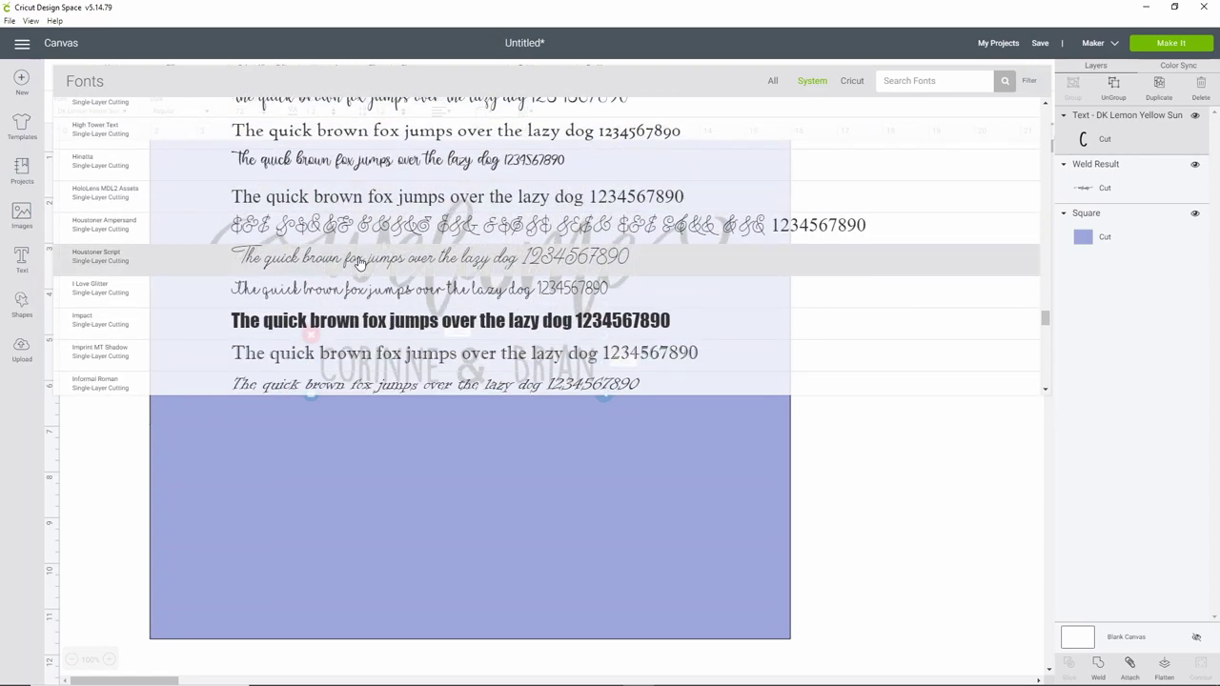
scroll(360, 264, "down", 2)
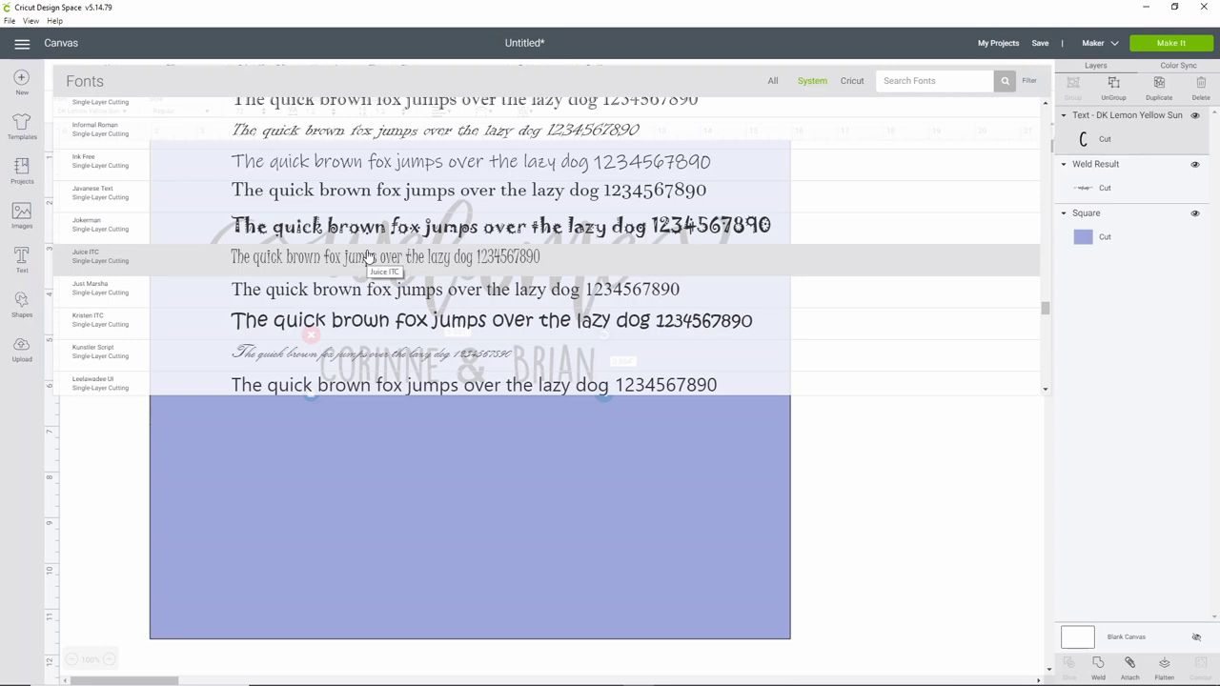
scroll(369, 255, "down", 2)
scroll(369, 255, "down", 4)
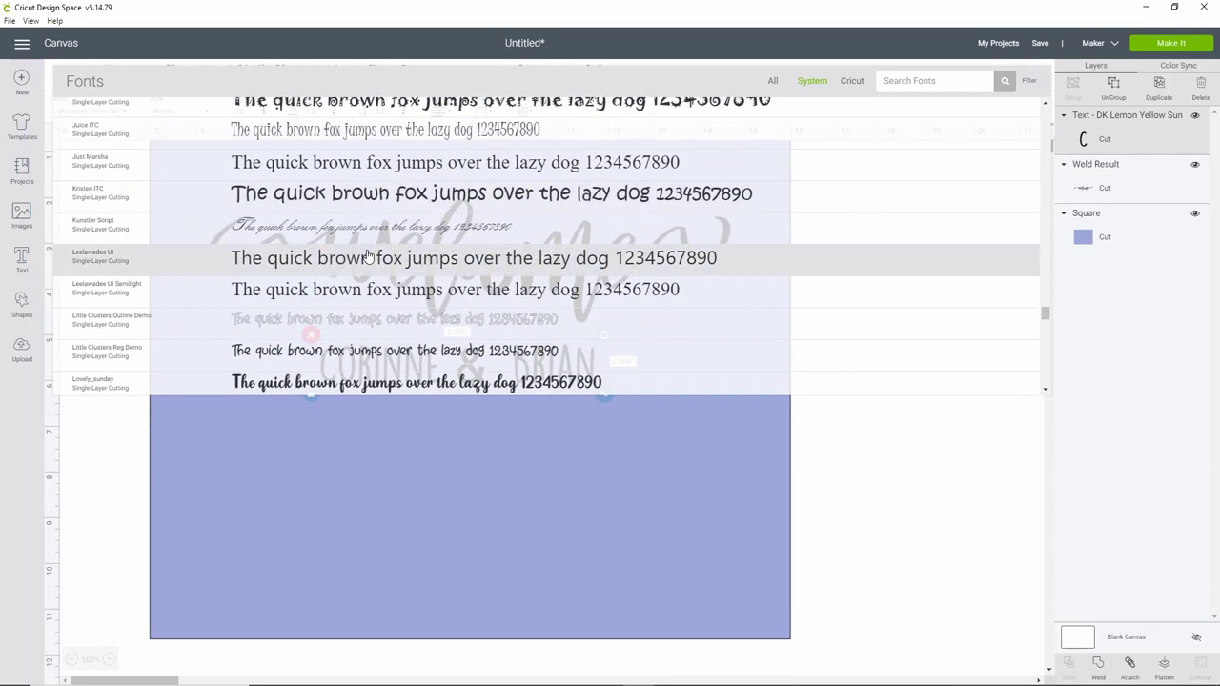
scroll(369, 256, "down", 6)
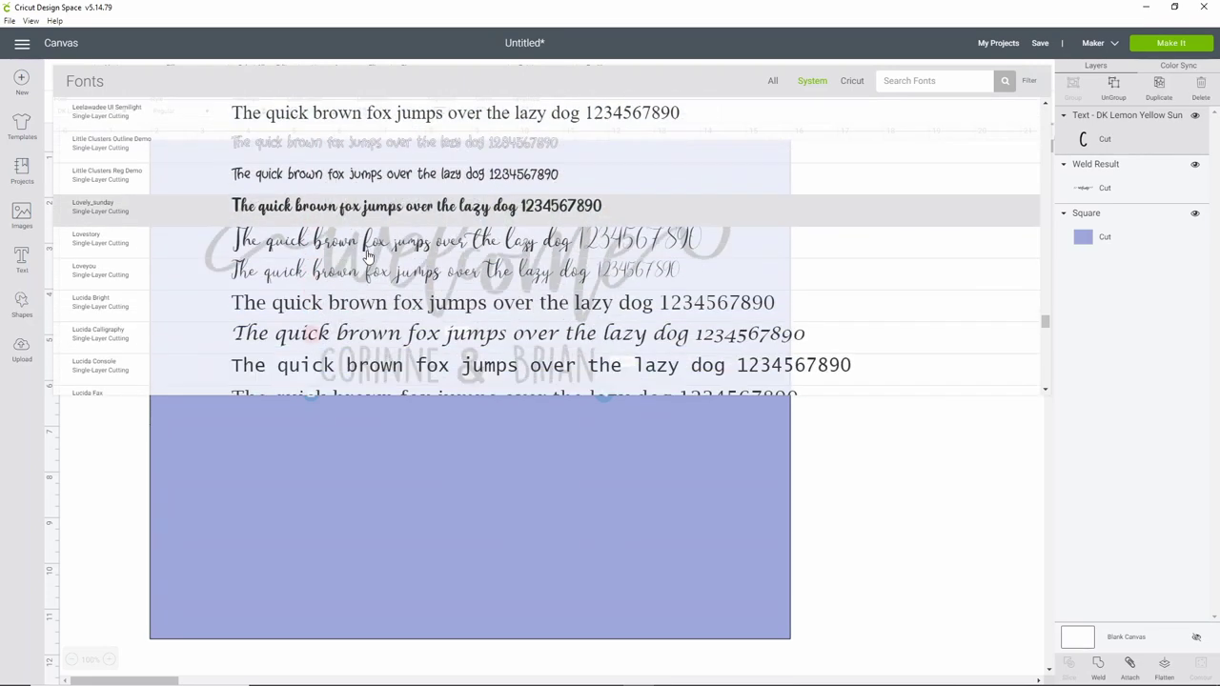
scroll(369, 256, "down", 10)
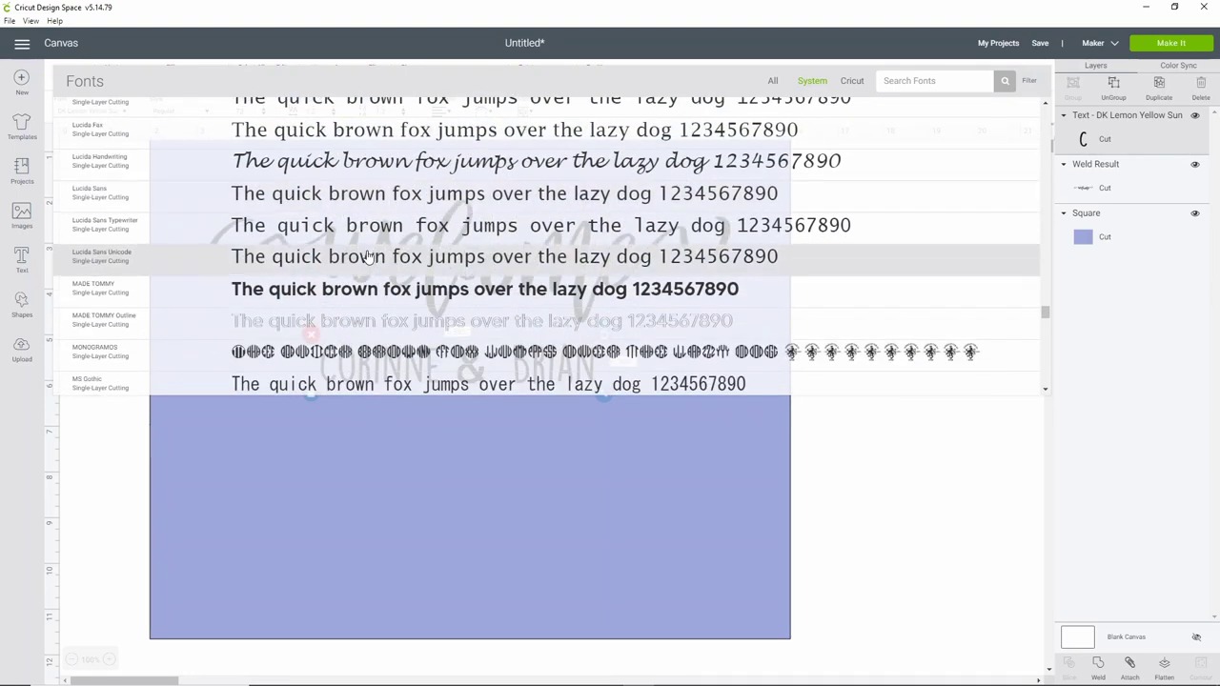
scroll(369, 255, "down", 5)
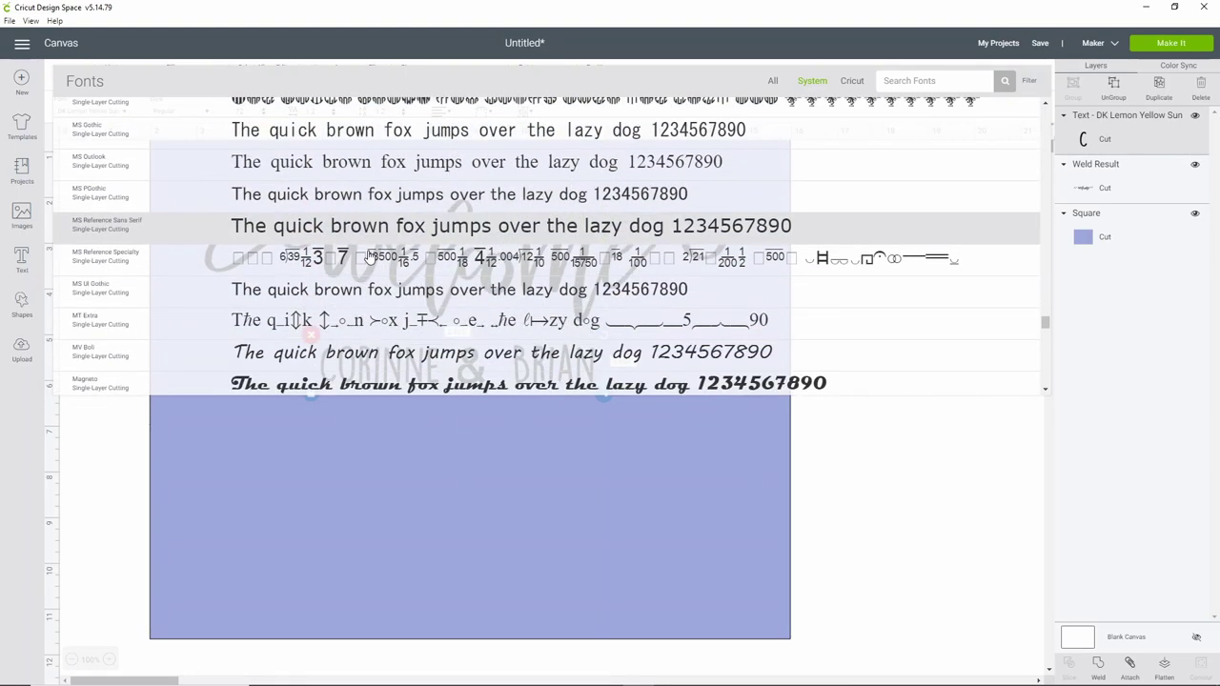
scroll(369, 256, "down", 10)
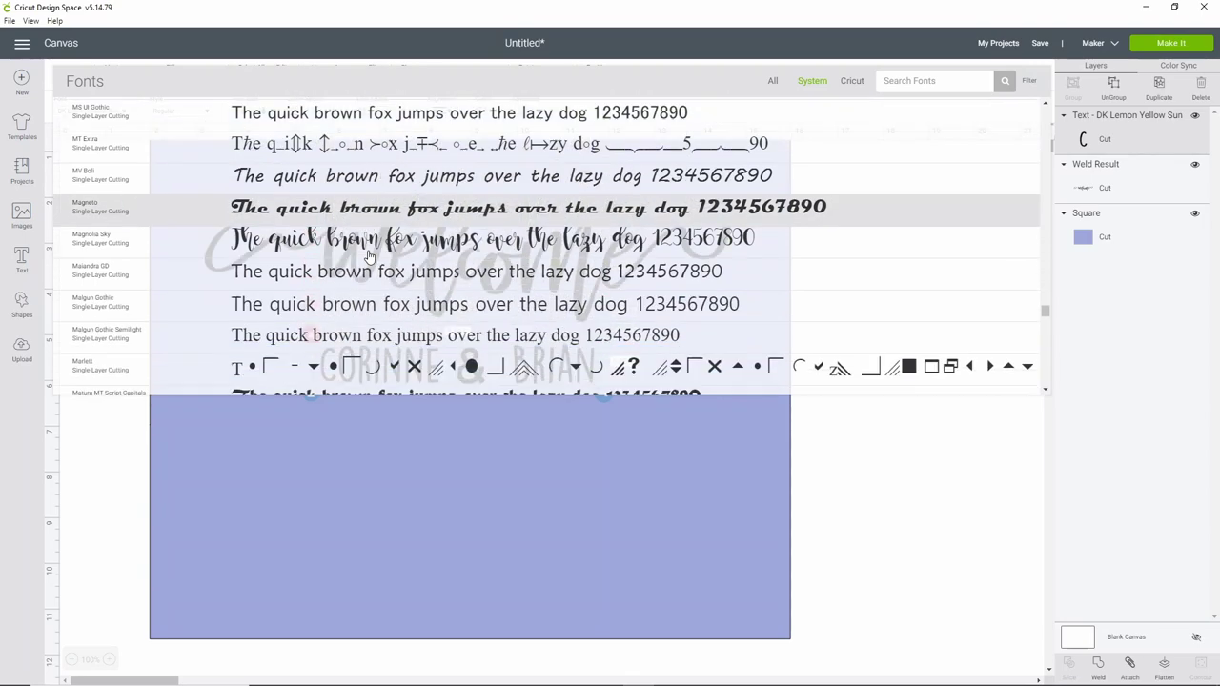
scroll(369, 255, "down", 10)
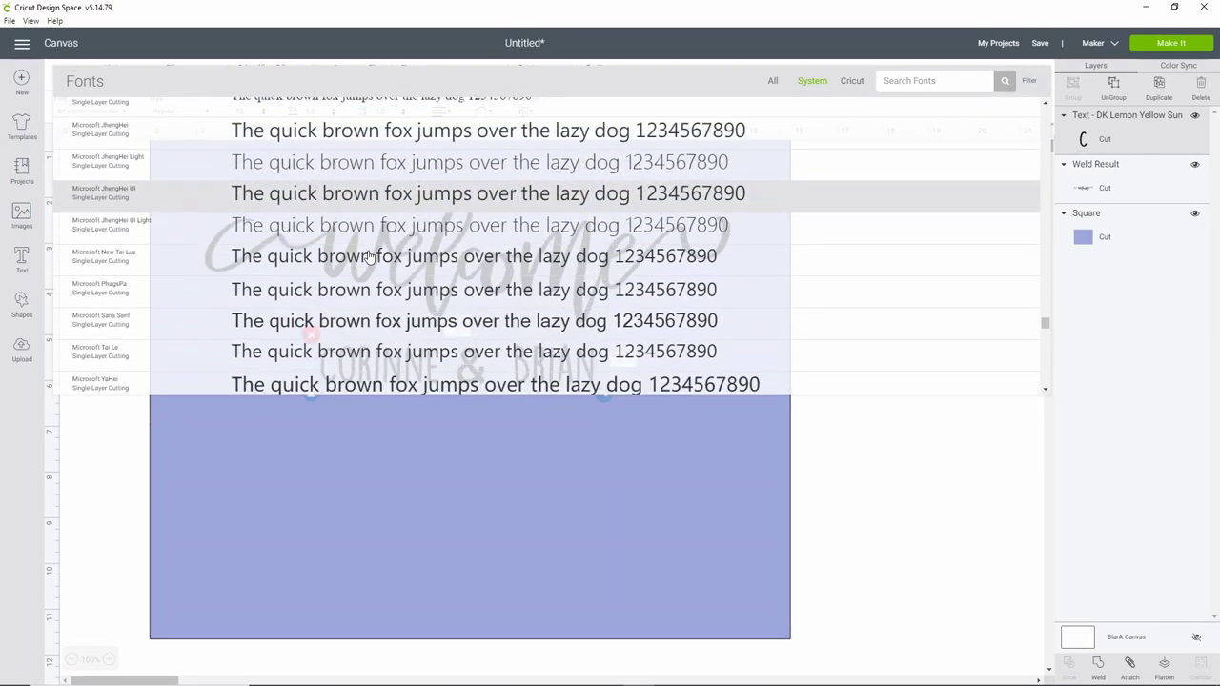
scroll(368, 256, "down", 15)
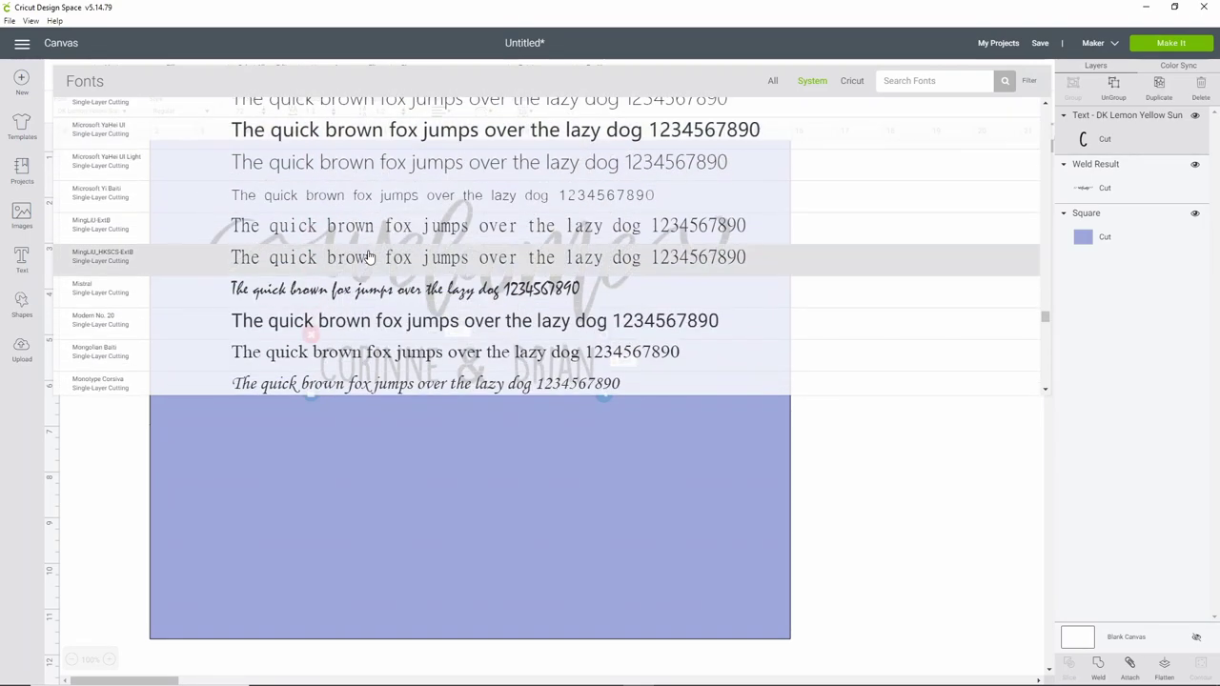
left_click(524, 356)
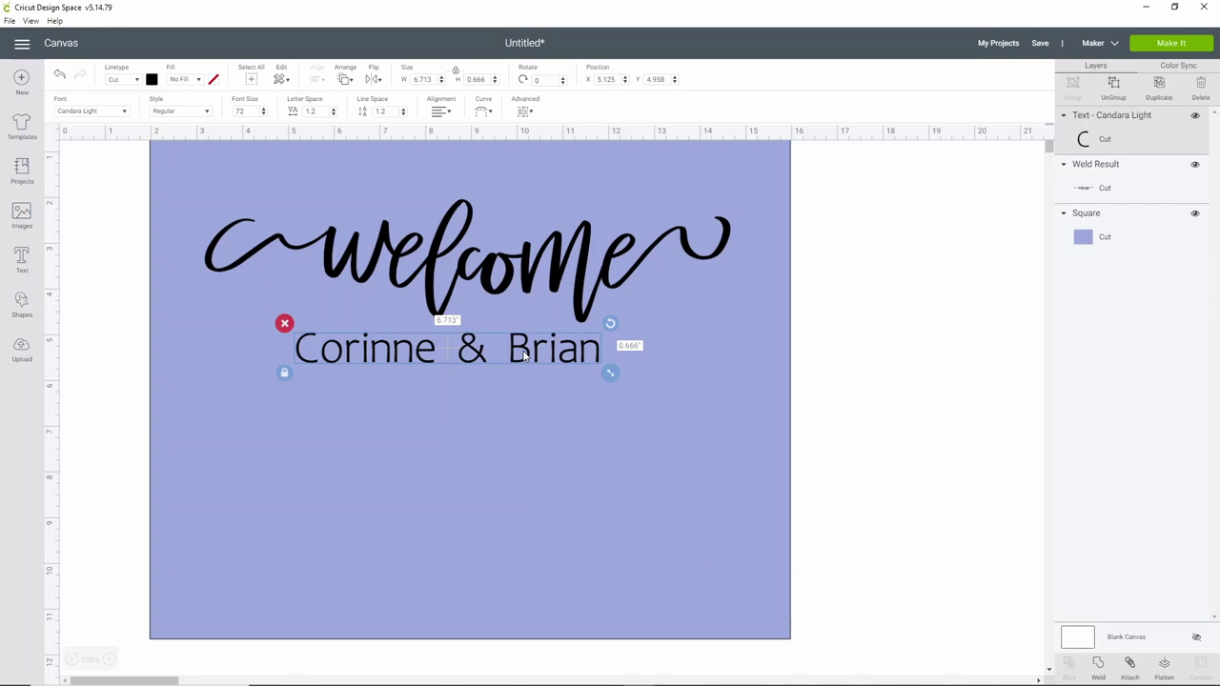
left_click_drag(524, 357, 521, 375)
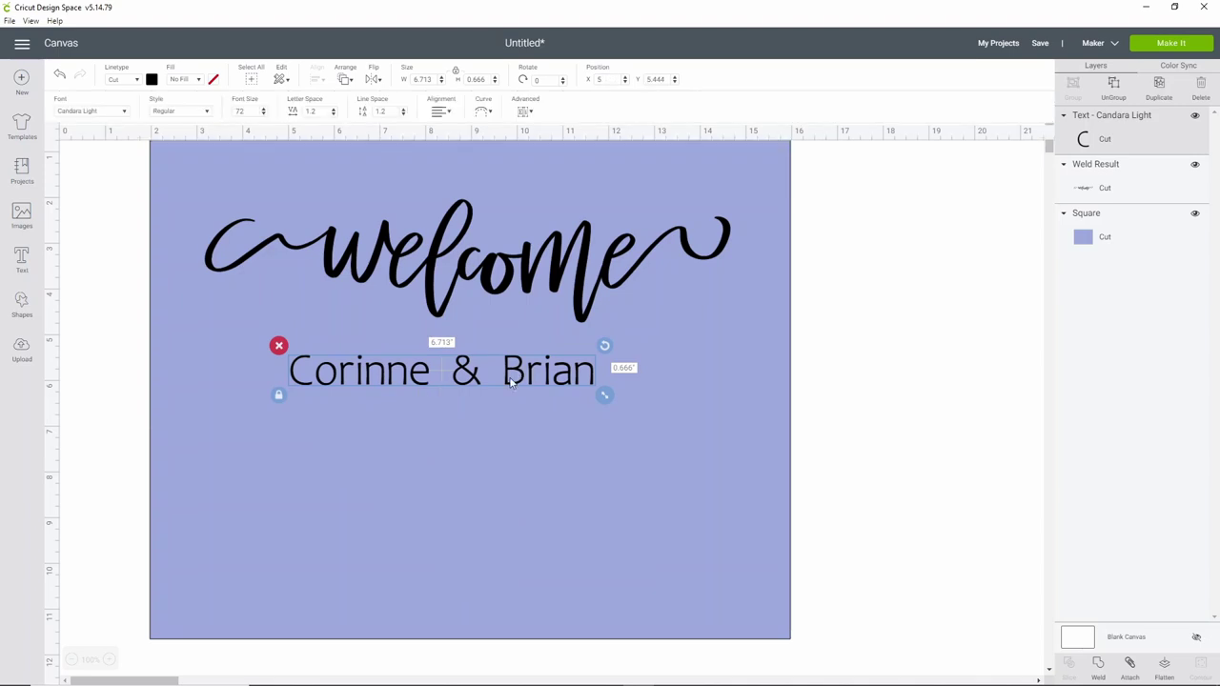
Add a new text object reading "November, 11th 2017" and place it in the lower part of the rectangle, below the couple's names.
left_click(20, 263)
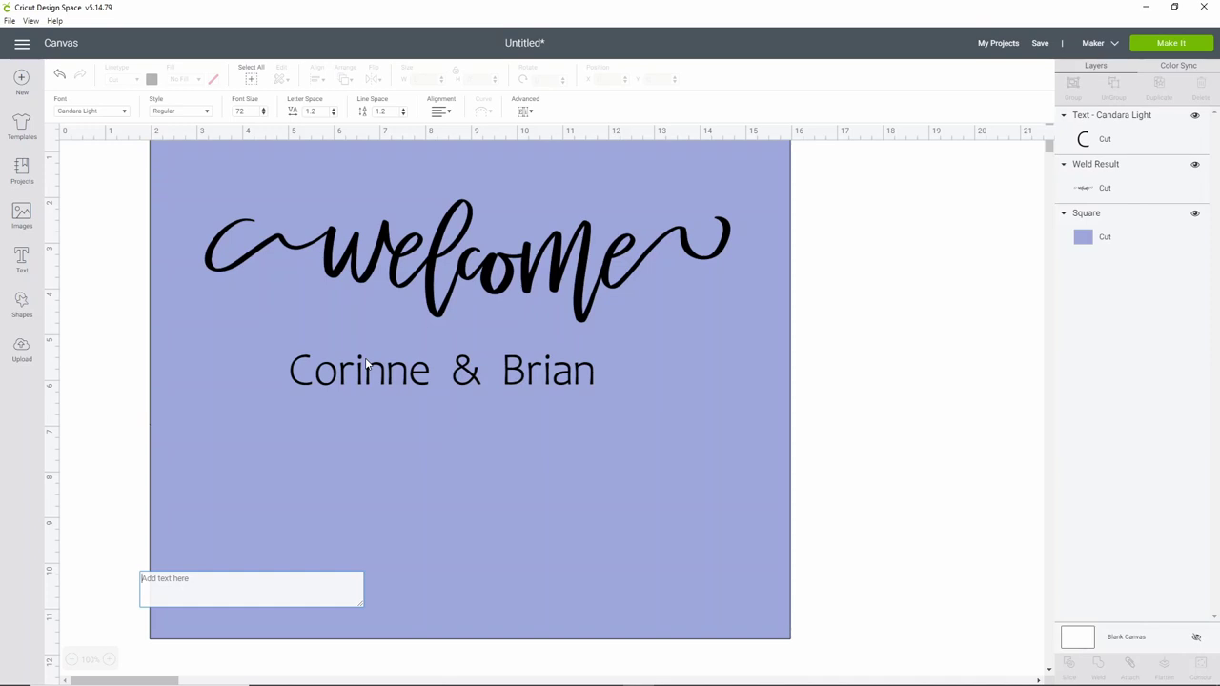
type("Novemb")
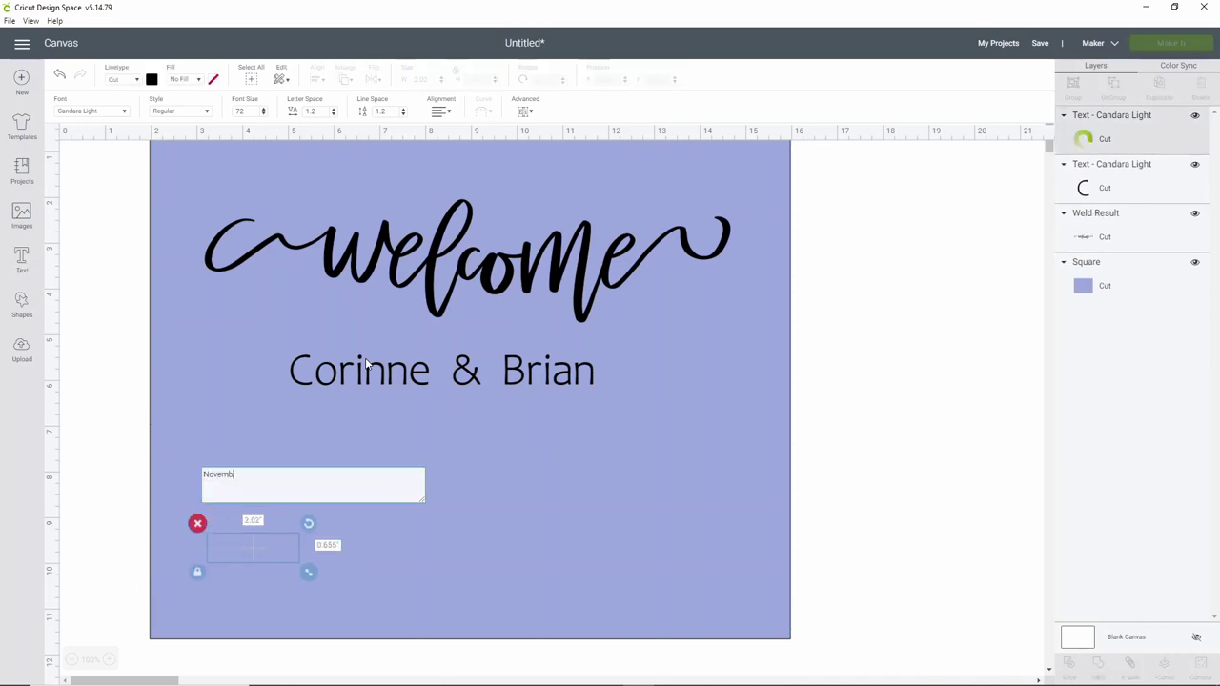
type("er, ")
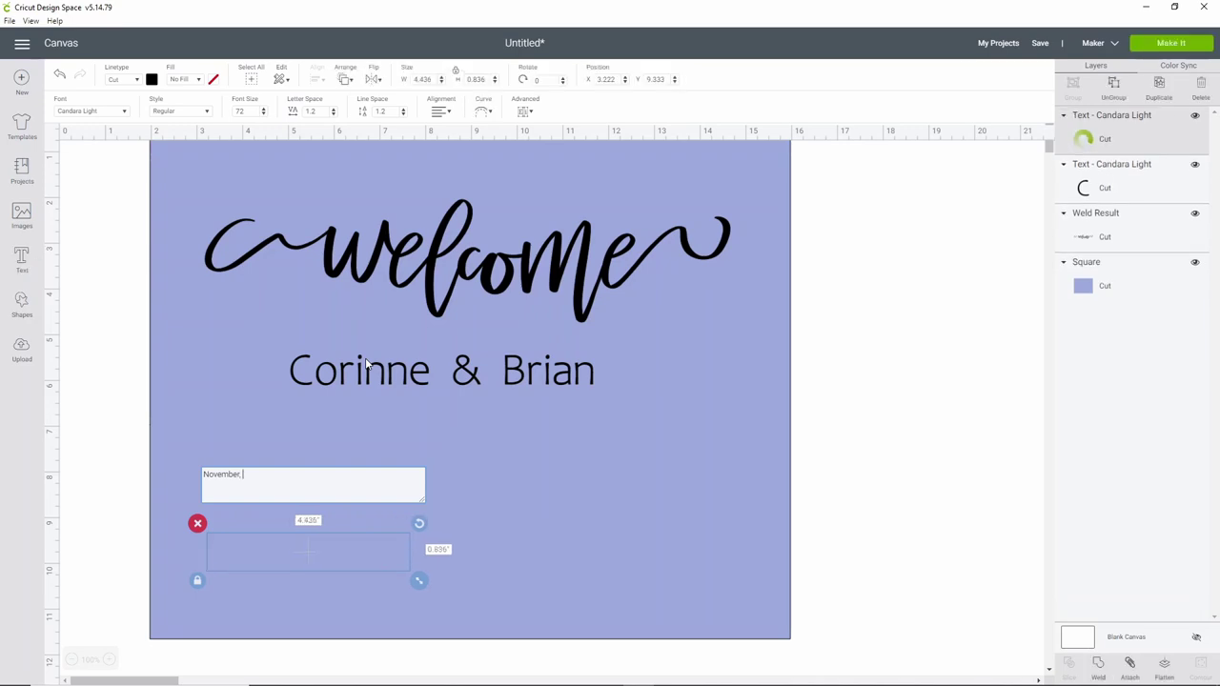
type("11th 2020")
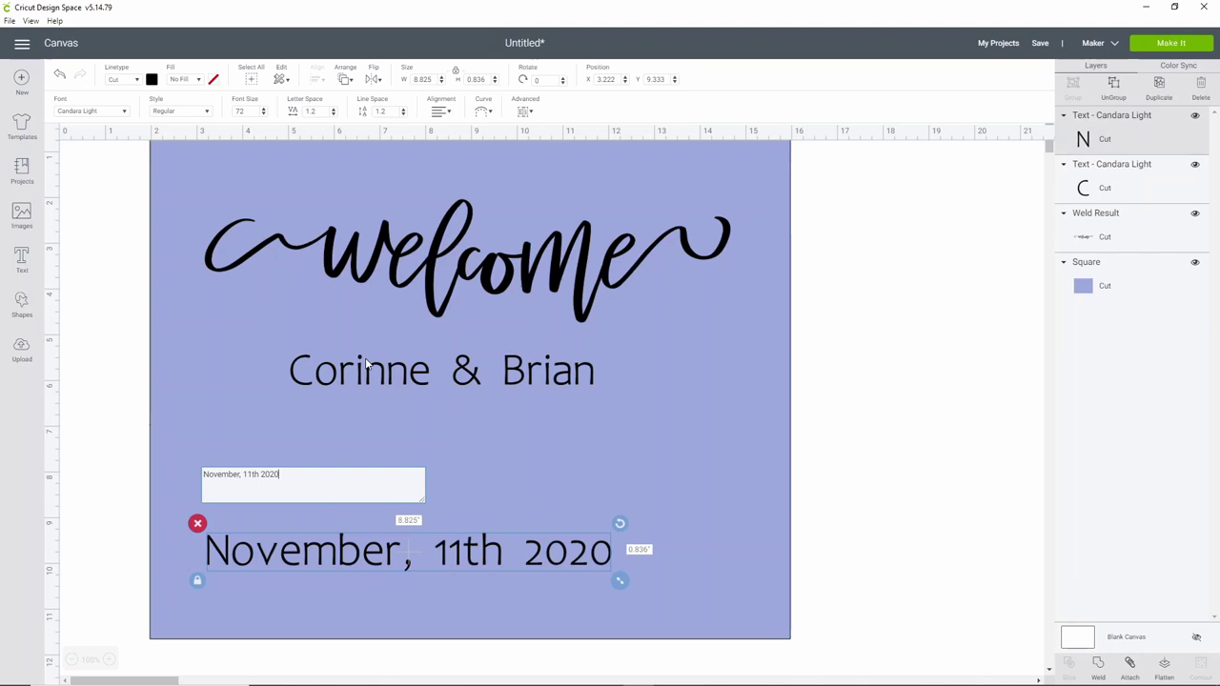
key("BackSpace")
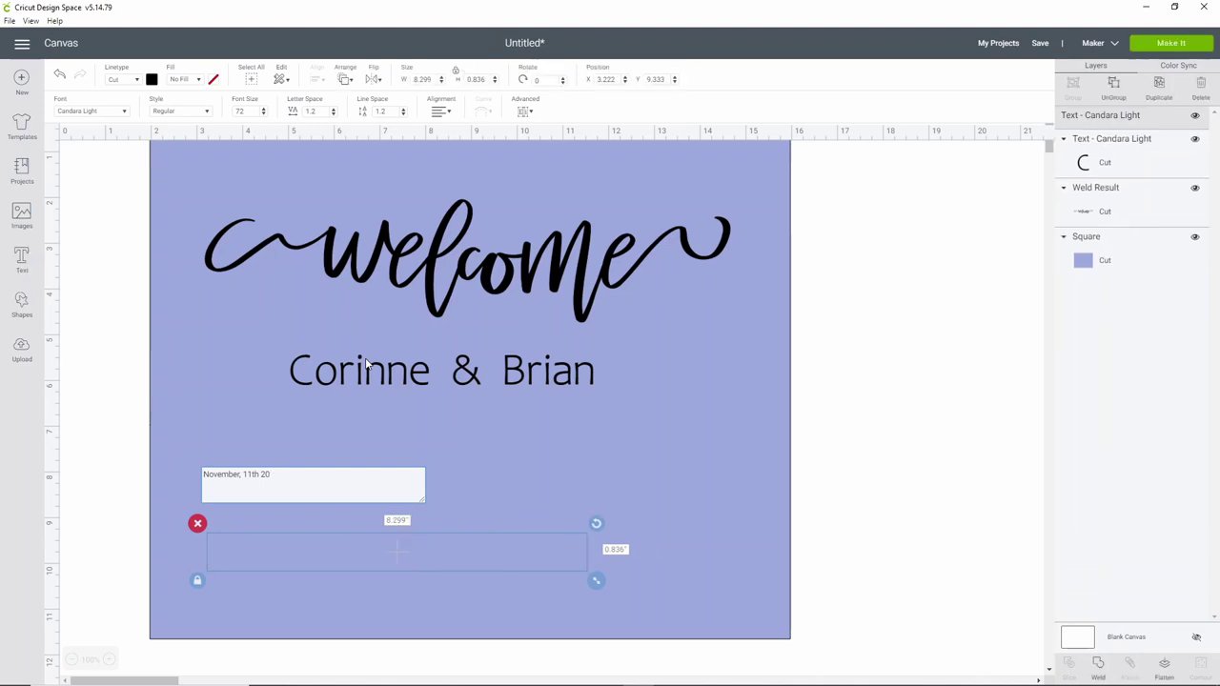
type("7")
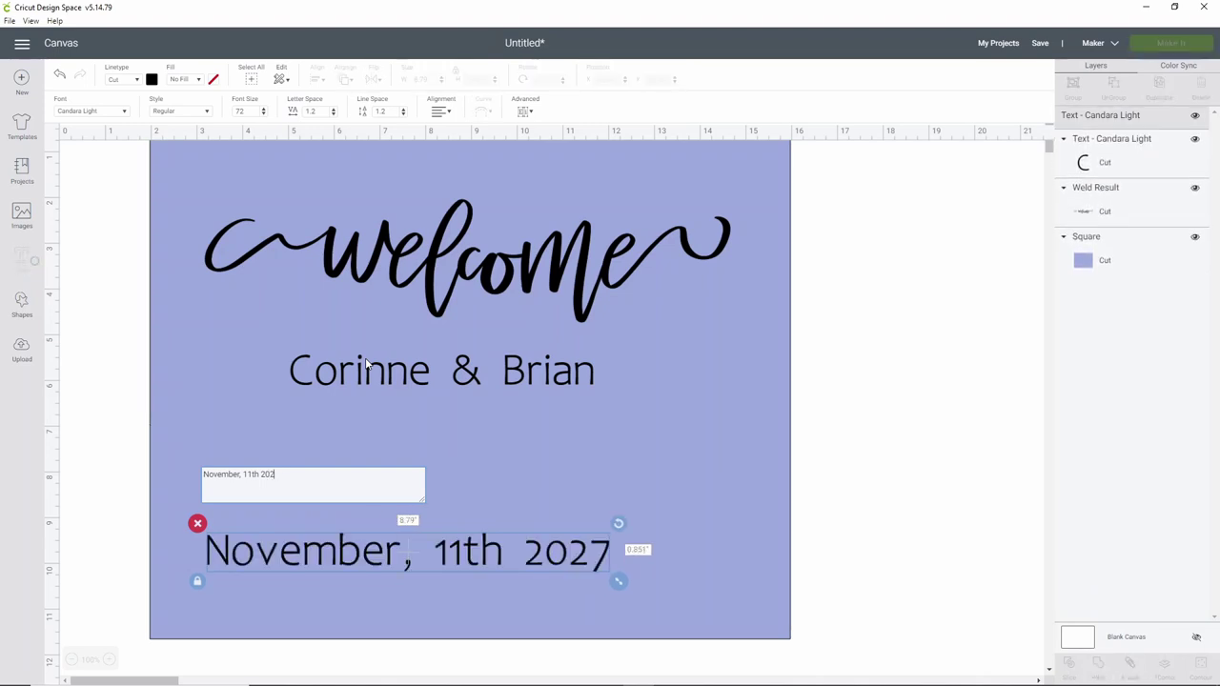
key("BackSpace")
key("BackSpace")
type("17")
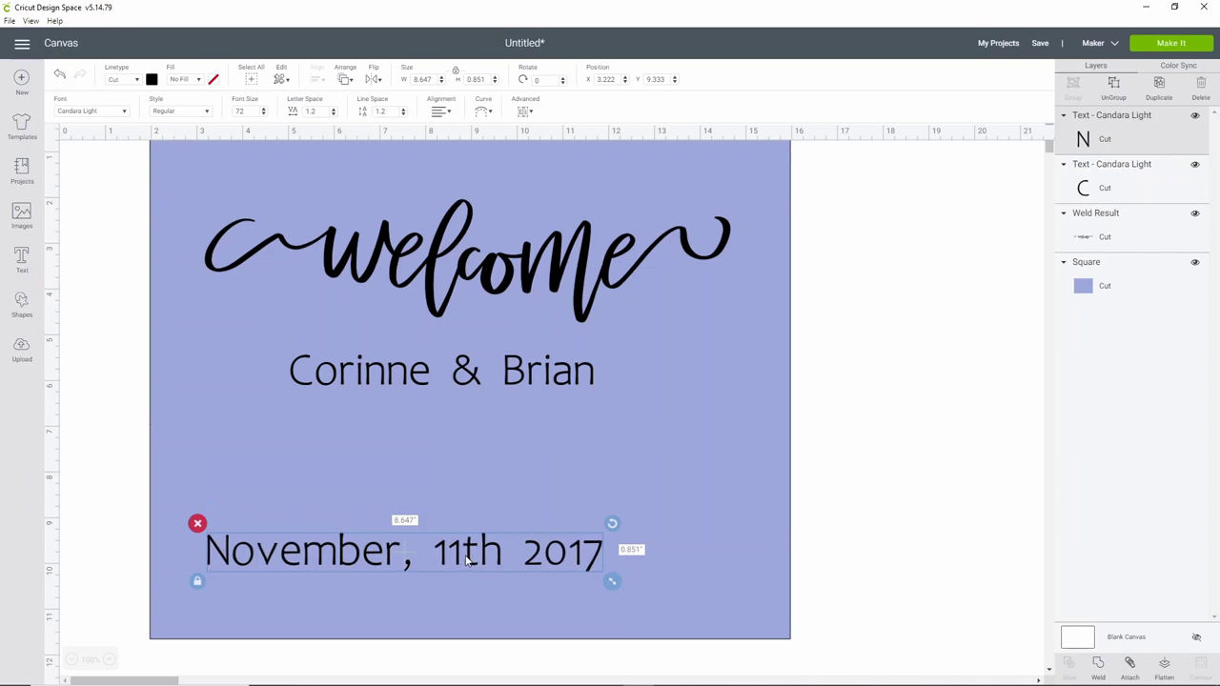
left_click_drag(466, 562, 521, 544)
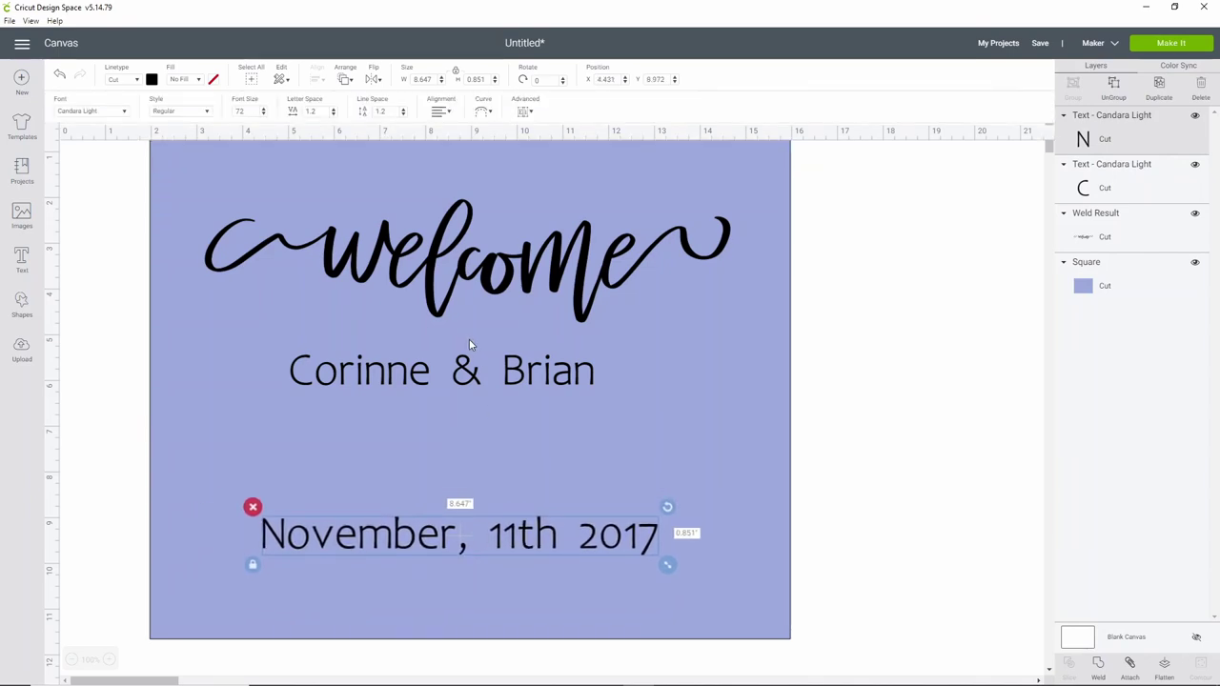
Enlarge the couple's names text to about 8.3 inches wide beneath the welcome shape.
left_click(470, 376)
left_click_drag(474, 379, 450, 399)
left_click_drag(582, 417, 657, 472)
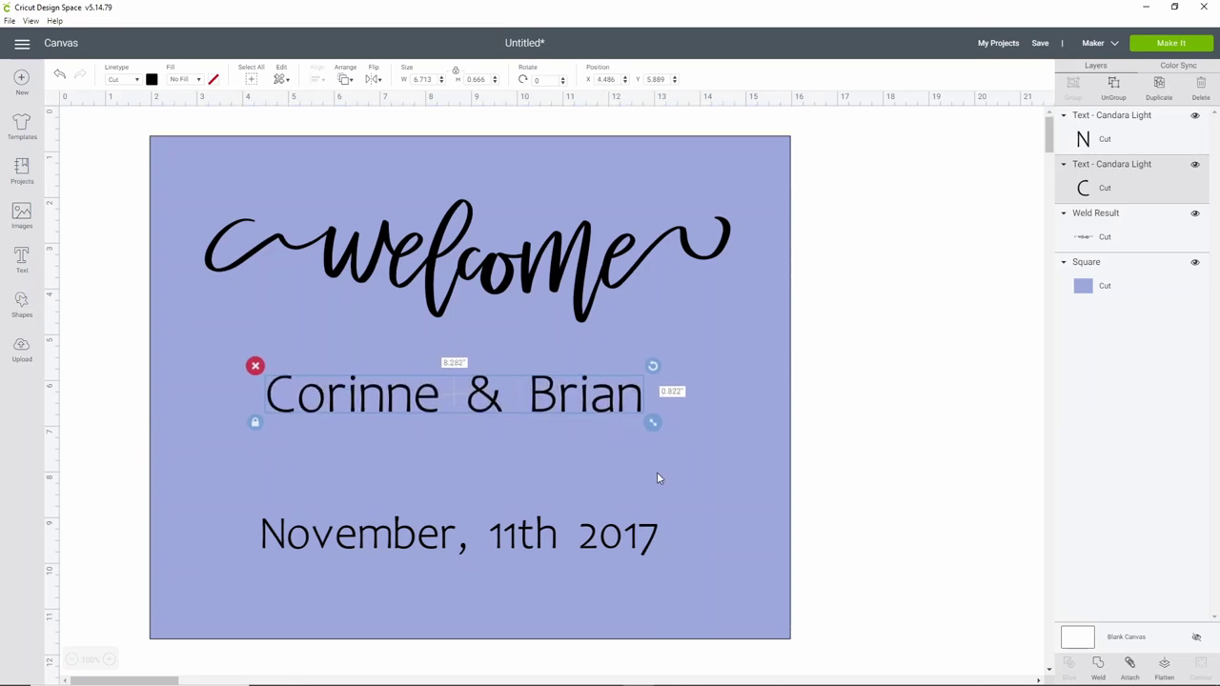
left_click(565, 414)
left_click_drag(565, 414, 538, 384)
Shift the date text slightly left and move the couple's names down to just above it.
left_click(546, 397)
left_click_drag(558, 544, 545, 540)
left_click(540, 381)
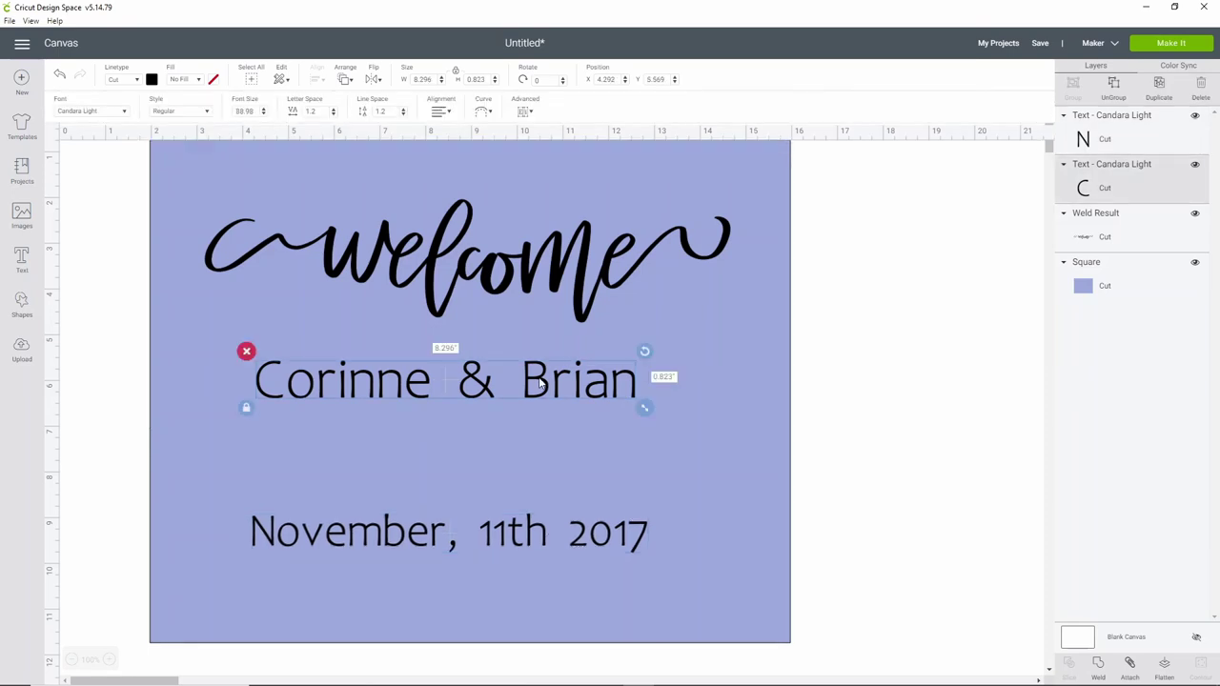
left_click_drag(540, 381, 543, 463)
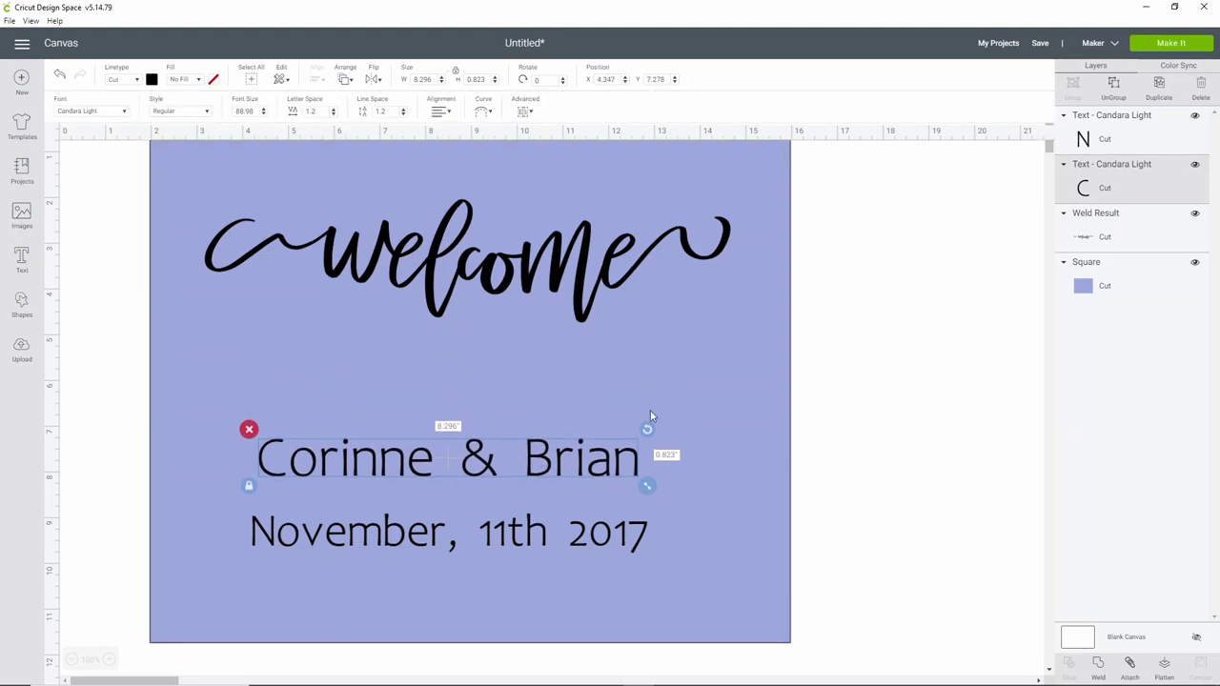
Add a new text object reading "to the marriage of" and place it between the welcome shape and the couple's names.
left_click(23, 271)
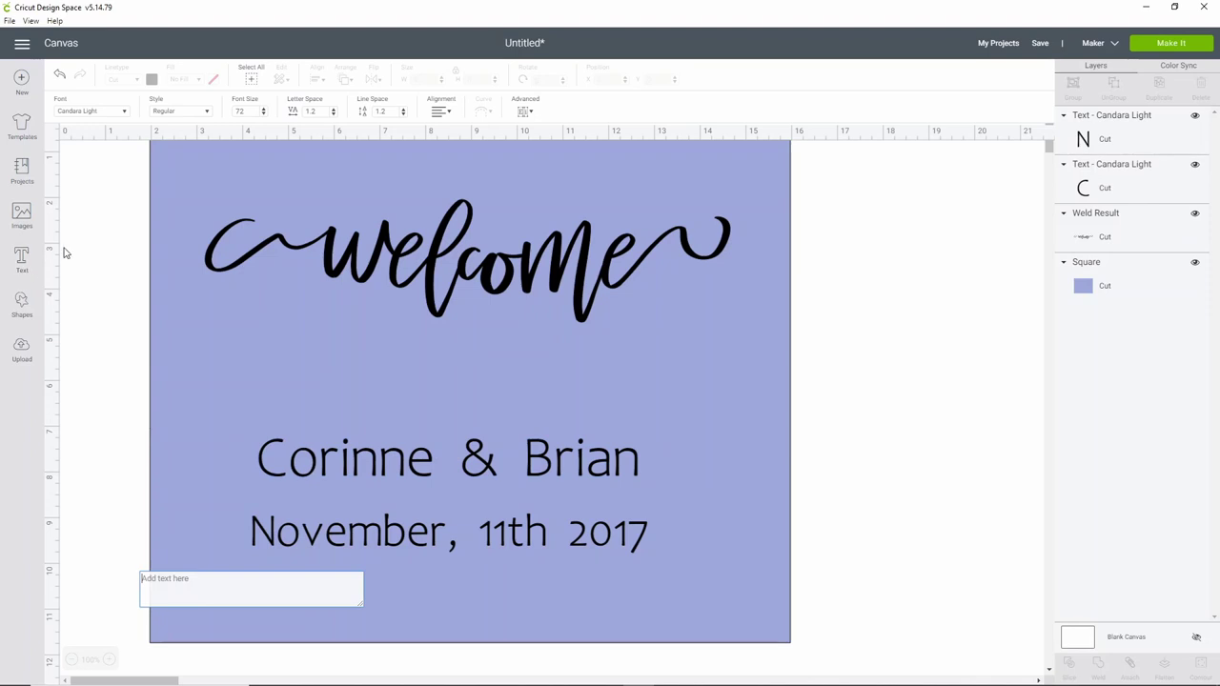
type("to t")
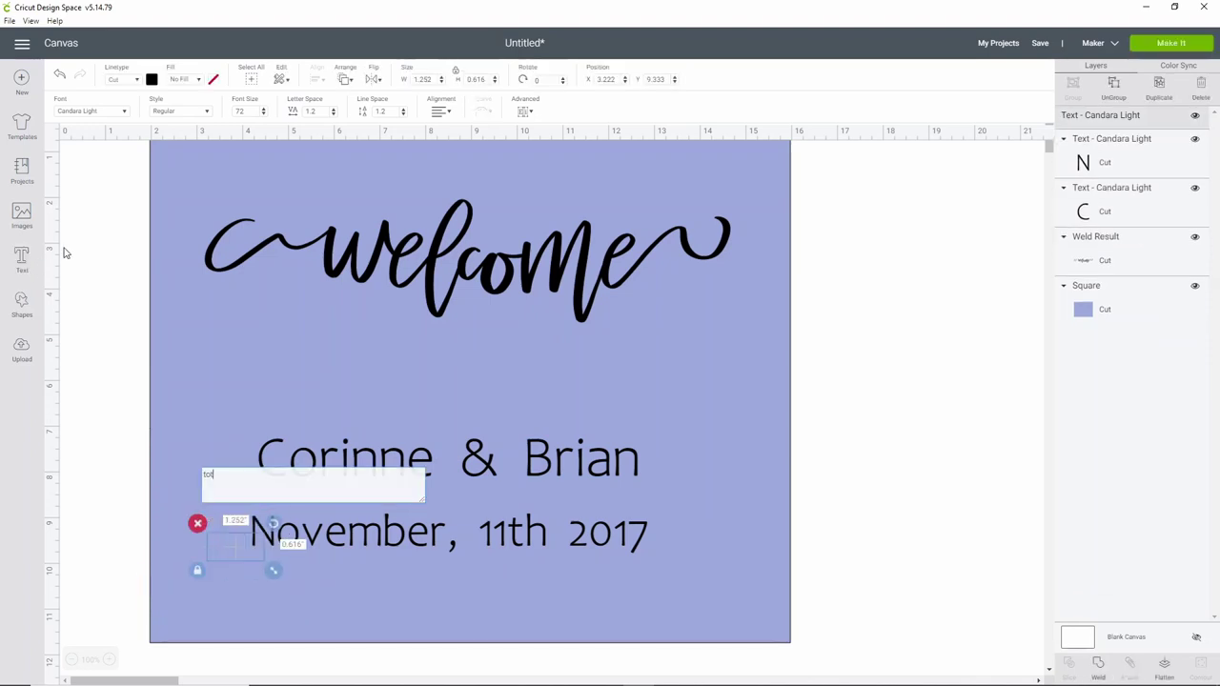
type("he mar")
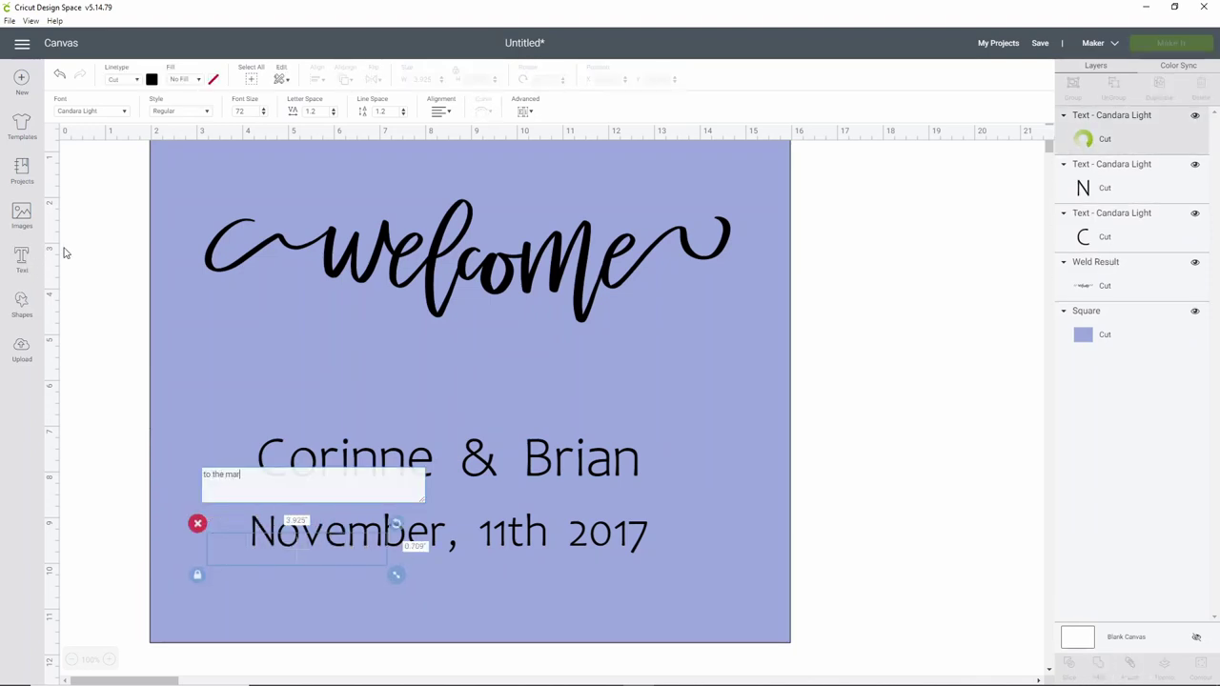
type("riage of")
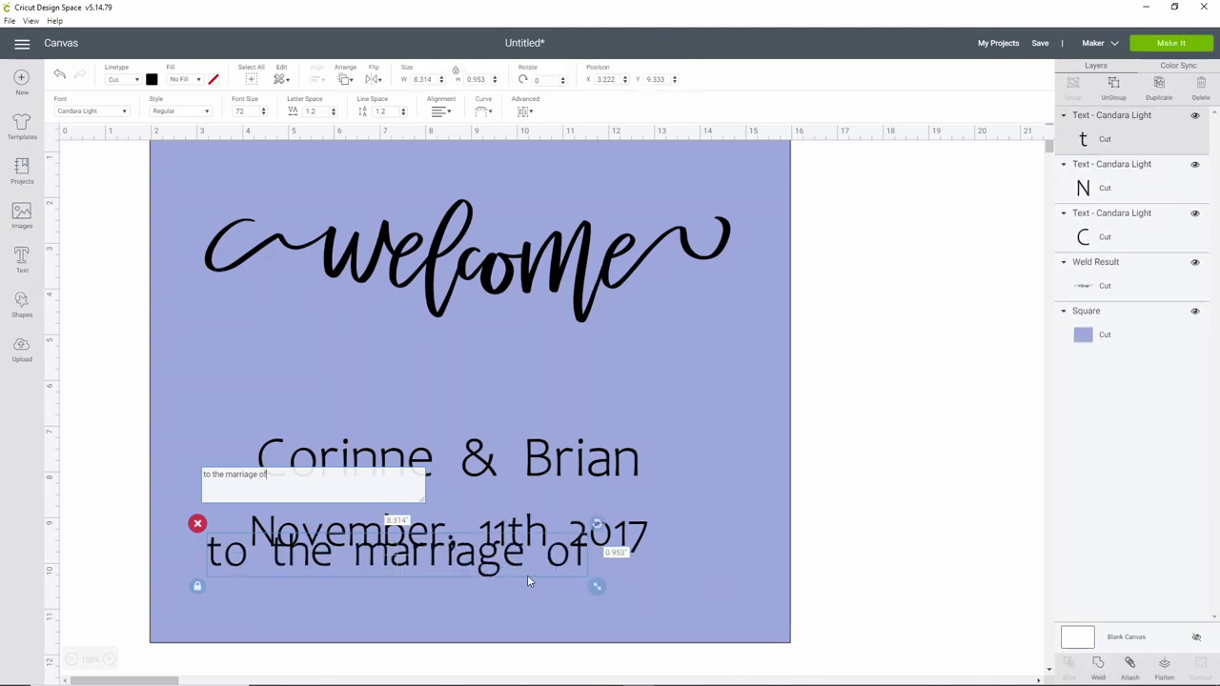
left_click_drag(491, 564, 541, 384)
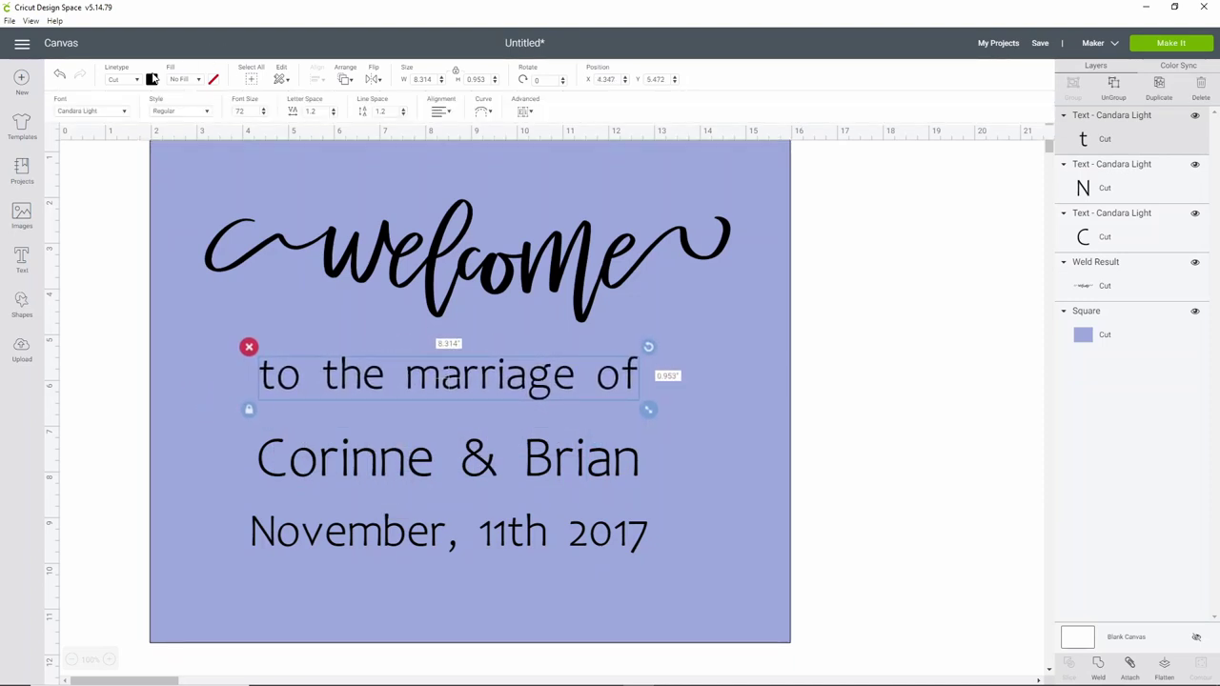
Make the "to the marriage of" text bold and enlarge it to about 9.4 inches wide beneath the welcome shape.
left_click(204, 111)
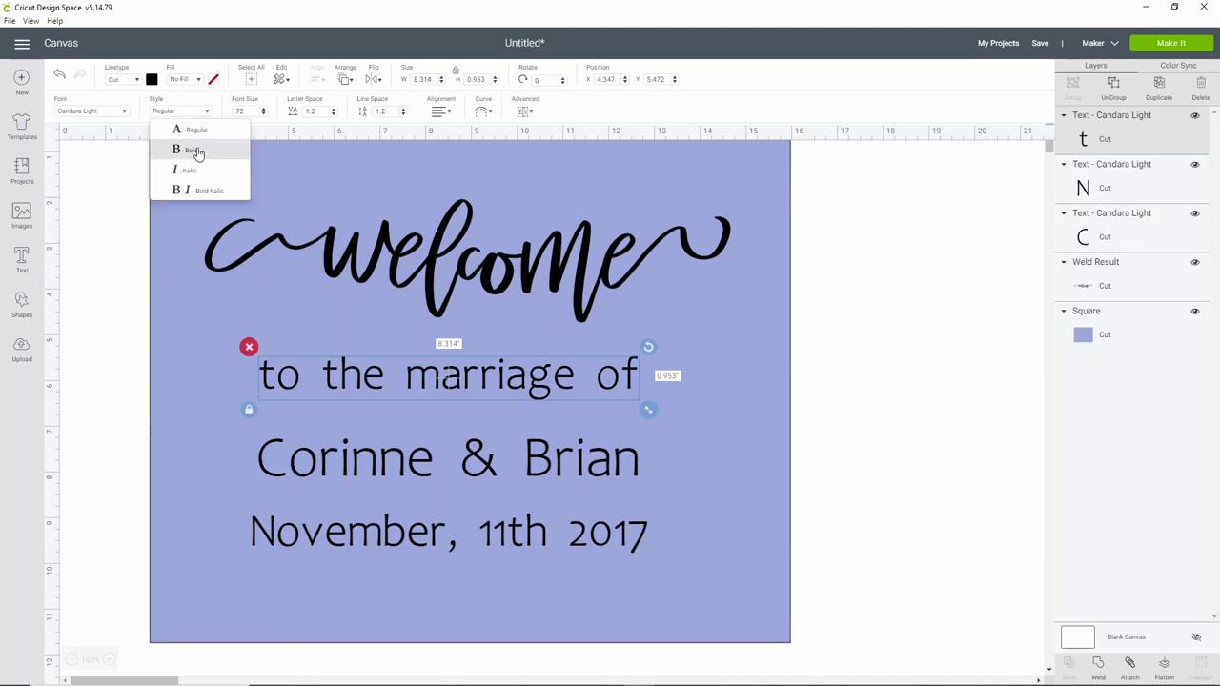
left_click(198, 152)
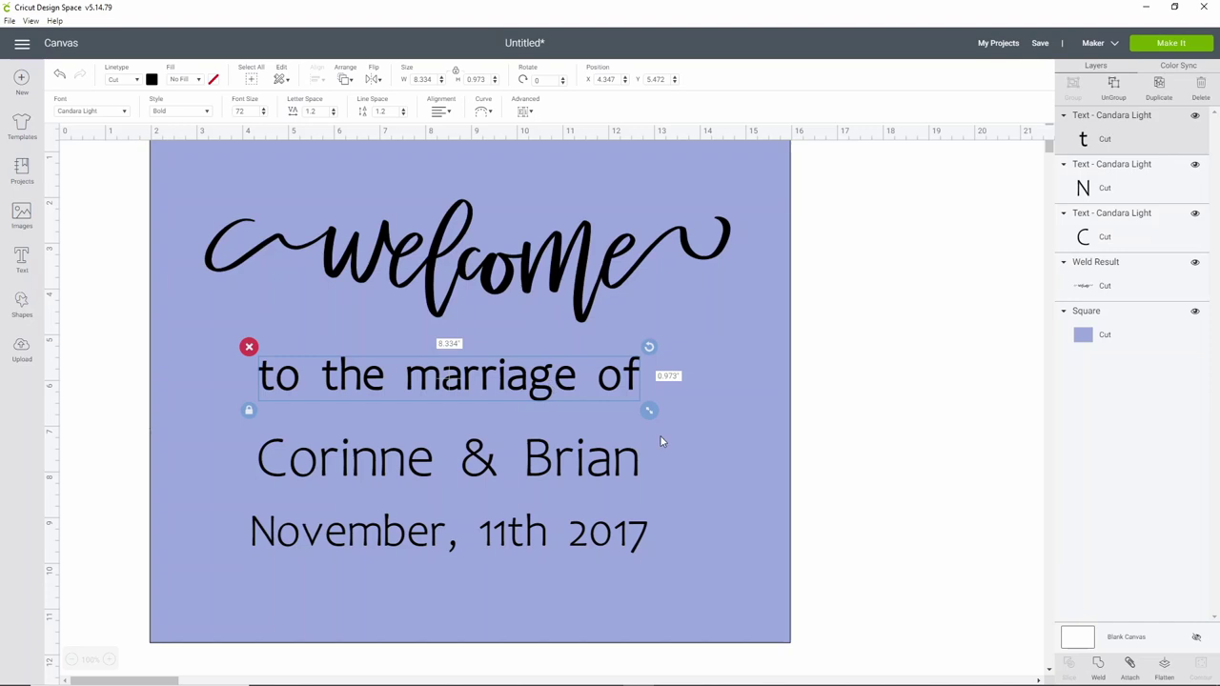
left_click_drag(650, 411, 681, 414)
left_click_drag(566, 397, 556, 381)
left_click(567, 393)
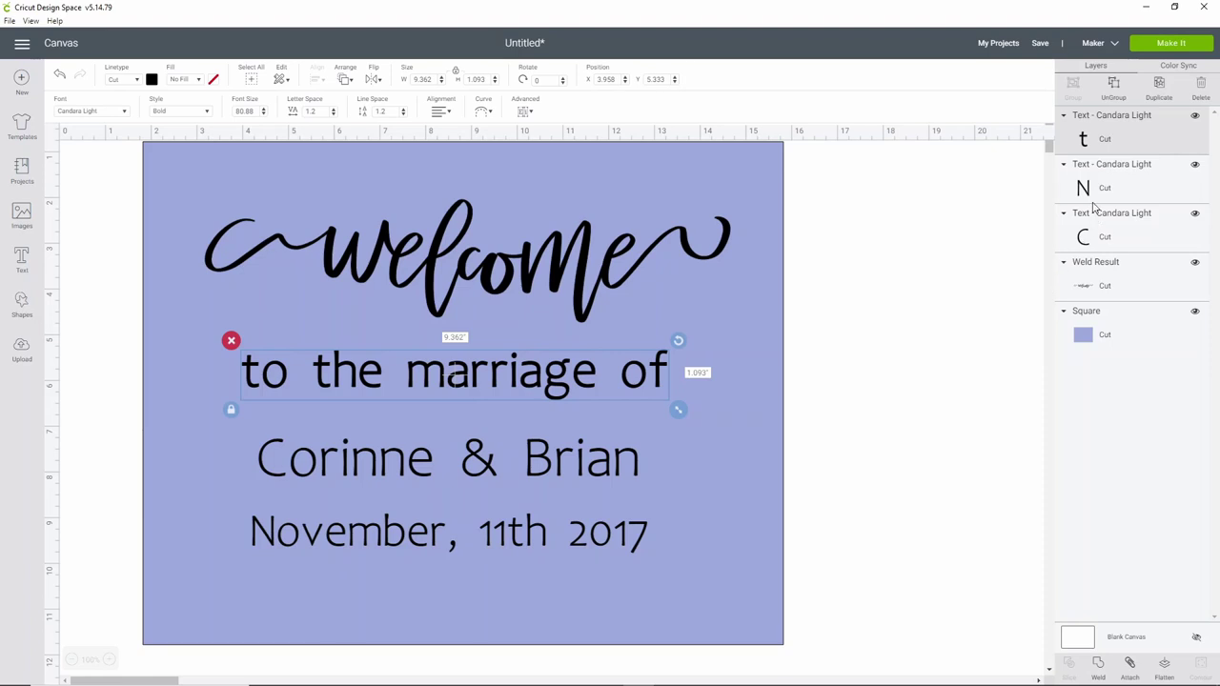
Center the three text lines and the welcome shape horizontally with one another and attach them together.
left_click(1108, 188, "shift")
left_click(1106, 236, "shift")
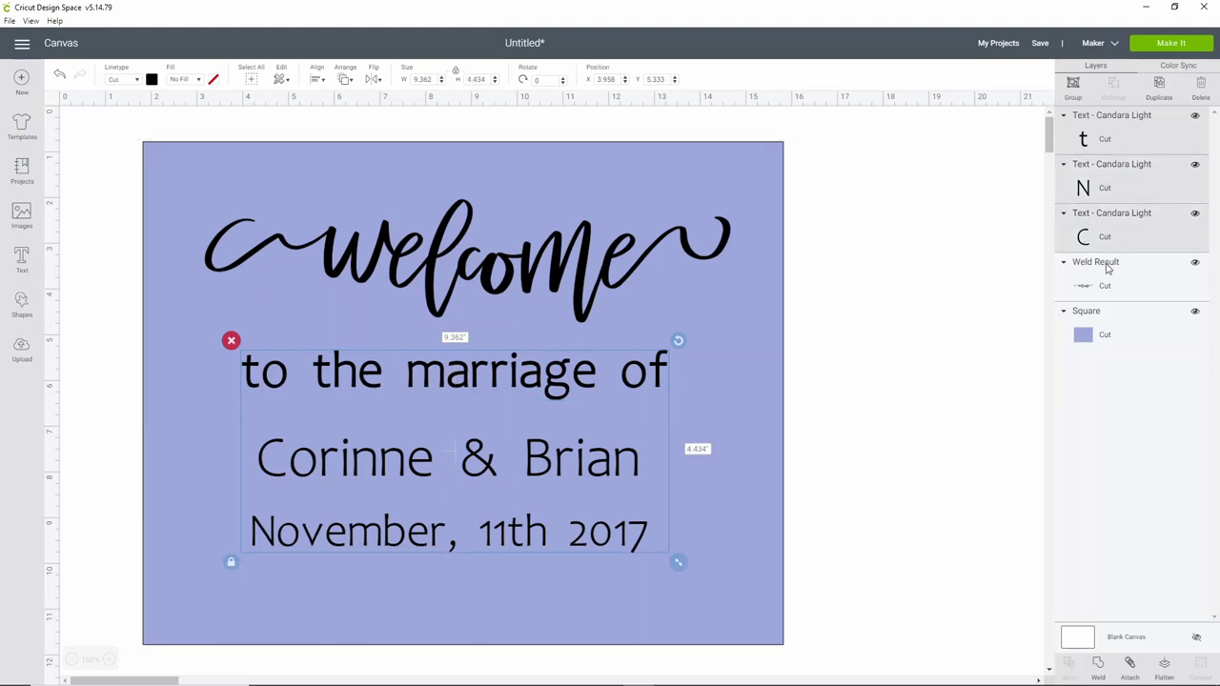
left_click(1106, 264, "shift")
left_click(318, 80)
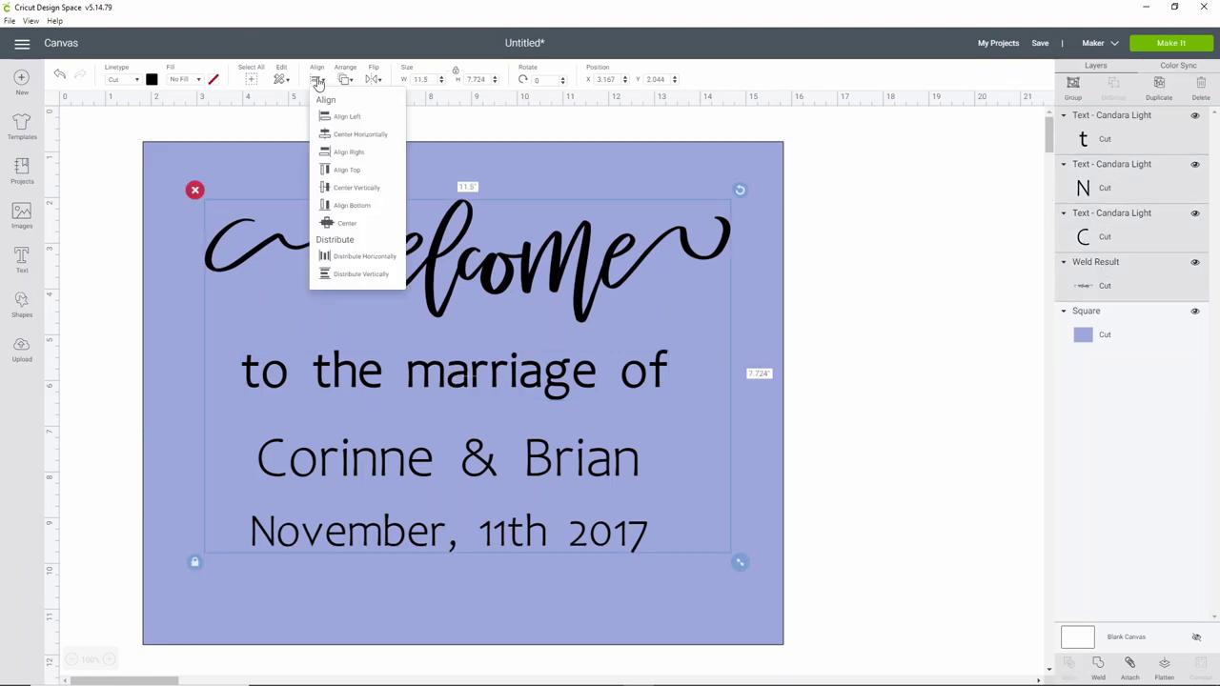
left_click(357, 139)
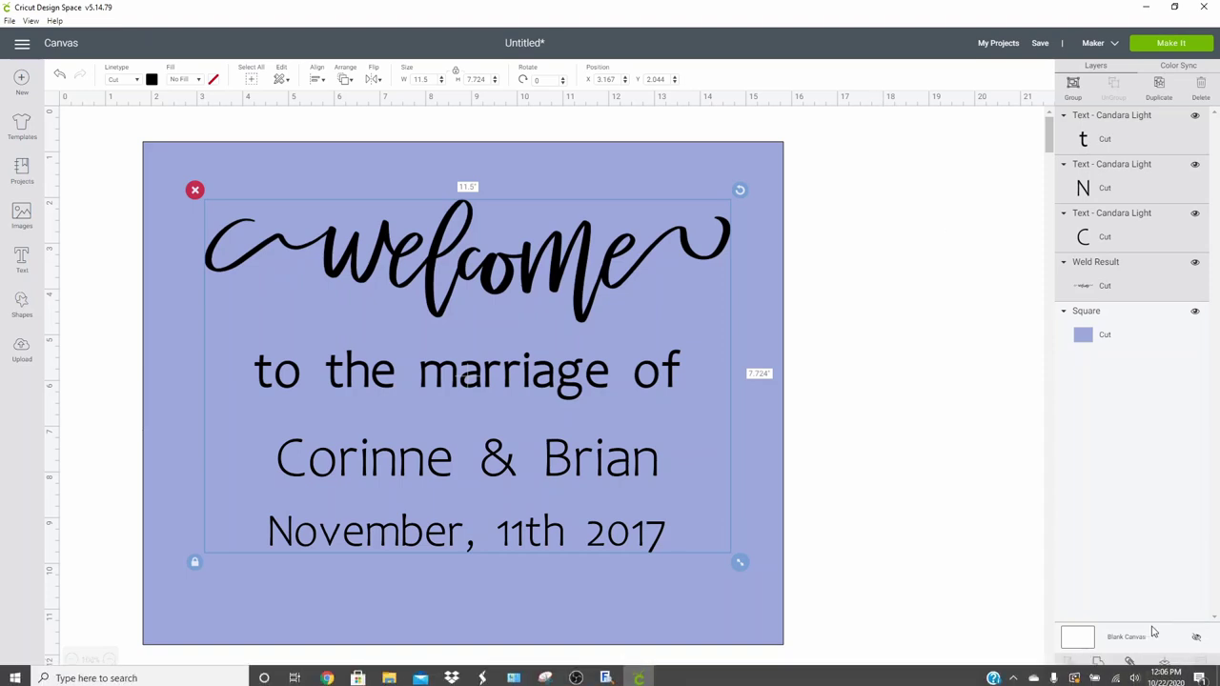
left_click(1132, 666)
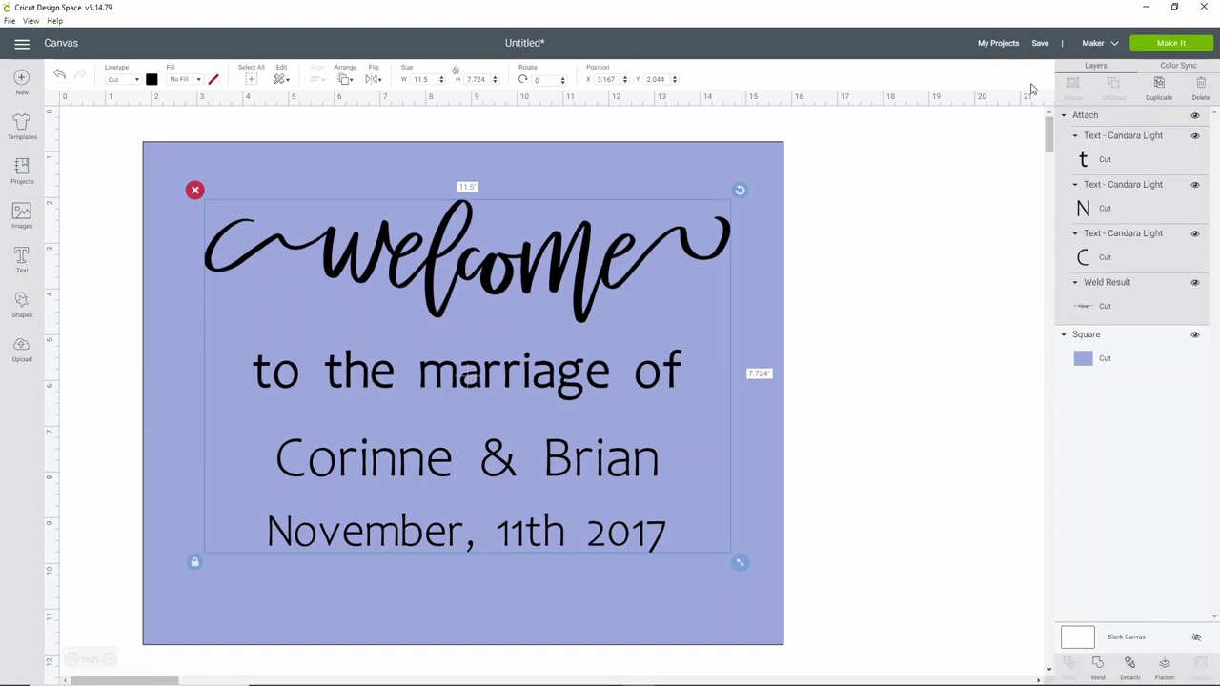
Delete the 14 by 11 inch background rectangle, and preview the attached design on the cutting mat before returning to the canvas.
left_click(413, 150)
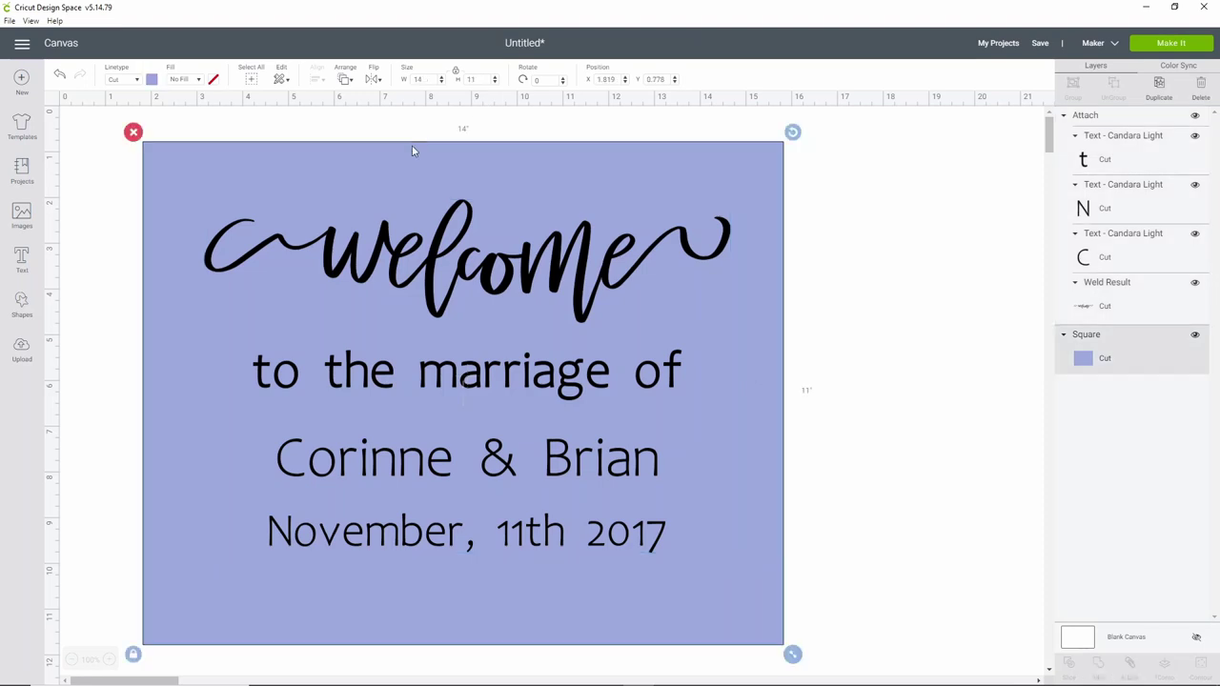
left_click(136, 133)
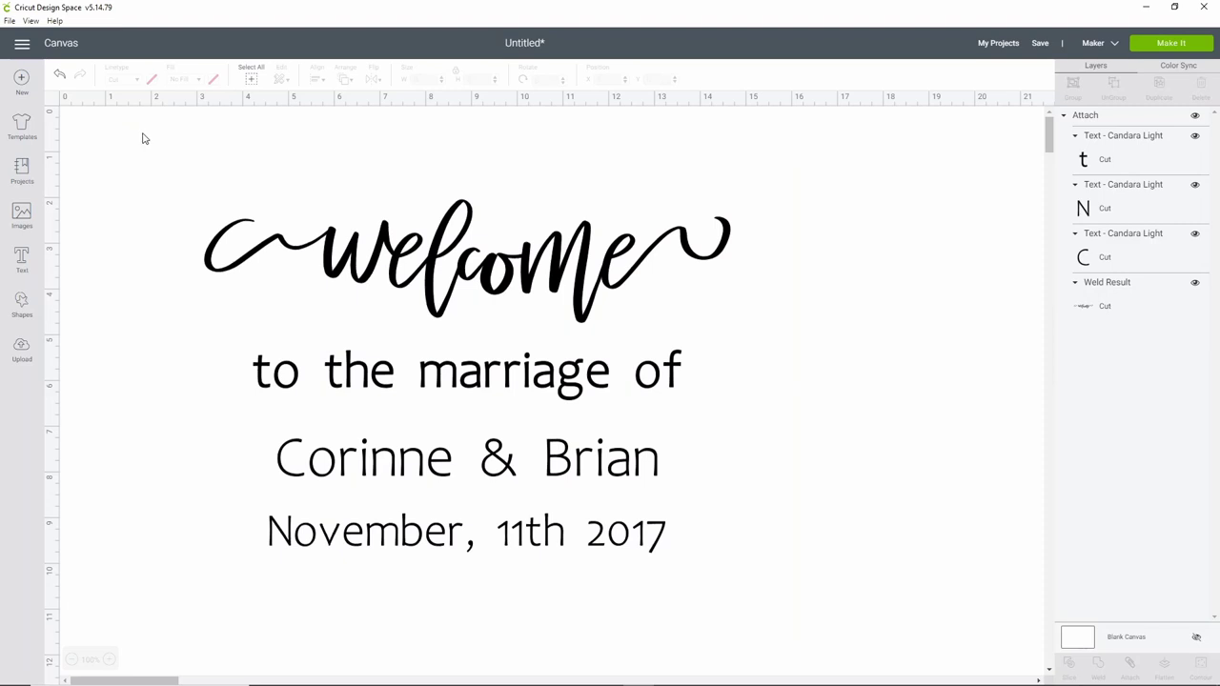
left_click(1149, 49)
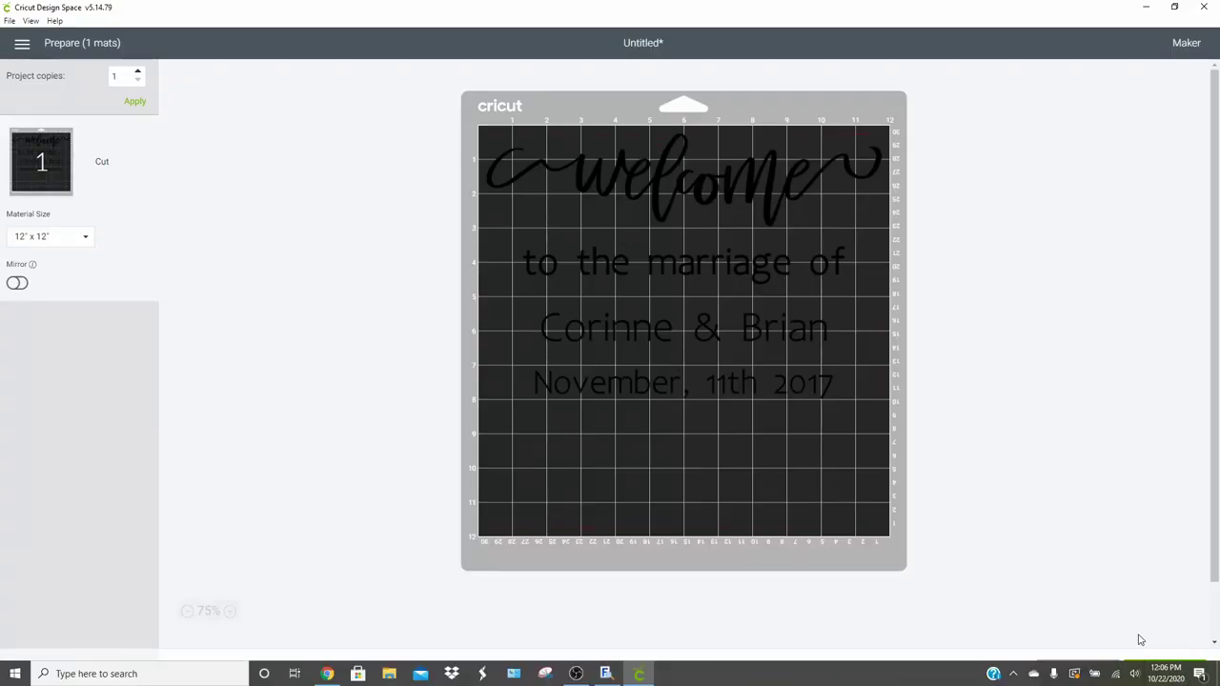
left_click(1102, 668)
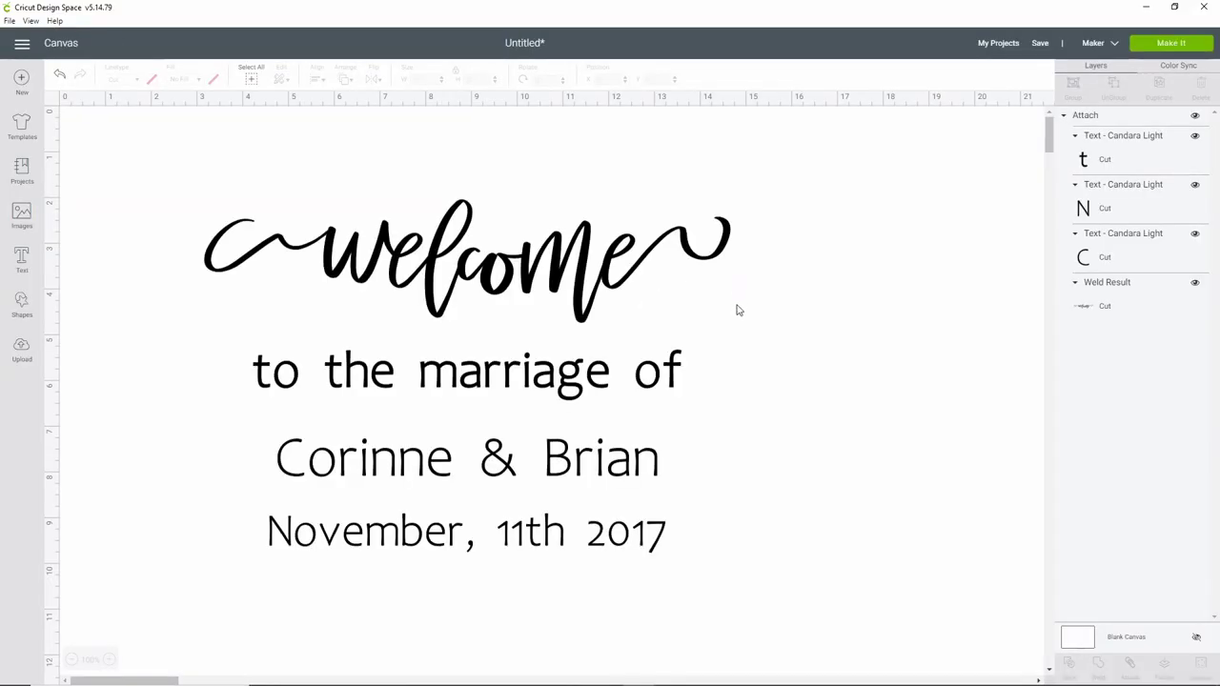
Recolor the whole attached design light blue and send it to mat preparation for cutting.
left_click_drag(561, 436, 763, 597)
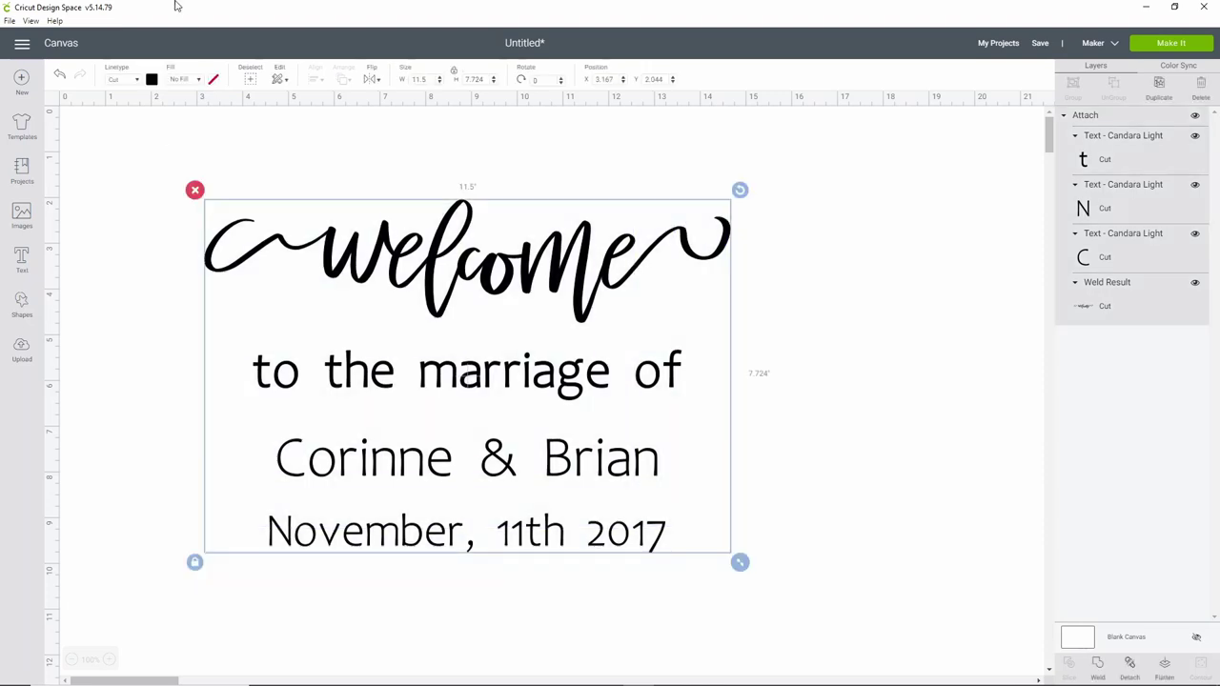
left_click(151, 79)
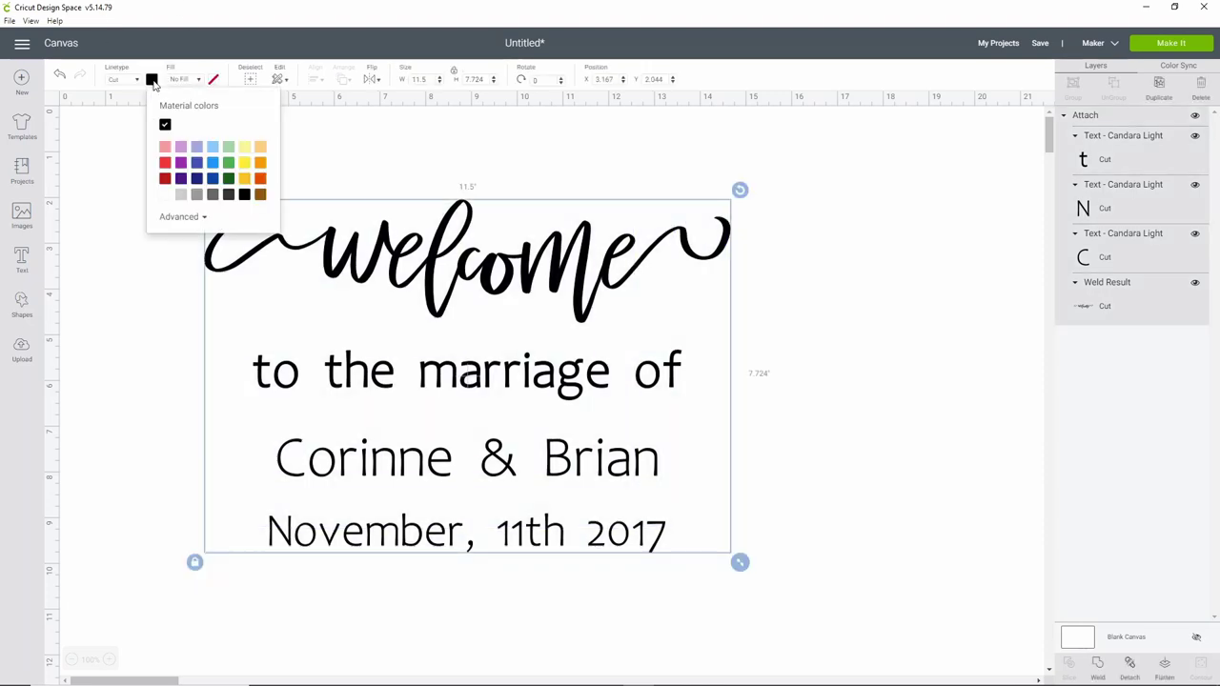
left_click(213, 148)
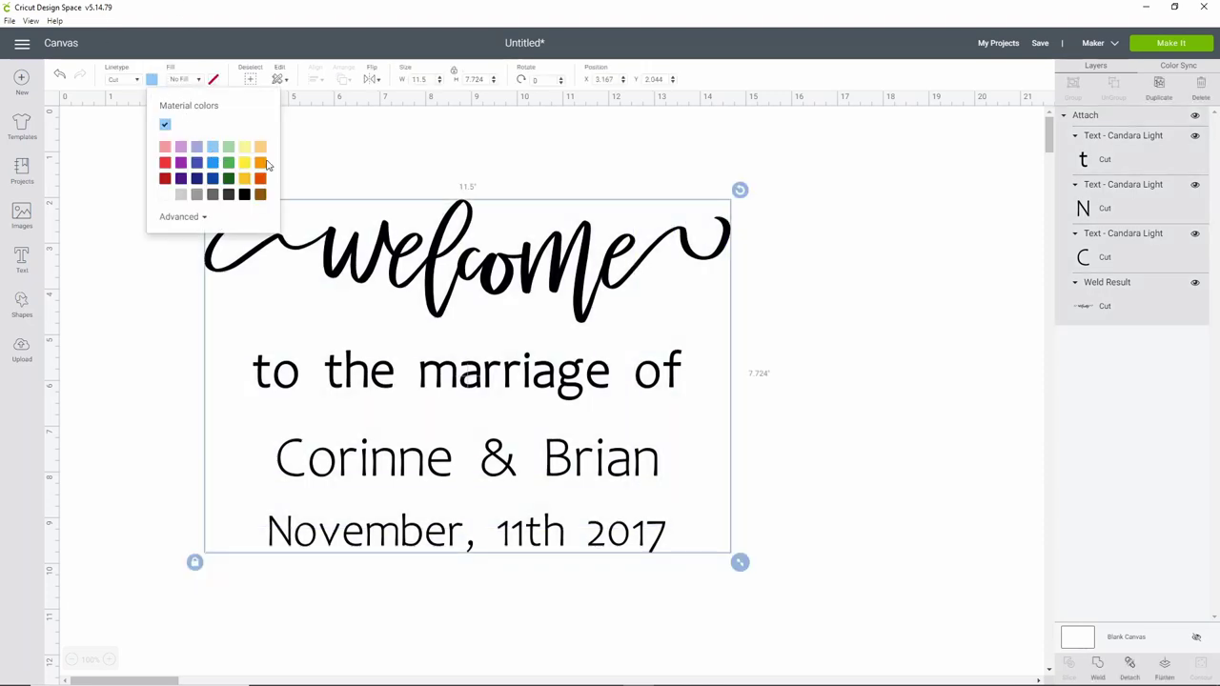
left_click(888, 383)
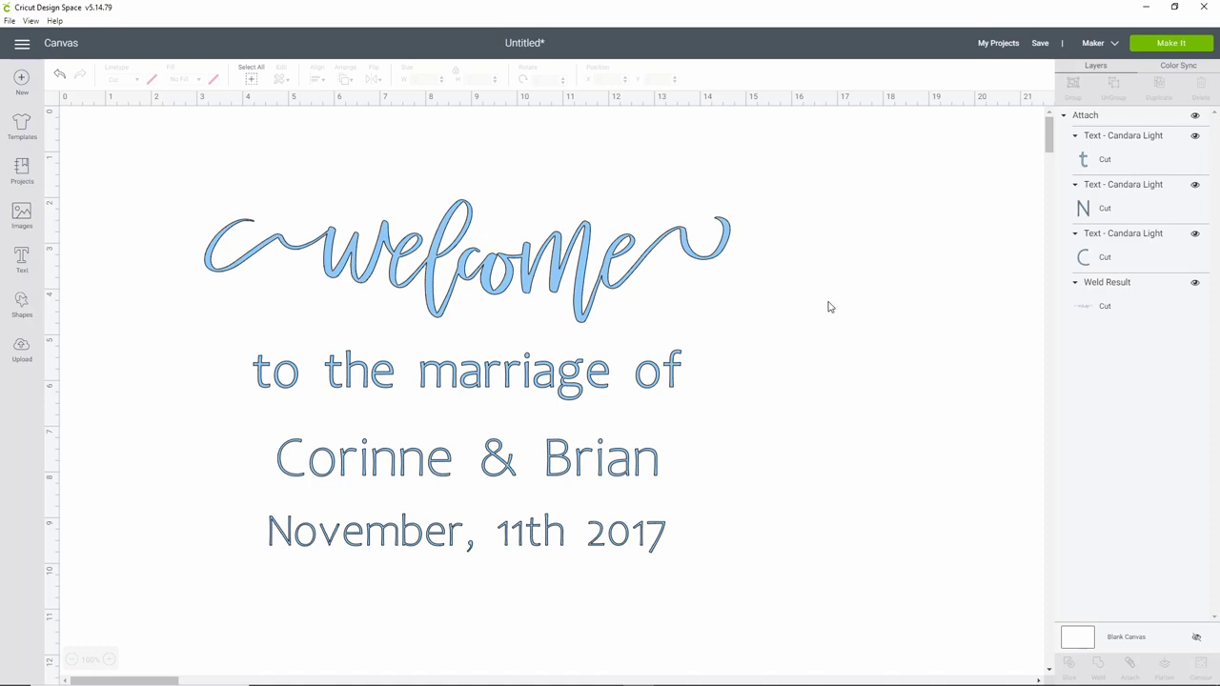
left_click(1171, 43)
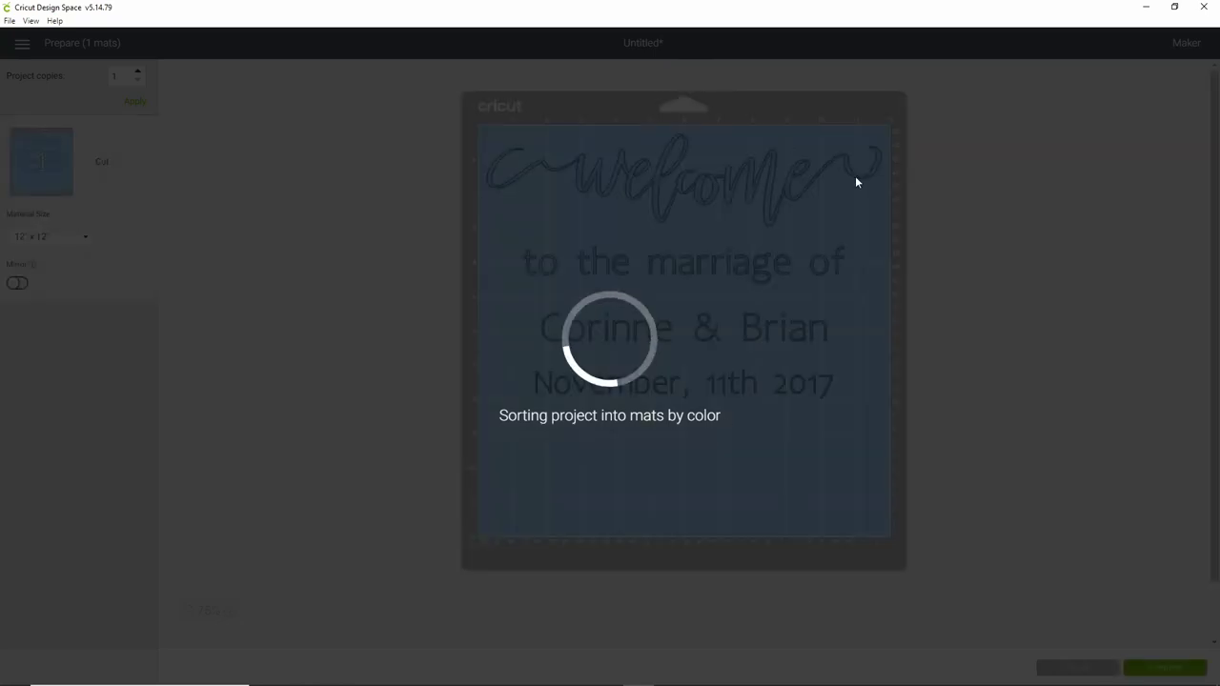